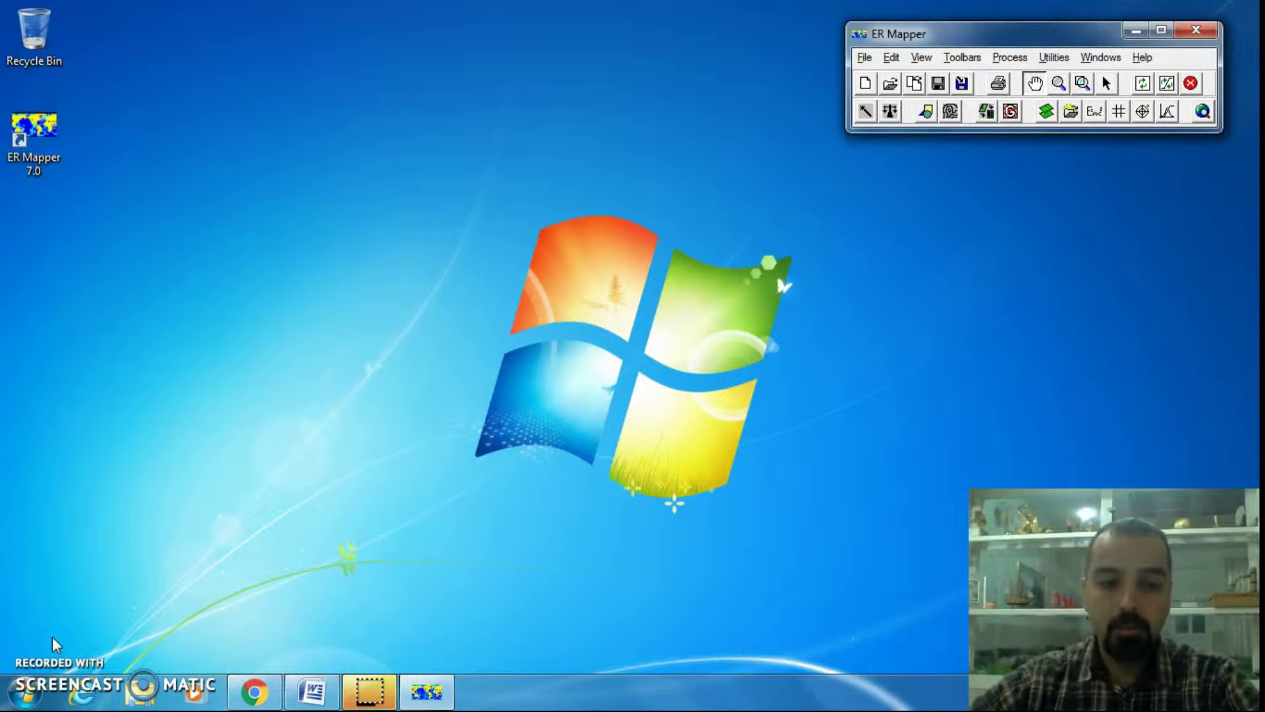
# Create a new image window and load RGB_321.alg from the Landsat_TM folder of the Data_Types examples.
pyautogui.click(857, 83)
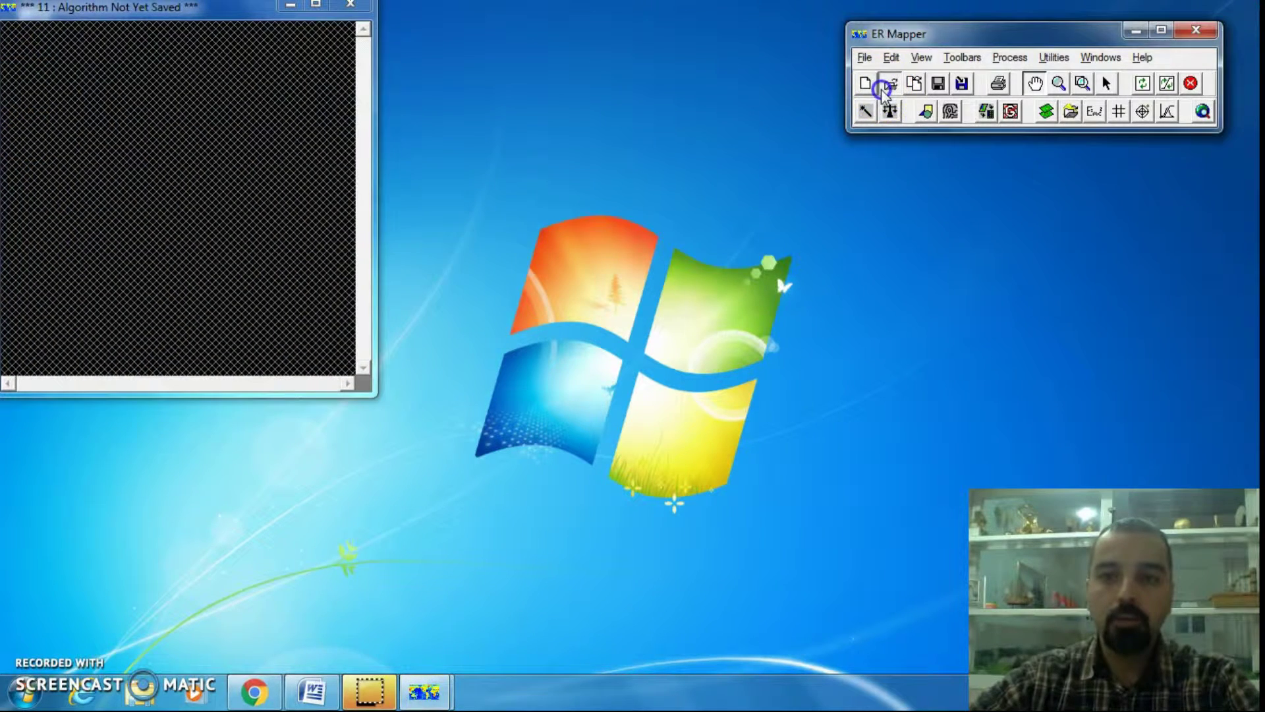
pyautogui.click(886, 84)
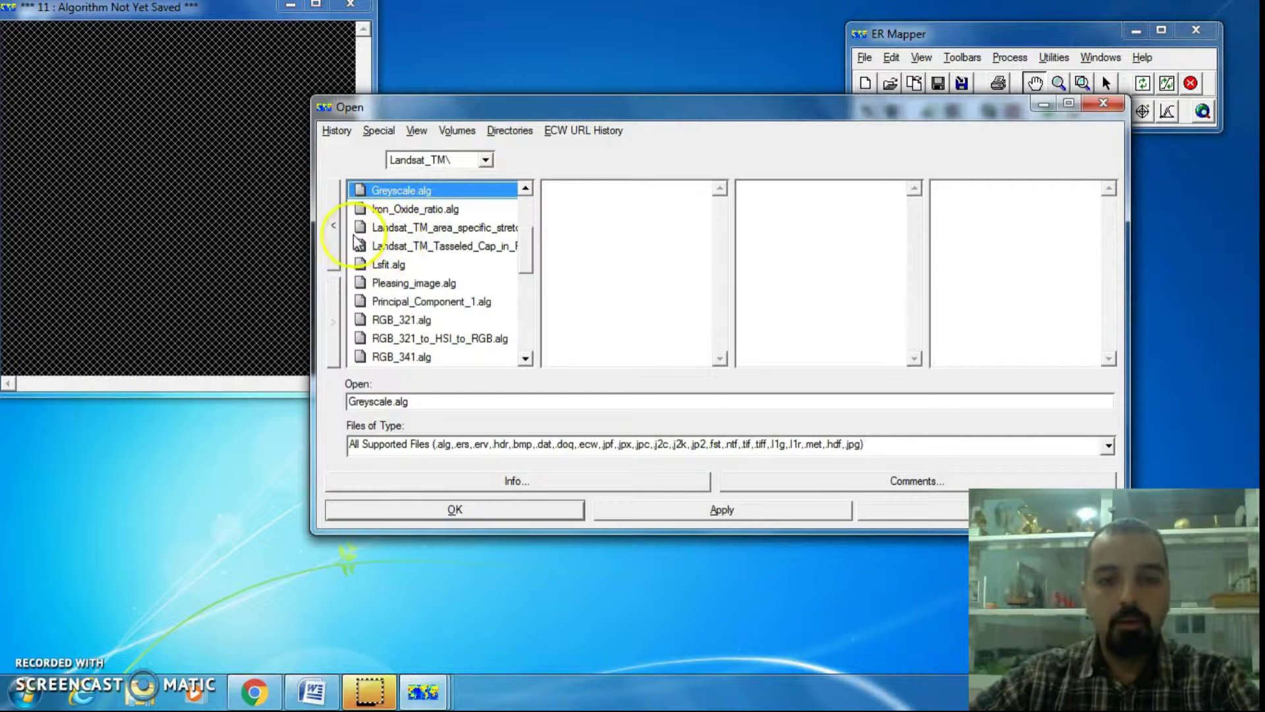
pyautogui.click(334, 228)
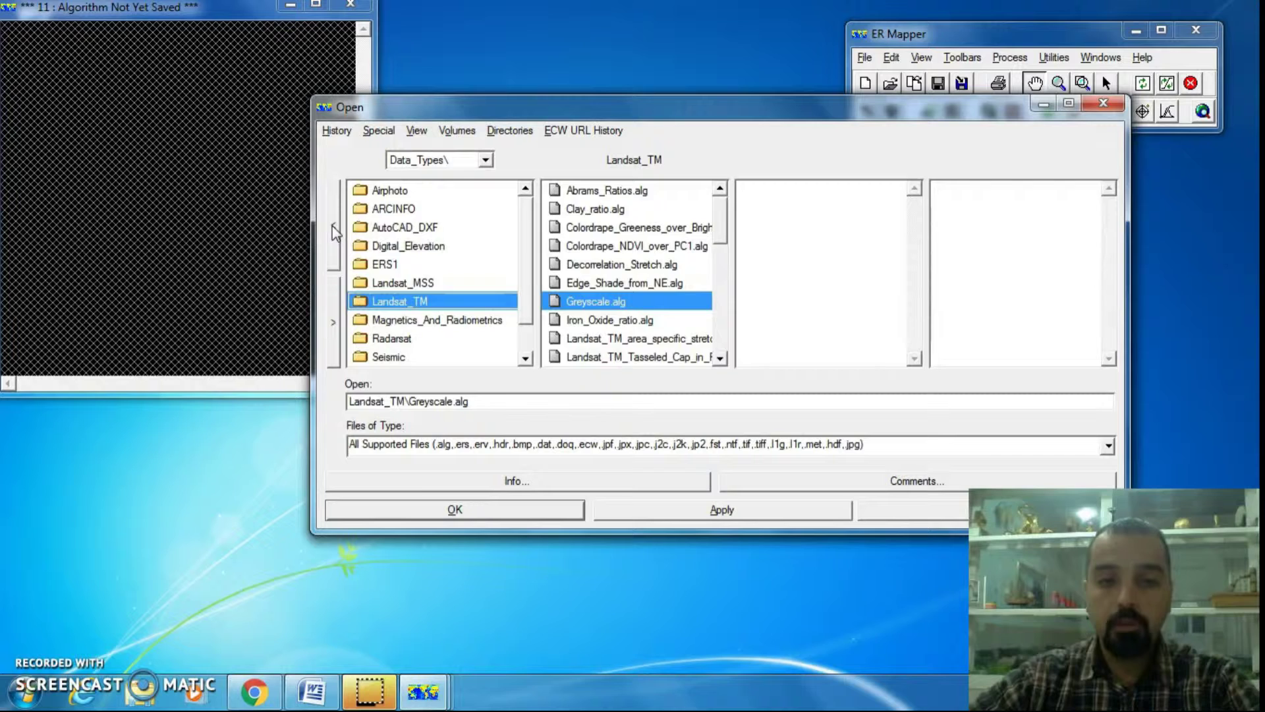
pyautogui.click(334, 227)
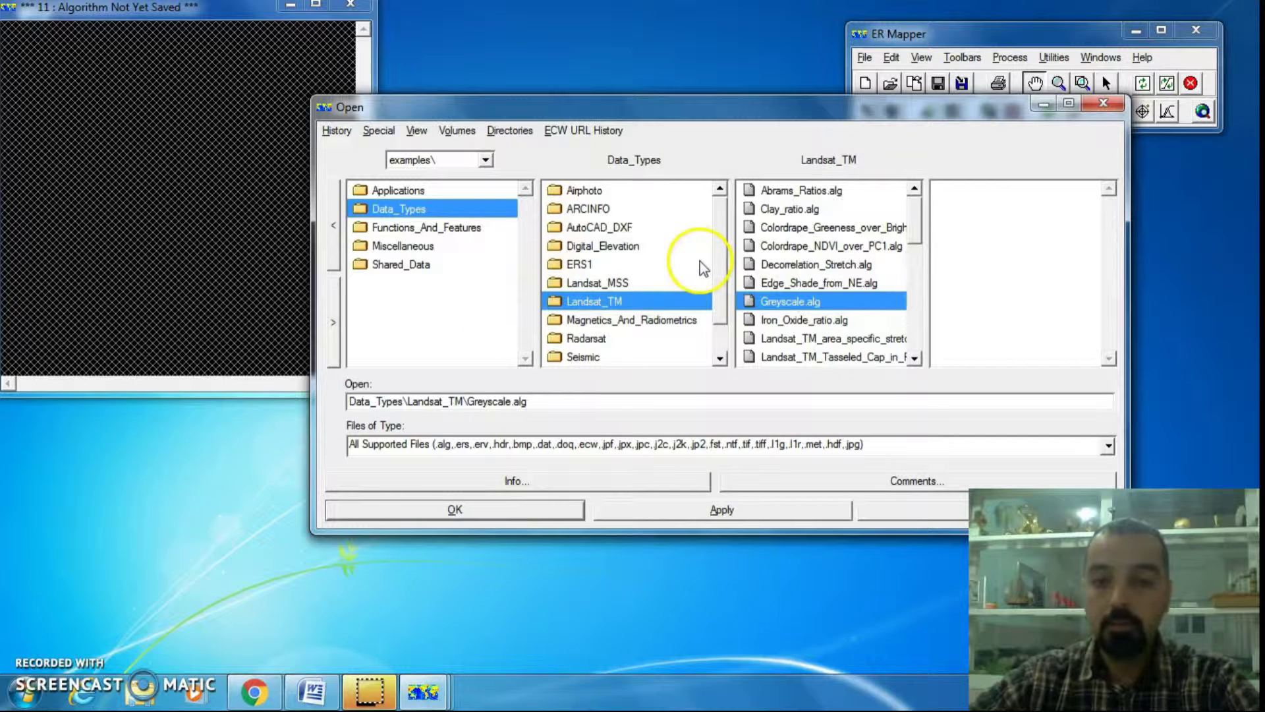
pyautogui.moveTo(916, 224); pyautogui.dragTo(924, 249)
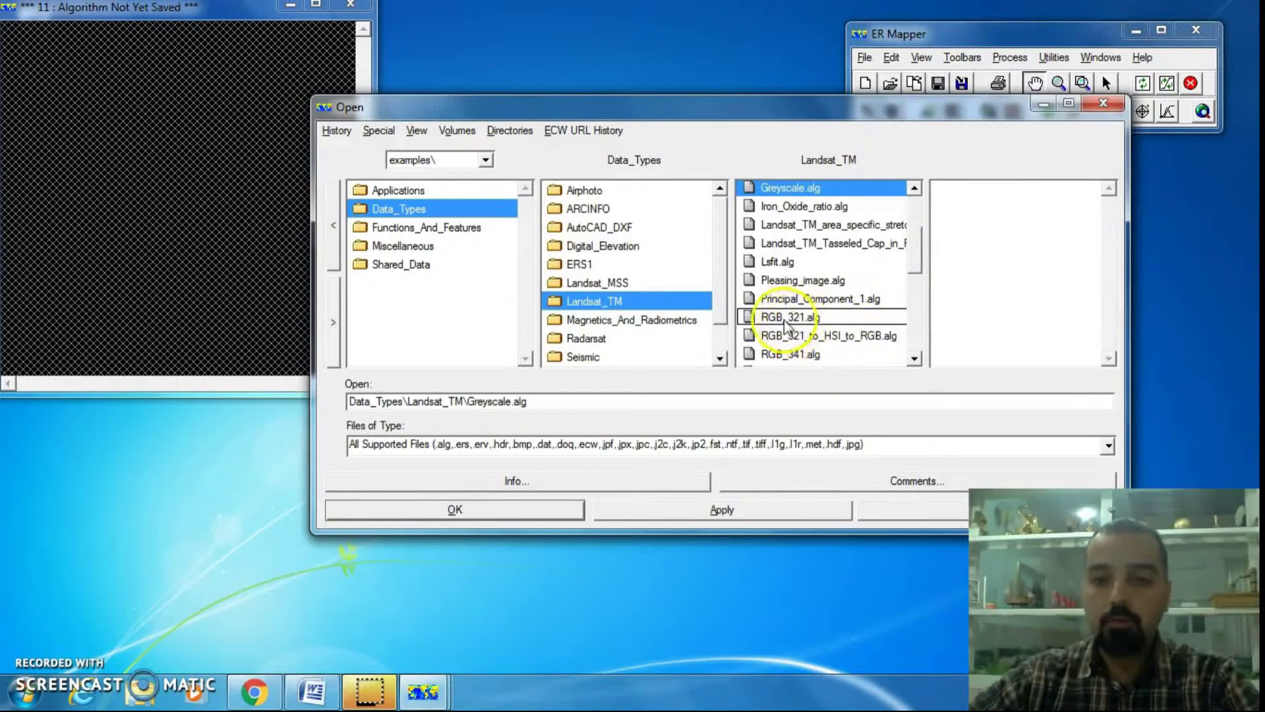
pyautogui.click(814, 317)
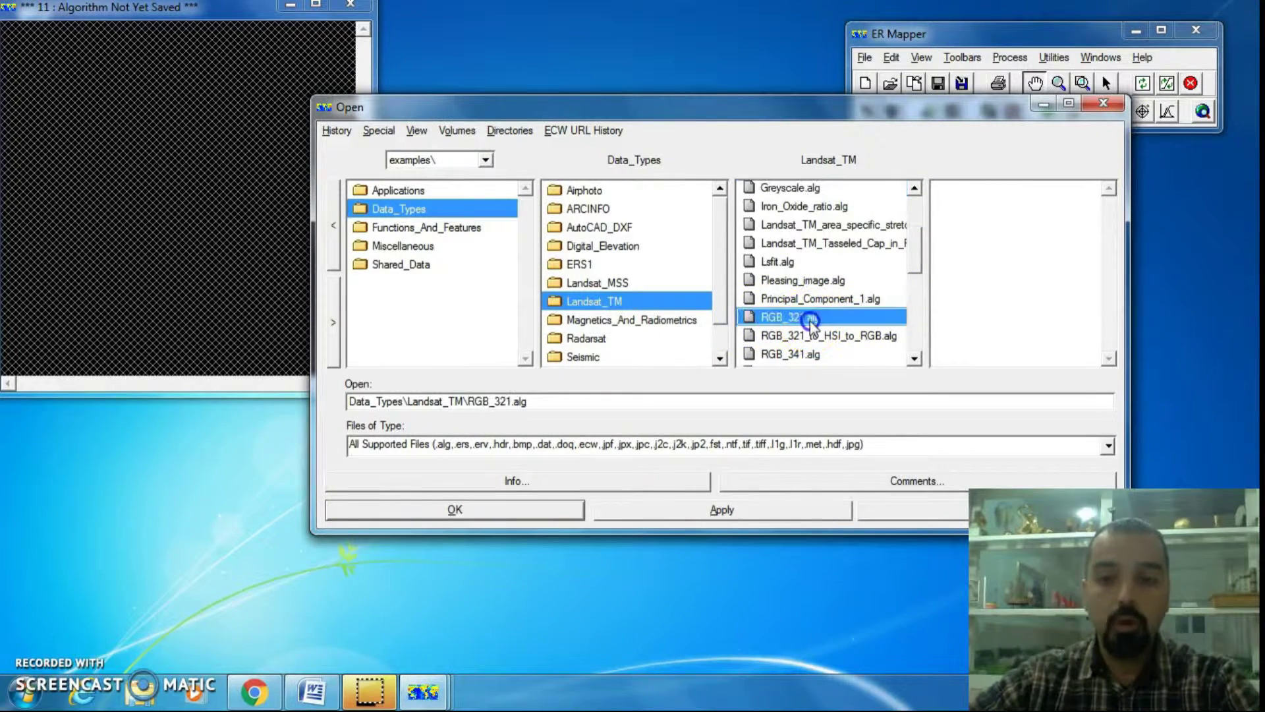
pyautogui.click(464, 512)
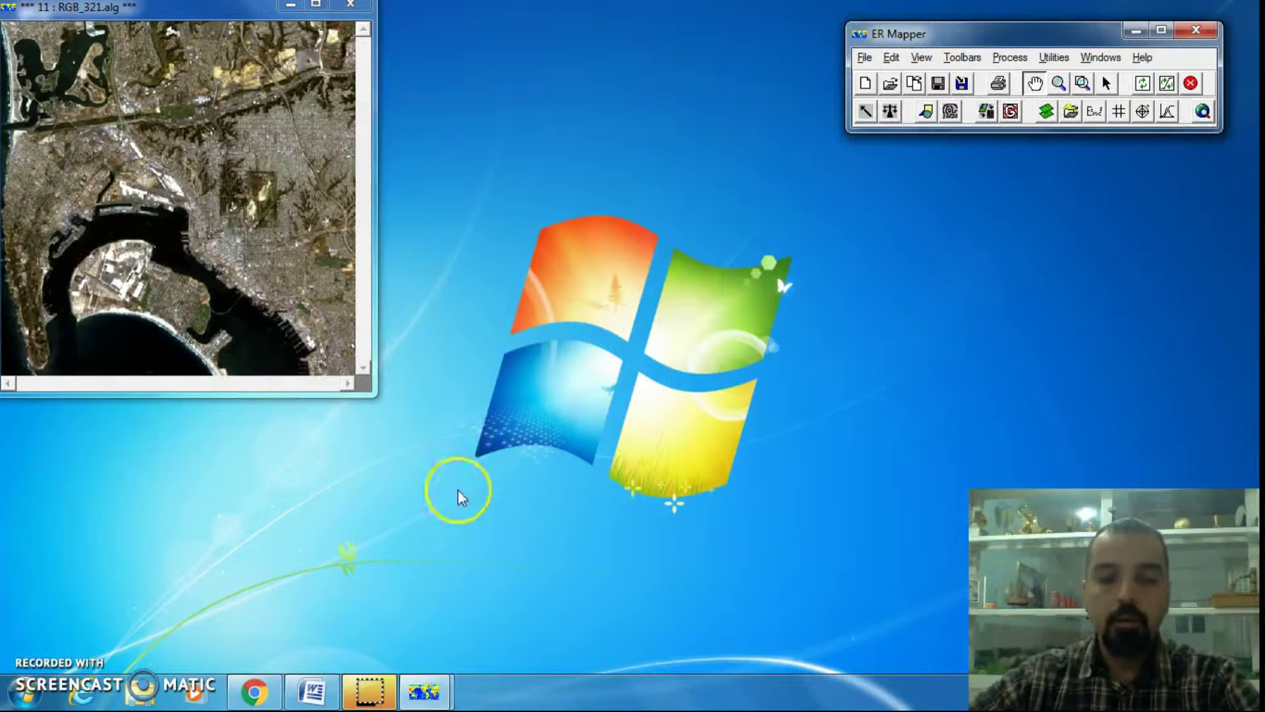
pyautogui.click(220, 127)
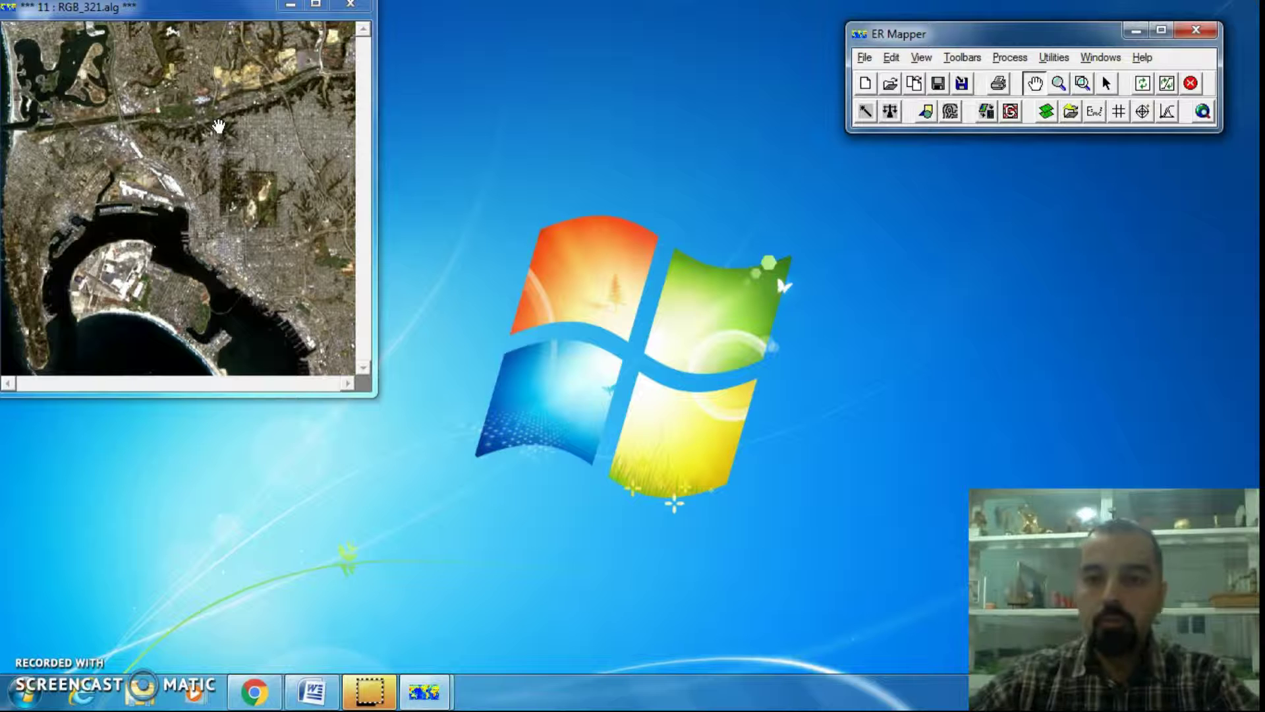
pyautogui.click(455, 251)
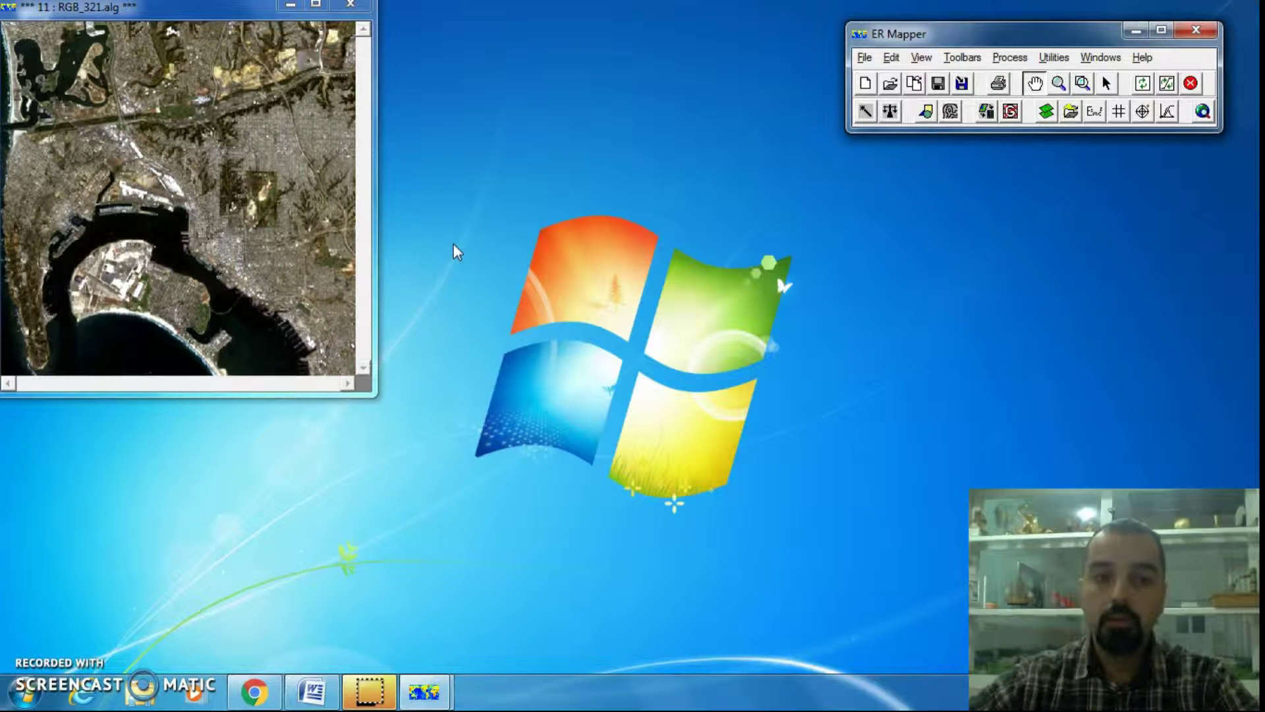
pyautogui.click(624, 198)
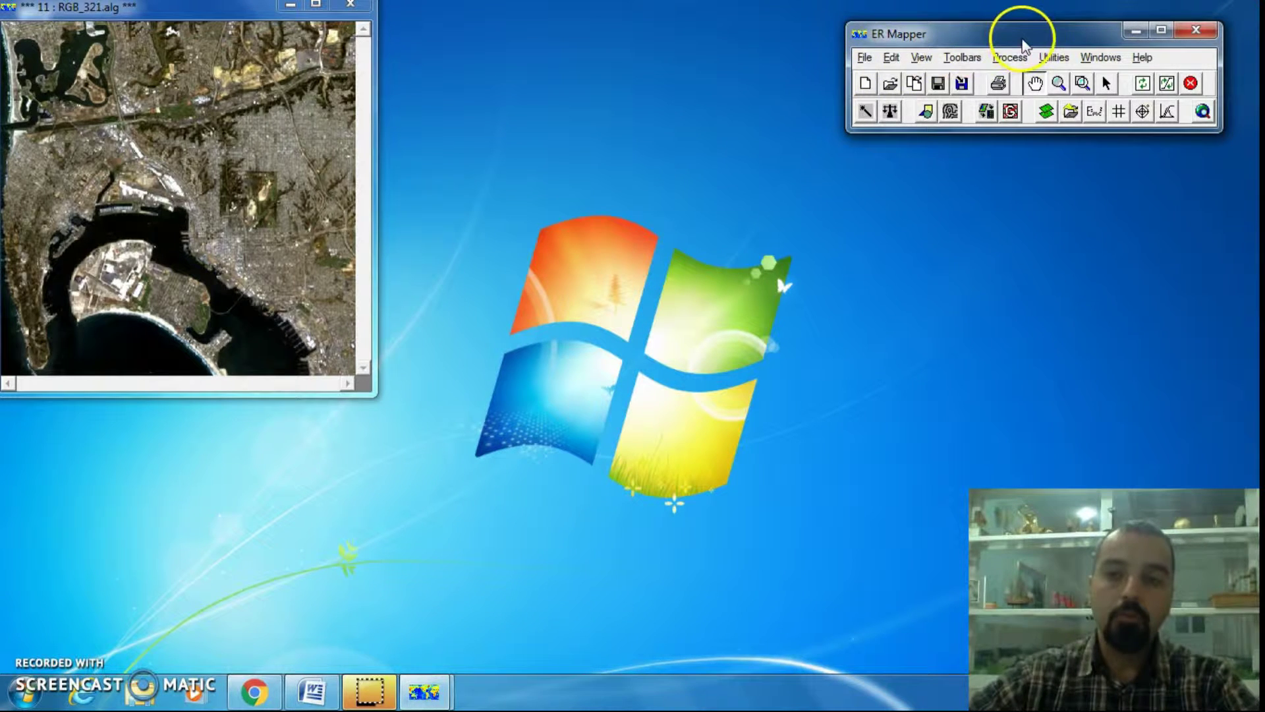
# Show the Forestry and Remote Sensing toolbars, and hide the Forestry toolbar again.
pyautogui.click(973, 58)
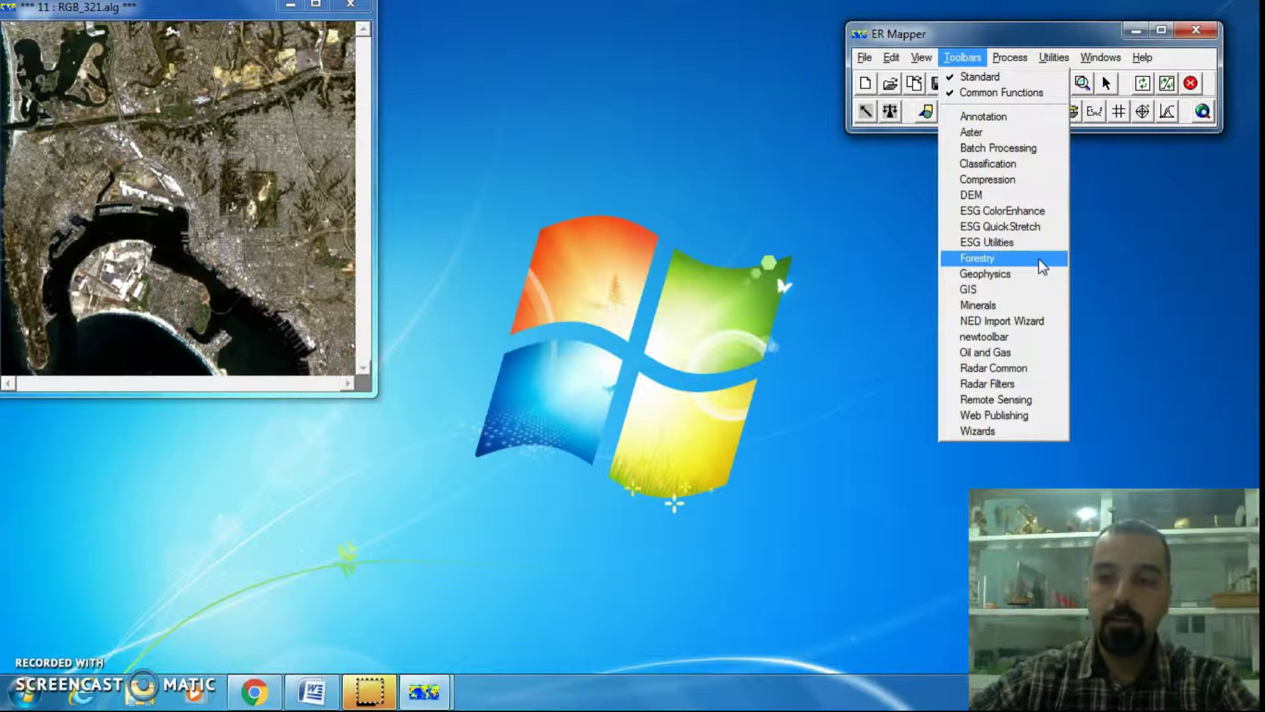
pyautogui.click(978, 262)
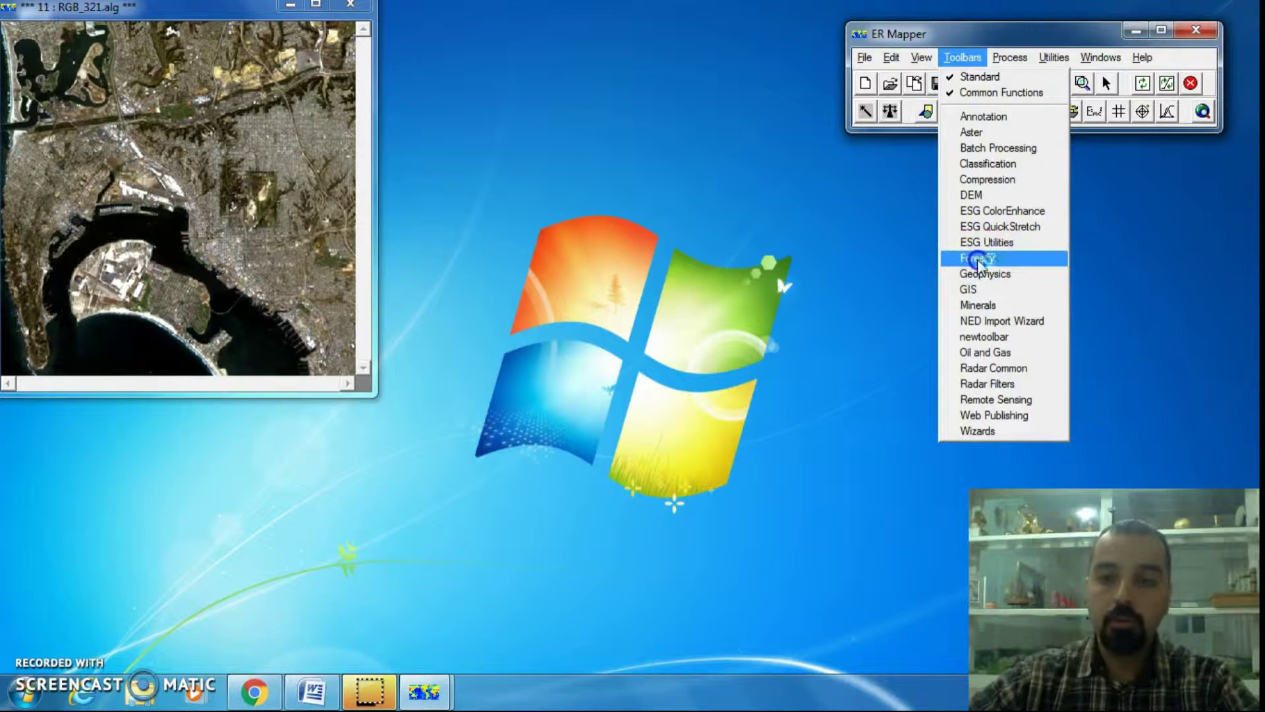
pyautogui.click(964, 57)
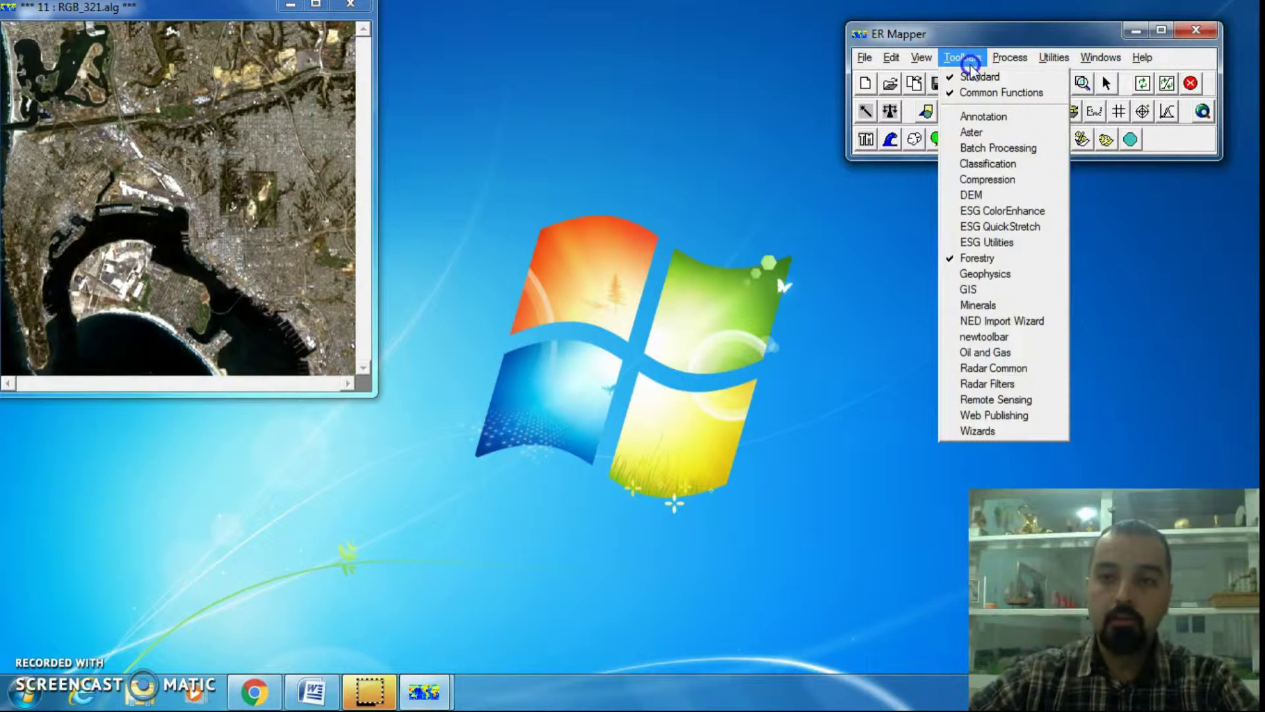
pyautogui.click(1032, 402)
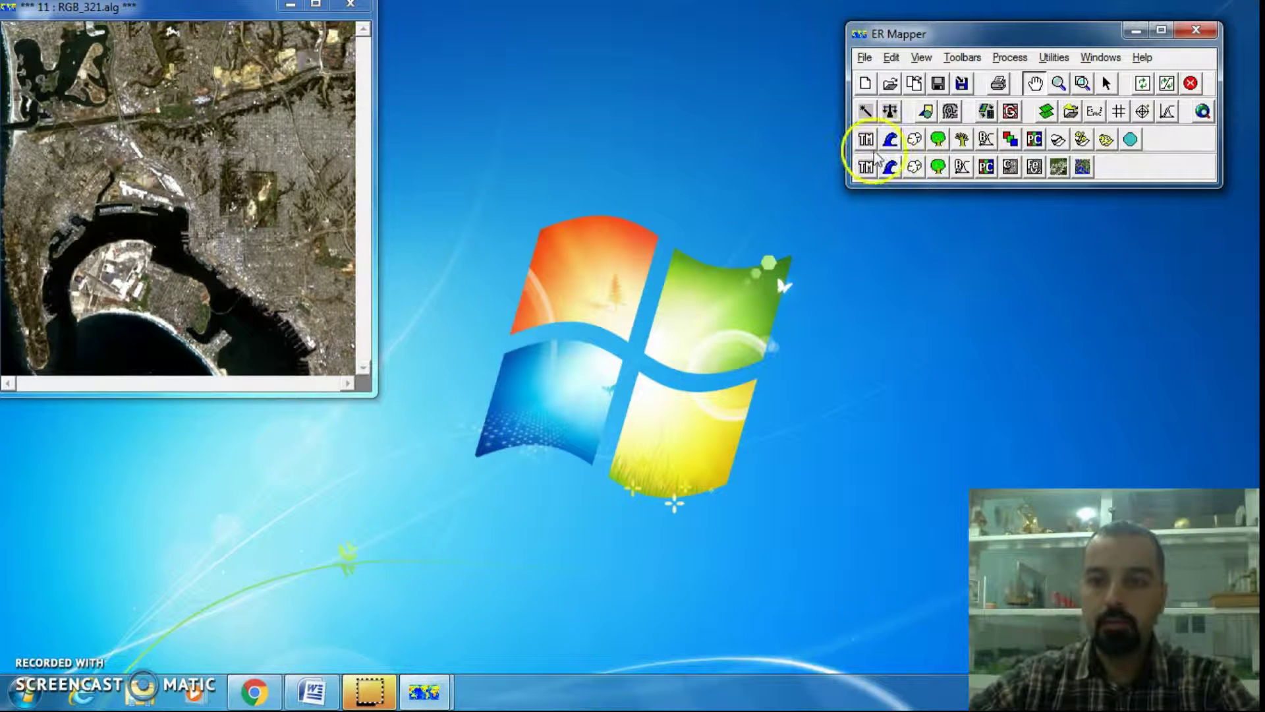
pyautogui.click(964, 58)
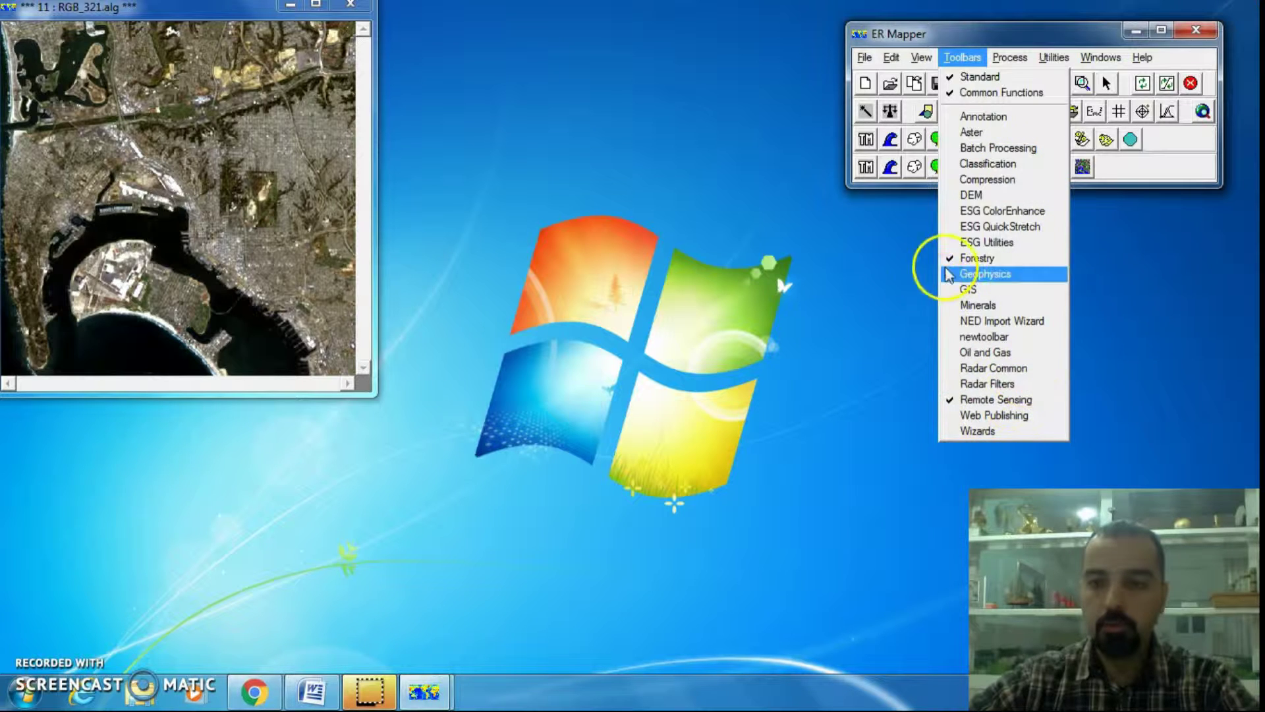
pyautogui.click(967, 255)
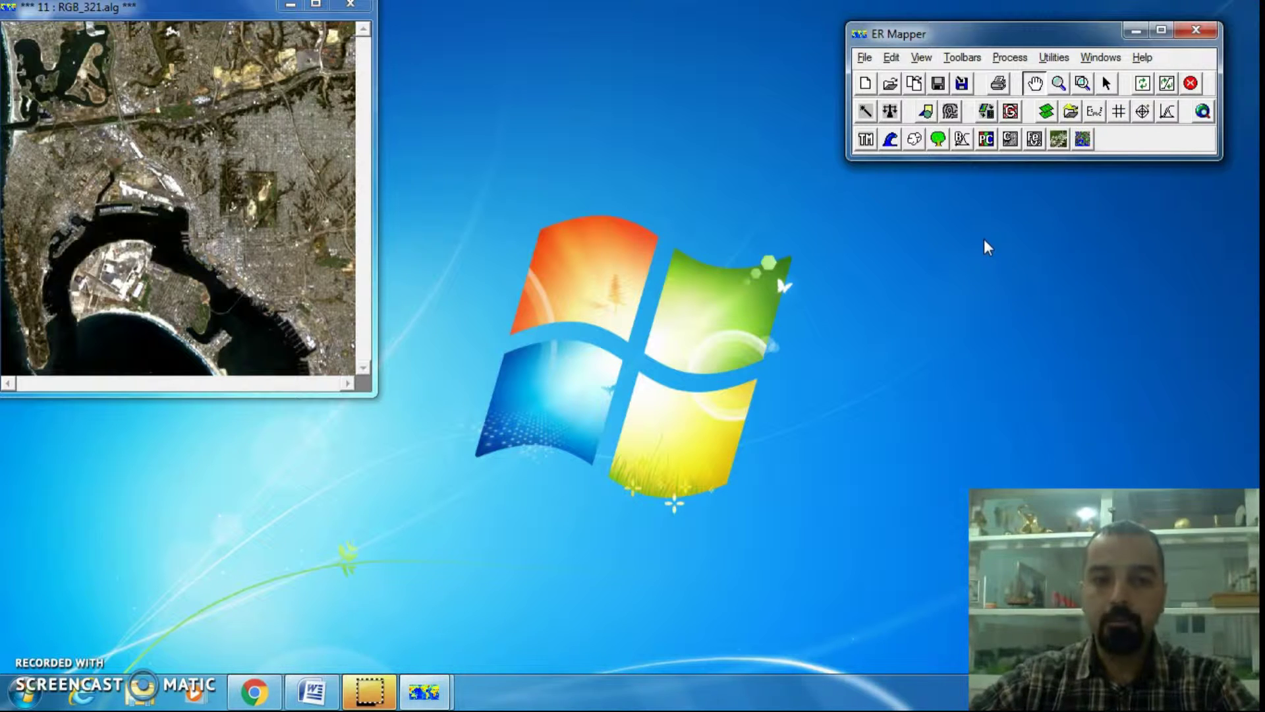
pyautogui.click(1144, 151)
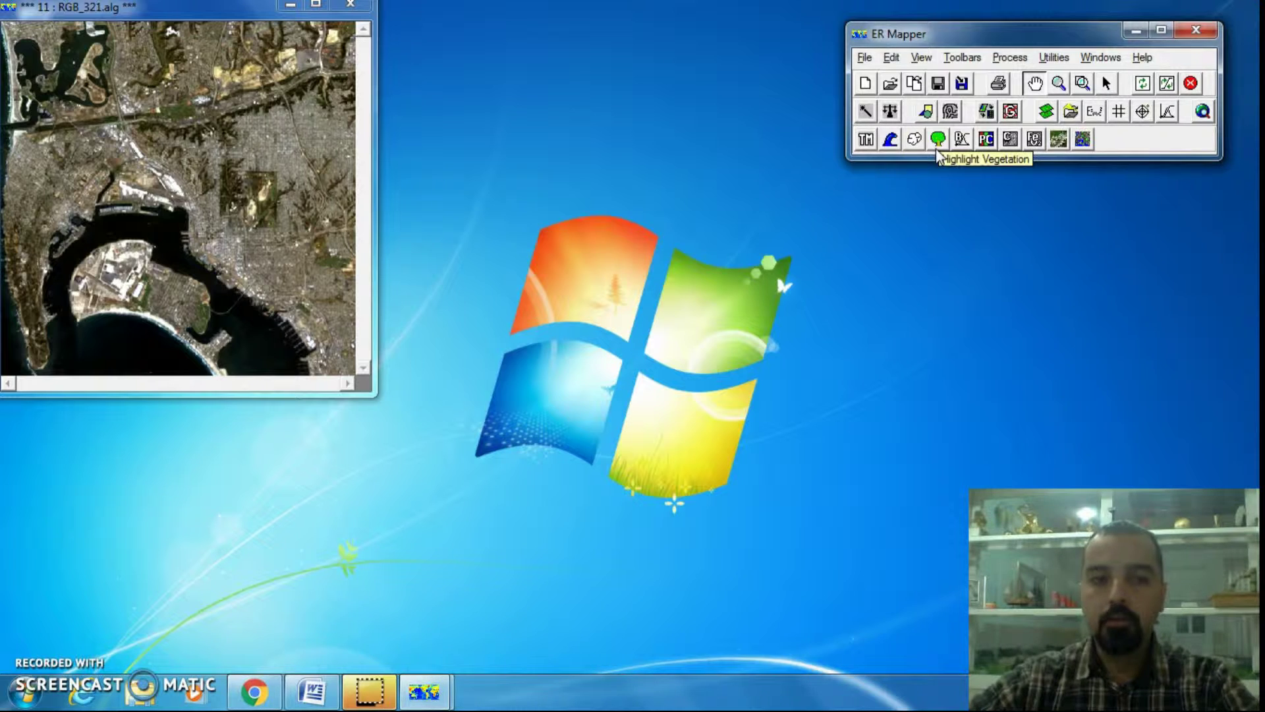
pyautogui.click(919, 162)
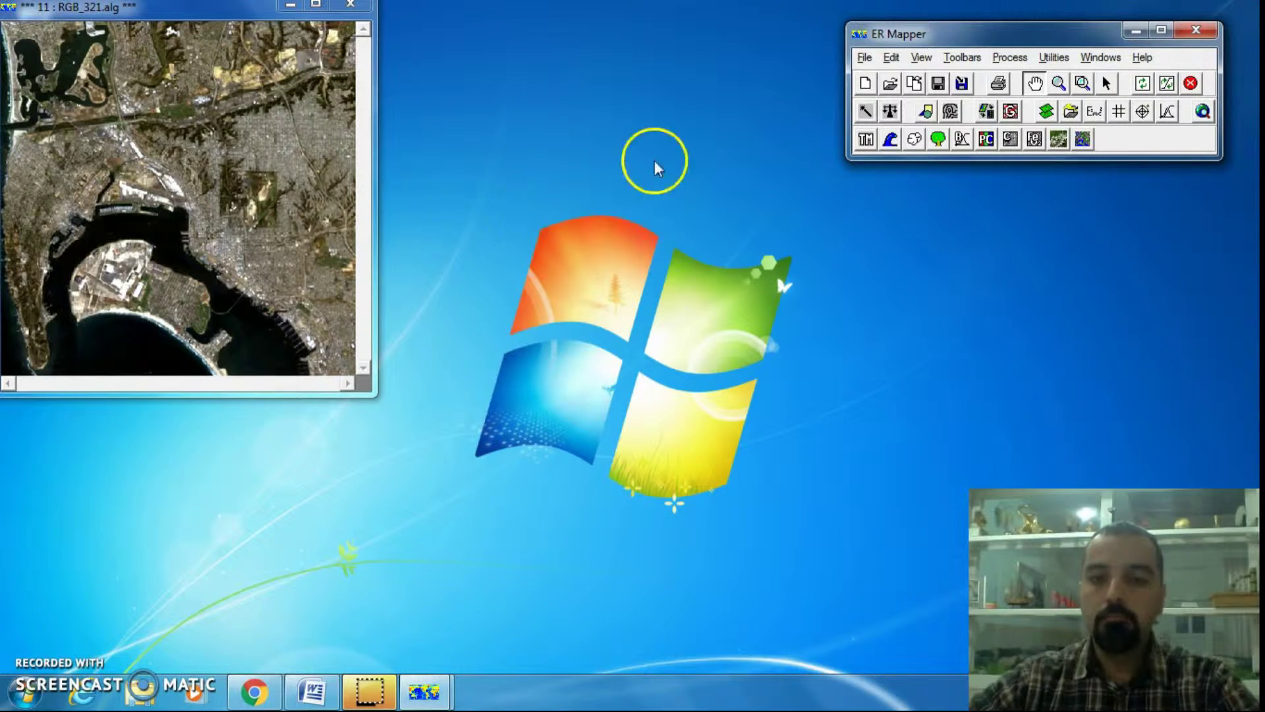
# Load Greyscale.alg from Landsat_TM into a second new image window and place it beside the RGB_321 window.
pyautogui.click(865, 84)
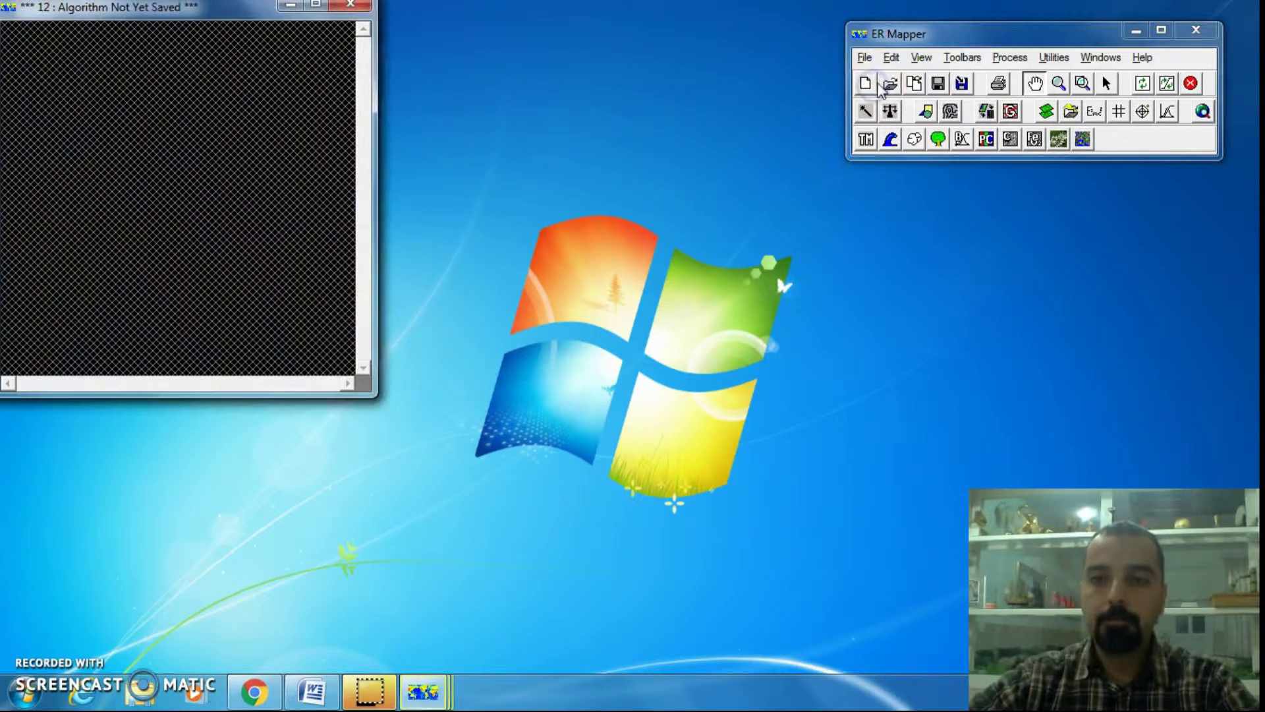
pyautogui.click(889, 83)
pyautogui.moveTo(529, 273); pyautogui.dragTo(536, 218)
pyautogui.click(396, 280)
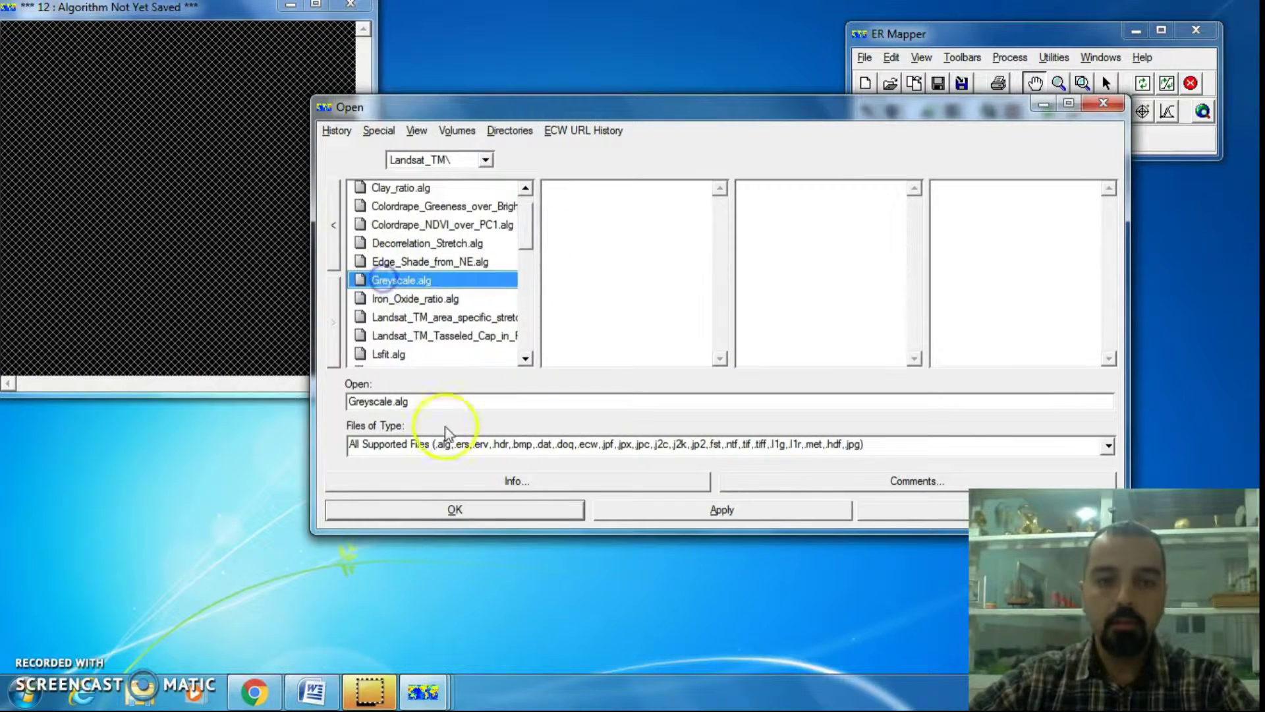
pyautogui.click(526, 512)
pyautogui.moveTo(79, 7); pyautogui.dragTo(469, 16)
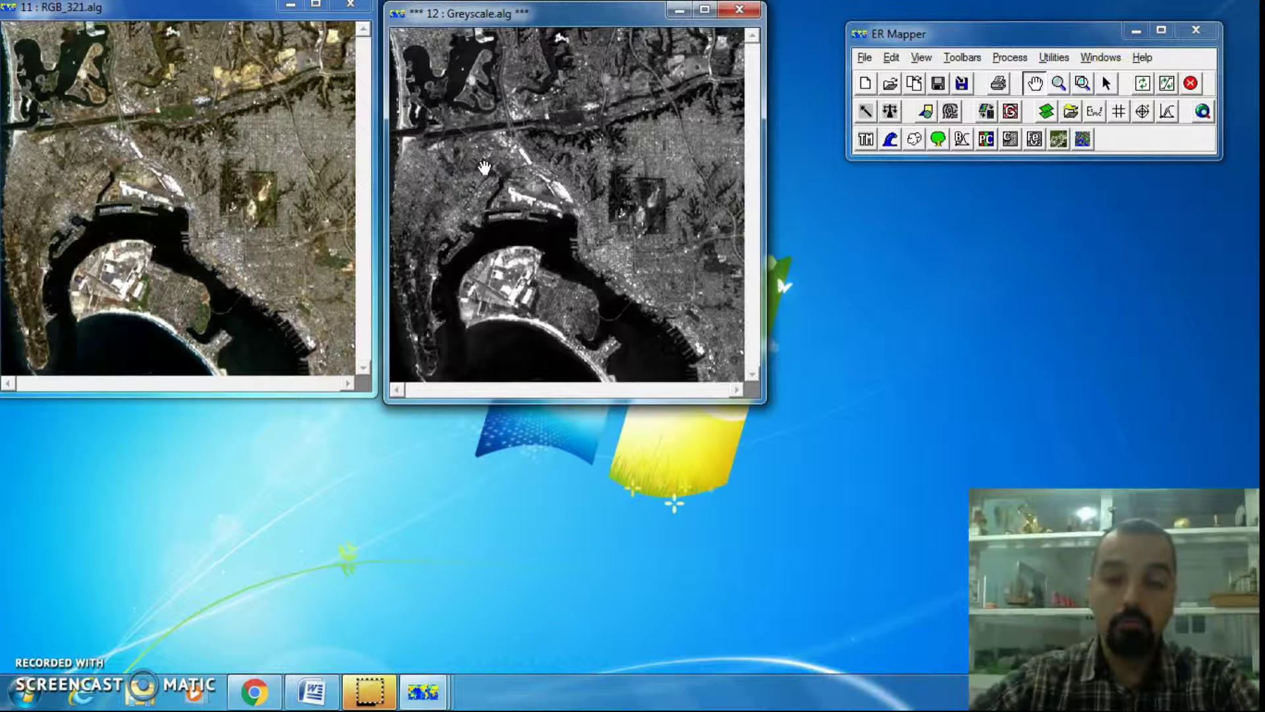
# Apply Highlight Vegetation to the RGB_321 image and to the Greyscale image.
pyautogui.moveTo(325, 147); pyautogui.dragTo(158, 20)
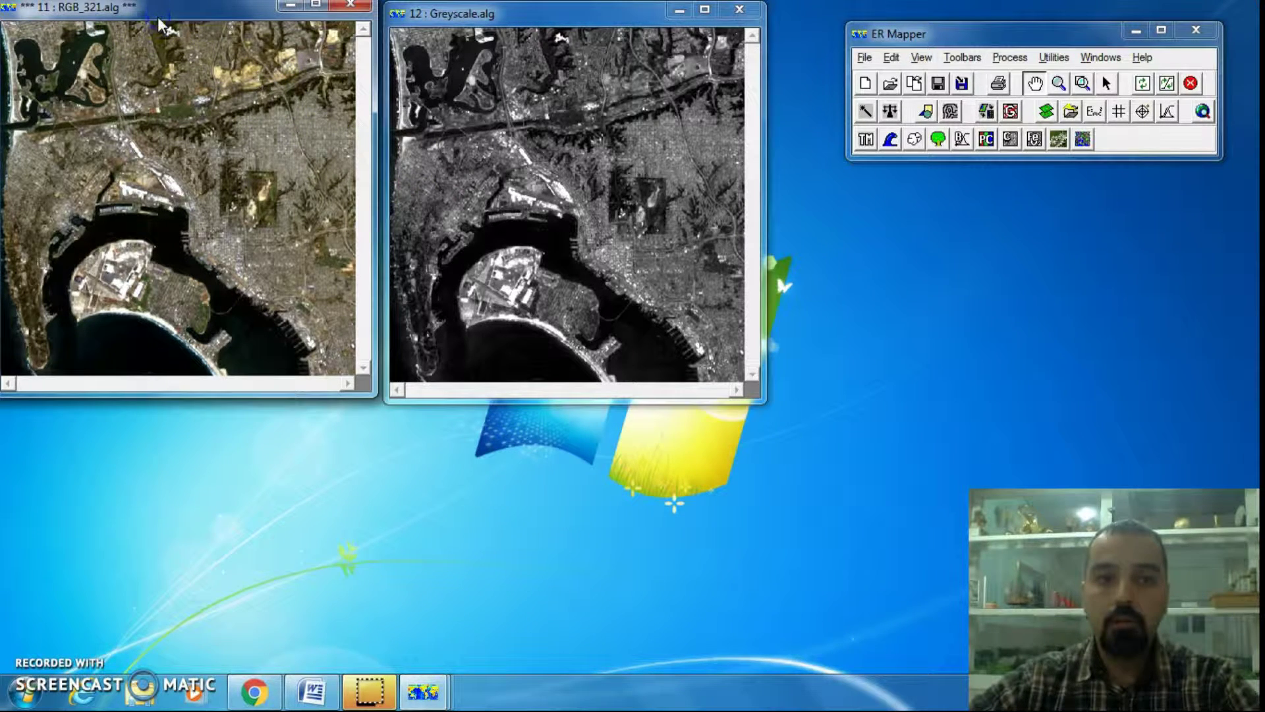
pyautogui.click(934, 148)
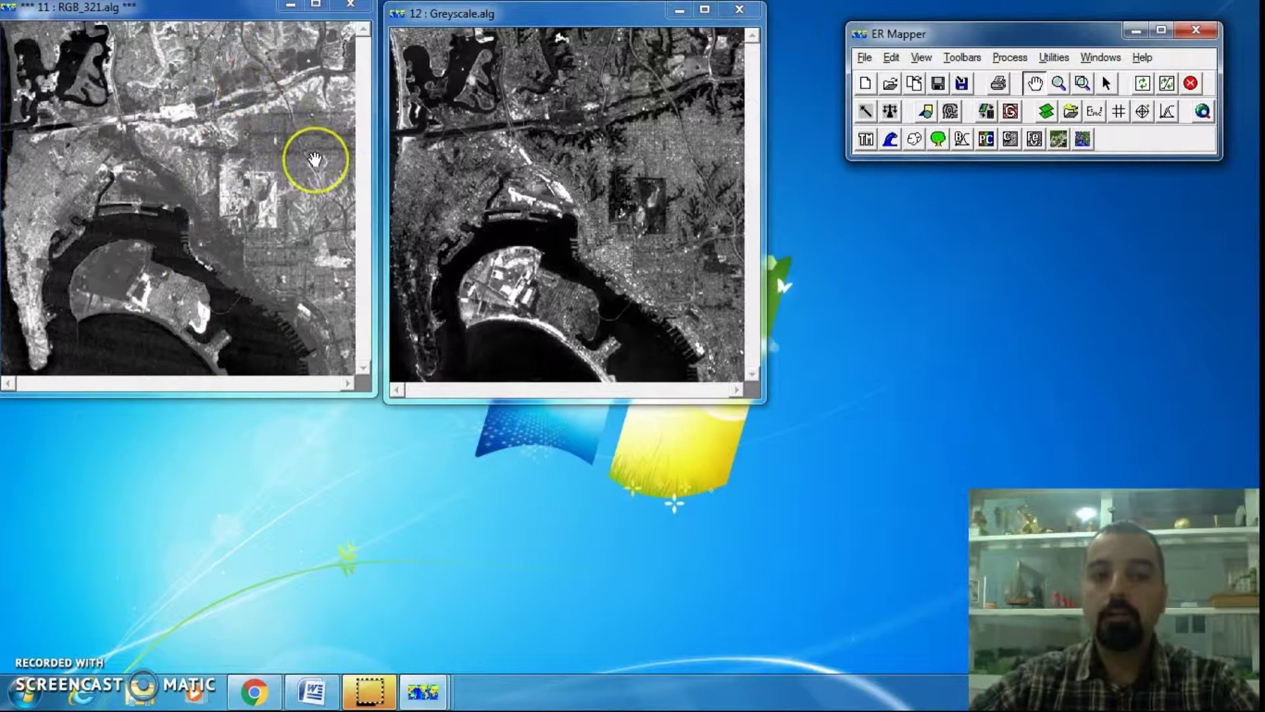
pyautogui.moveTo(316, 158); pyautogui.dragTo(374, 317)
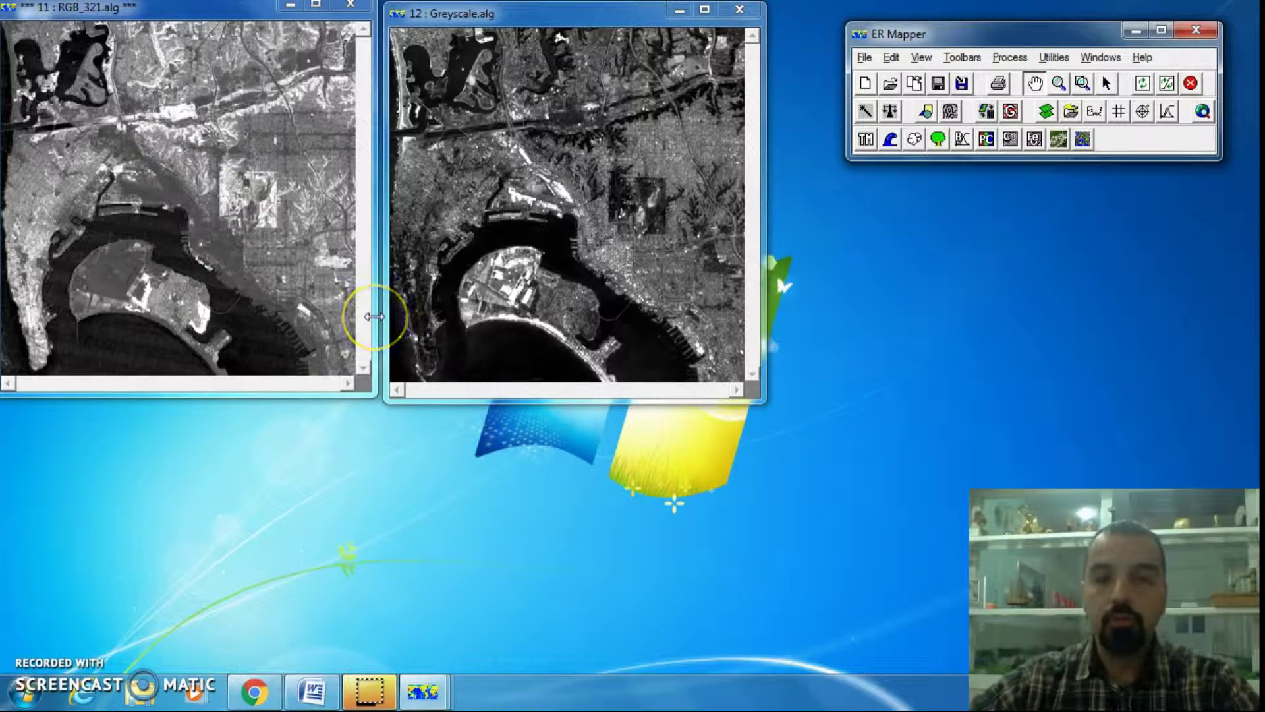
pyautogui.moveTo(317, 282); pyautogui.dragTo(461, 13)
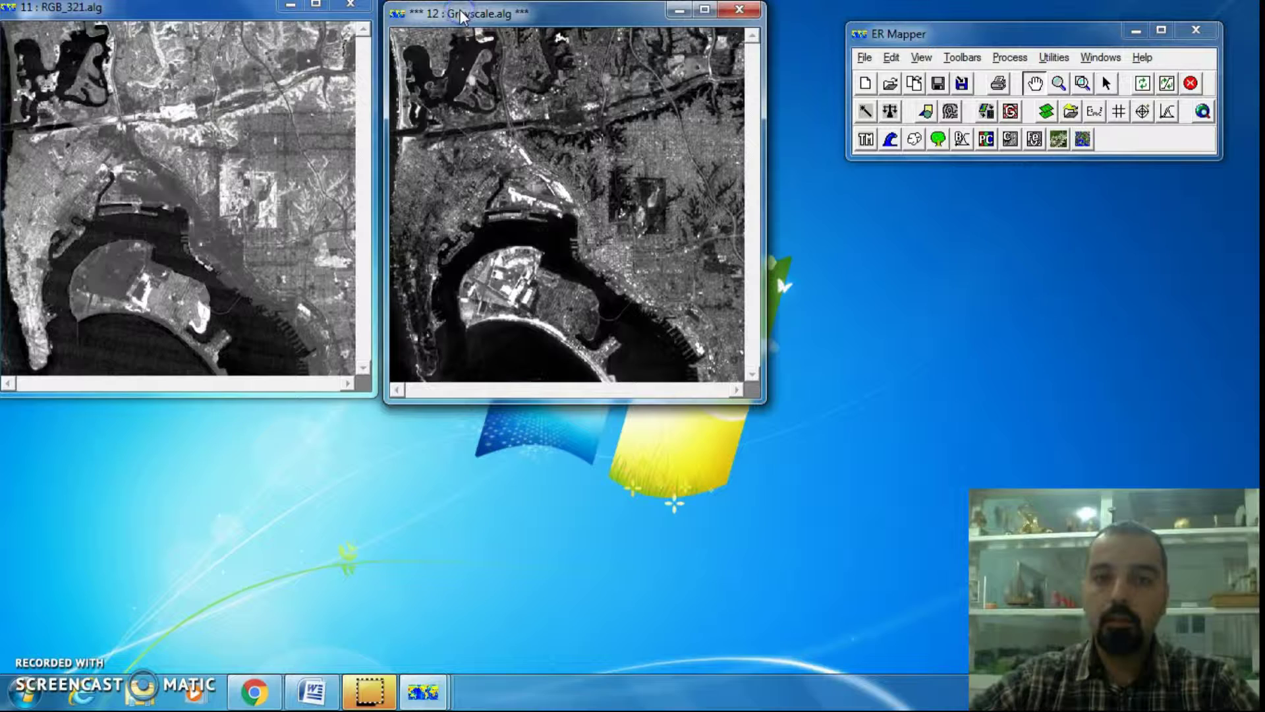
pyautogui.click(937, 140)
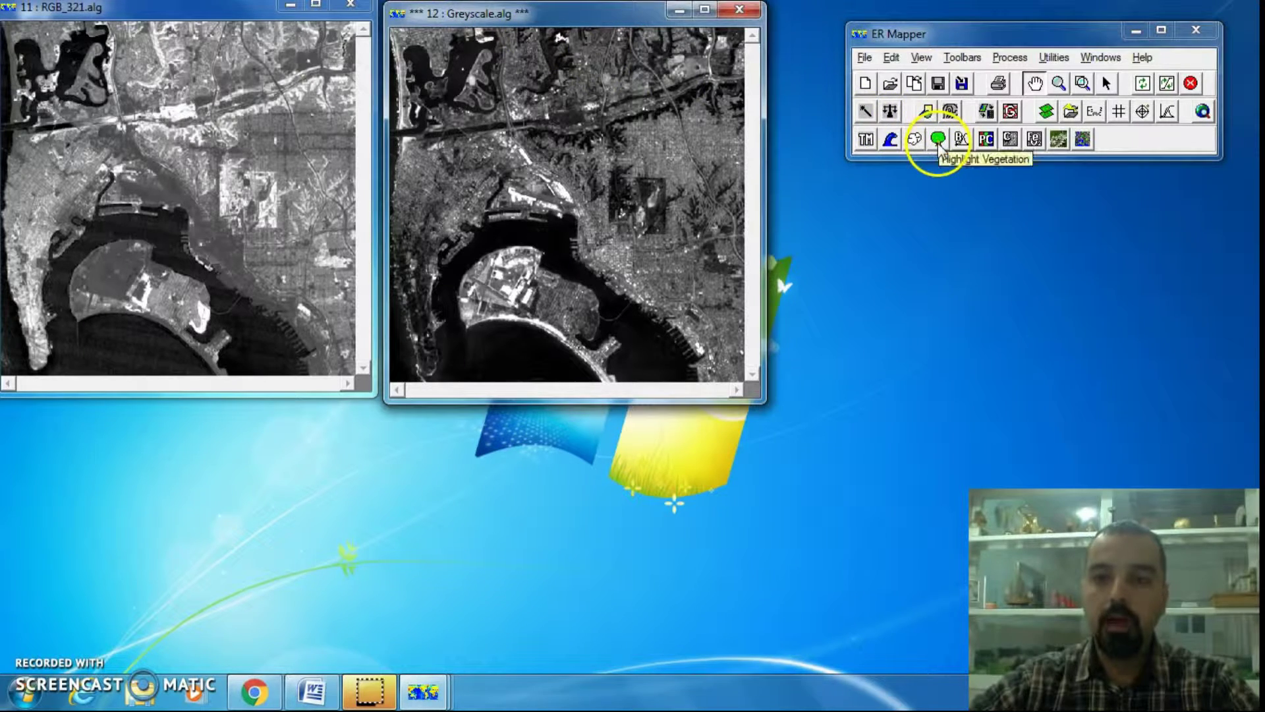
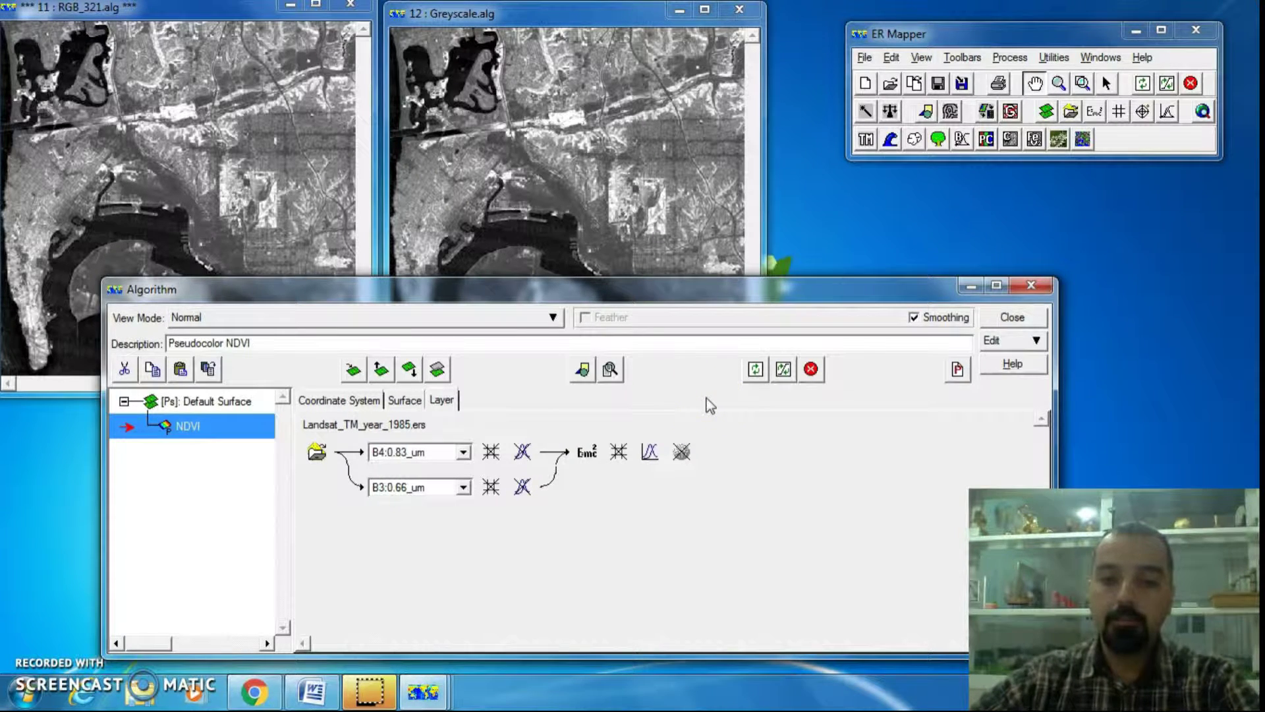
# Compare the NDVI layer's input bands and processing settings in the Algorithm window for the Greyscale and RGB_321 images.
pyautogui.click(483, 19)
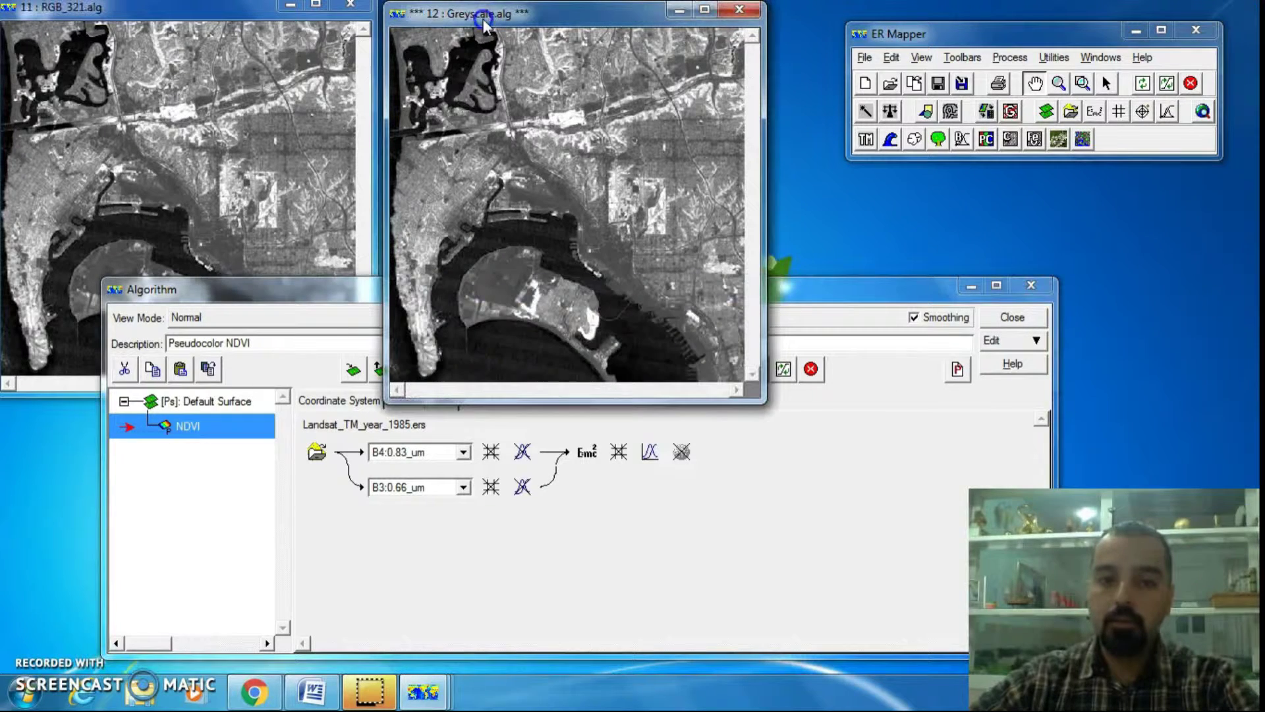
pyautogui.click(917, 503)
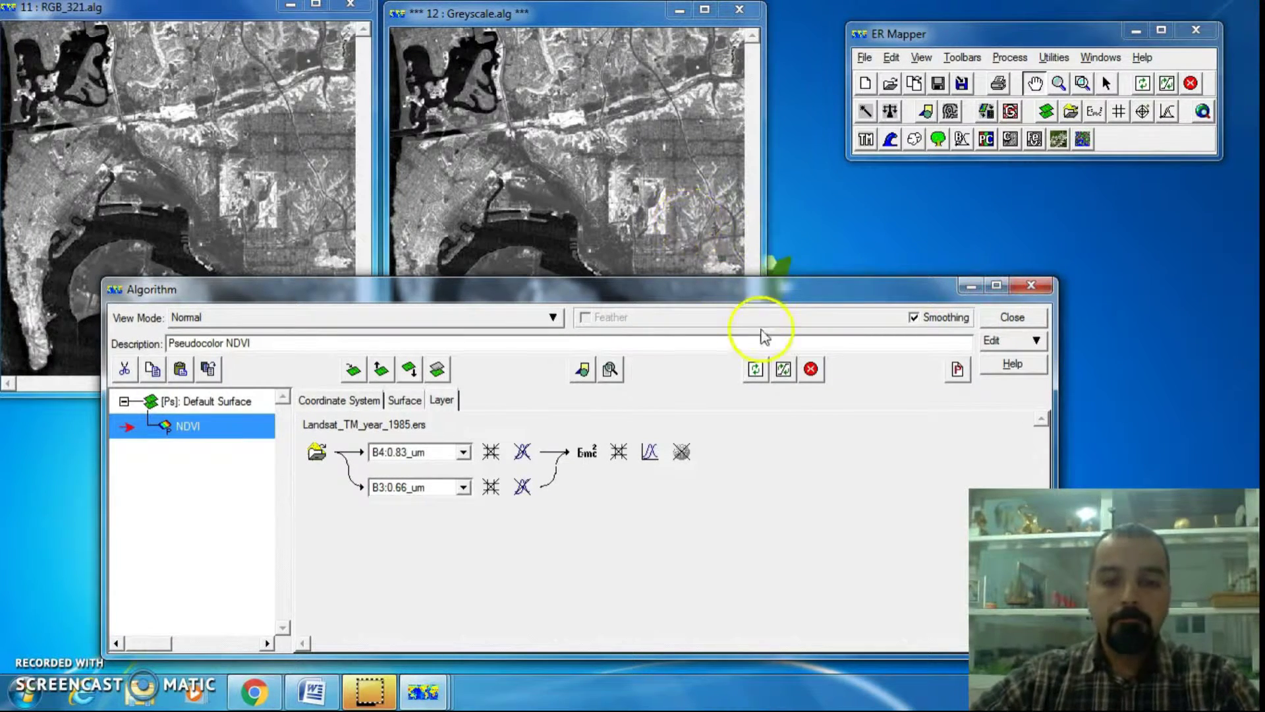
pyautogui.click(100, 14)
pyautogui.click(732, 502)
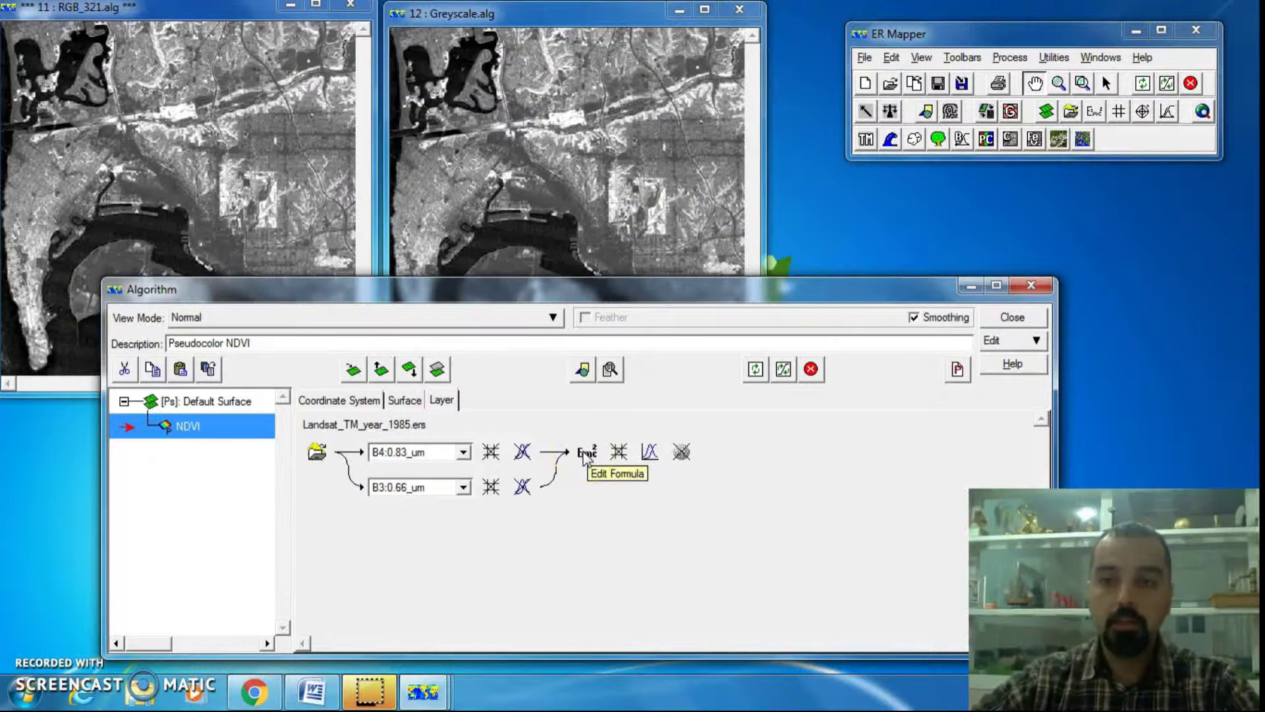
pyautogui.click(1117, 132)
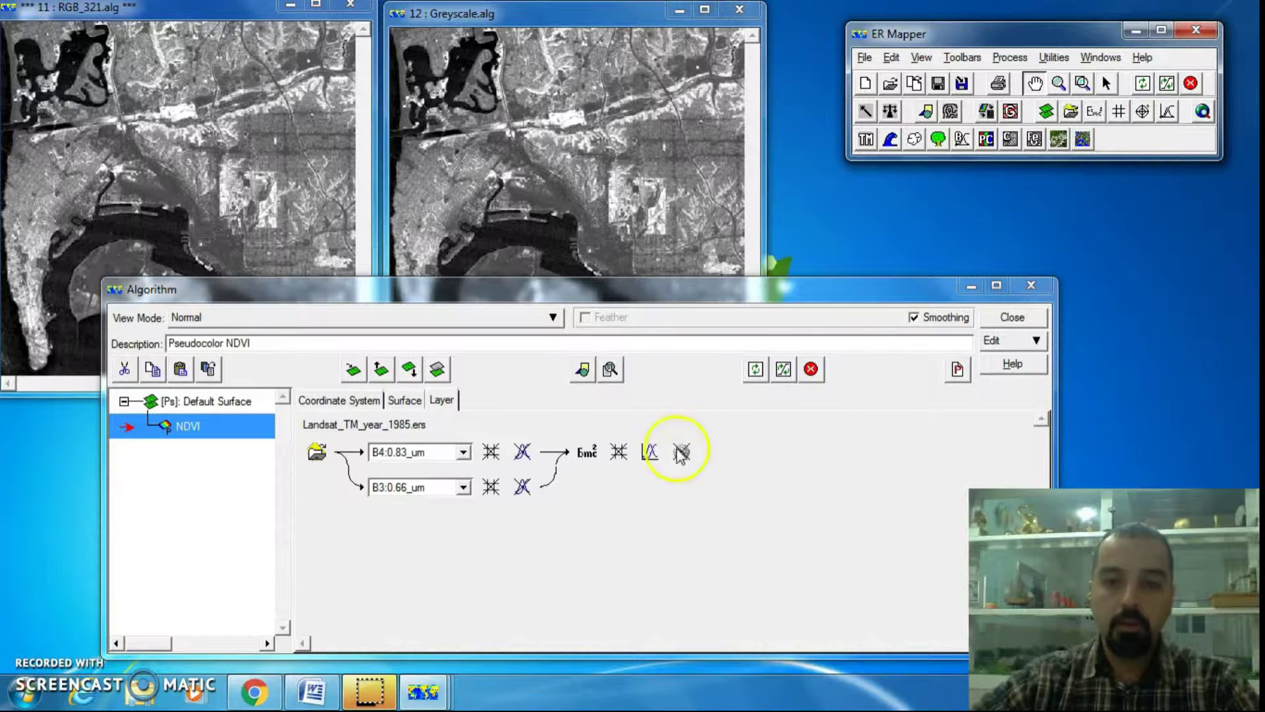
# Examine the NDVI layer's formula and its two input bands in the Formula Editor.
pyautogui.doubleClick(592, 450)
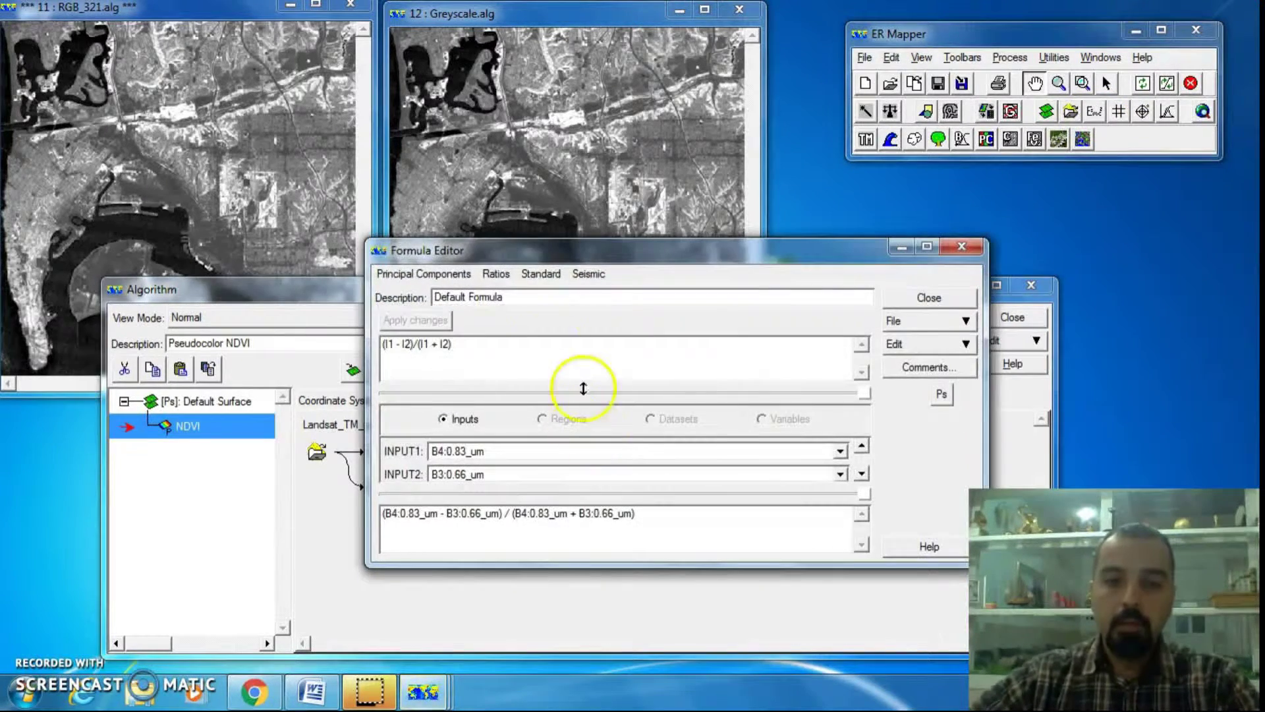
pyautogui.moveTo(457, 257); pyautogui.dragTo(430, 288)
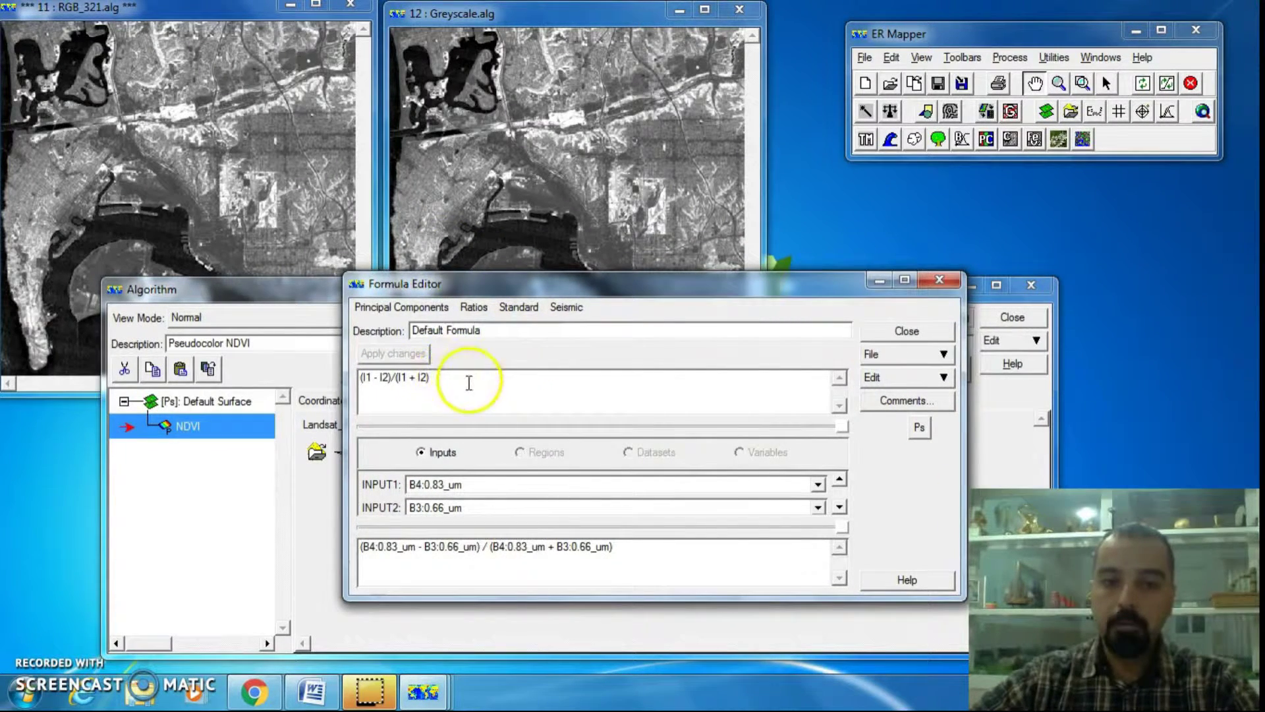
pyautogui.moveTo(432, 378); pyautogui.dragTo(359, 377)
pyautogui.click(559, 395)
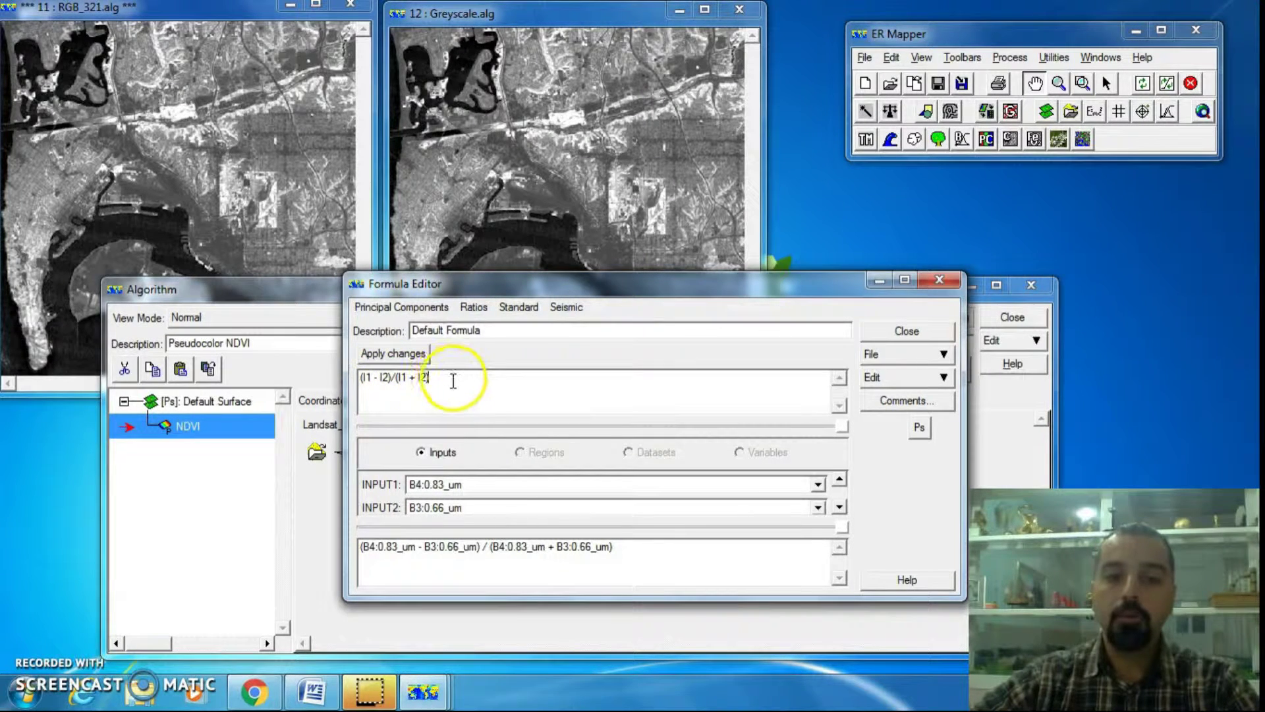
pyautogui.click(425, 381)
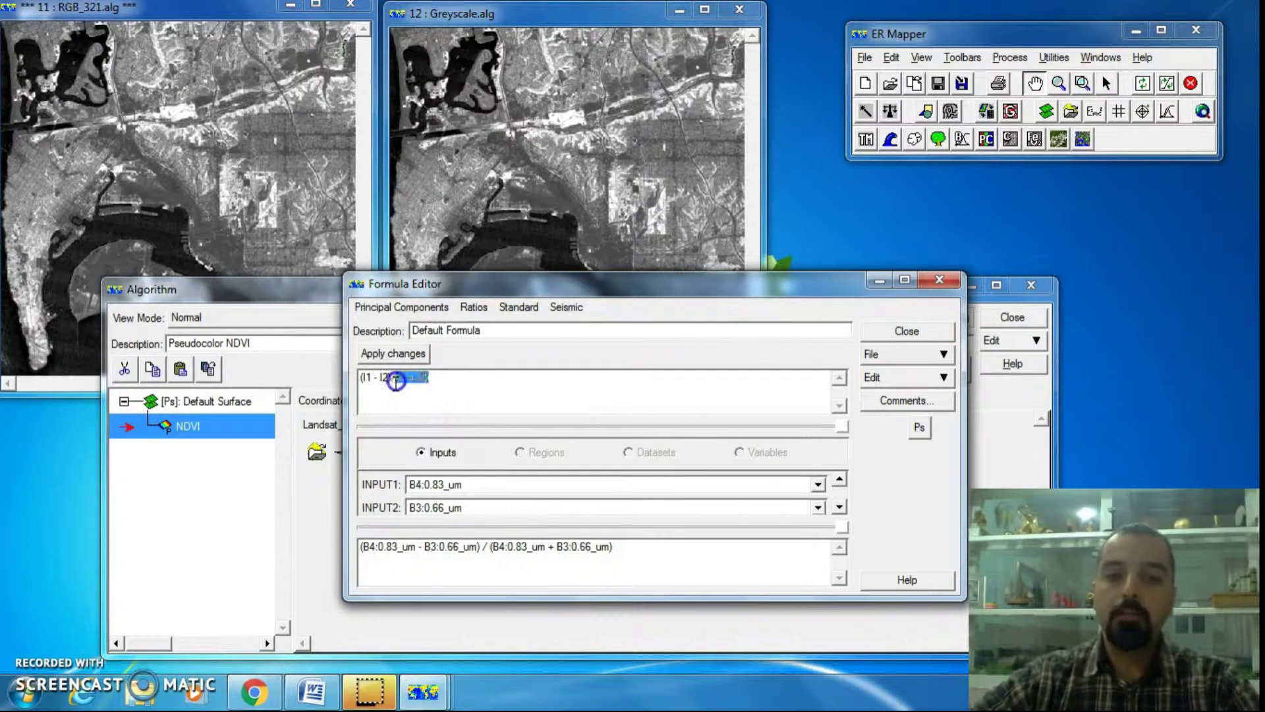
pyautogui.moveTo(396, 381); pyautogui.dragTo(362, 377)
pyautogui.click(433, 379)
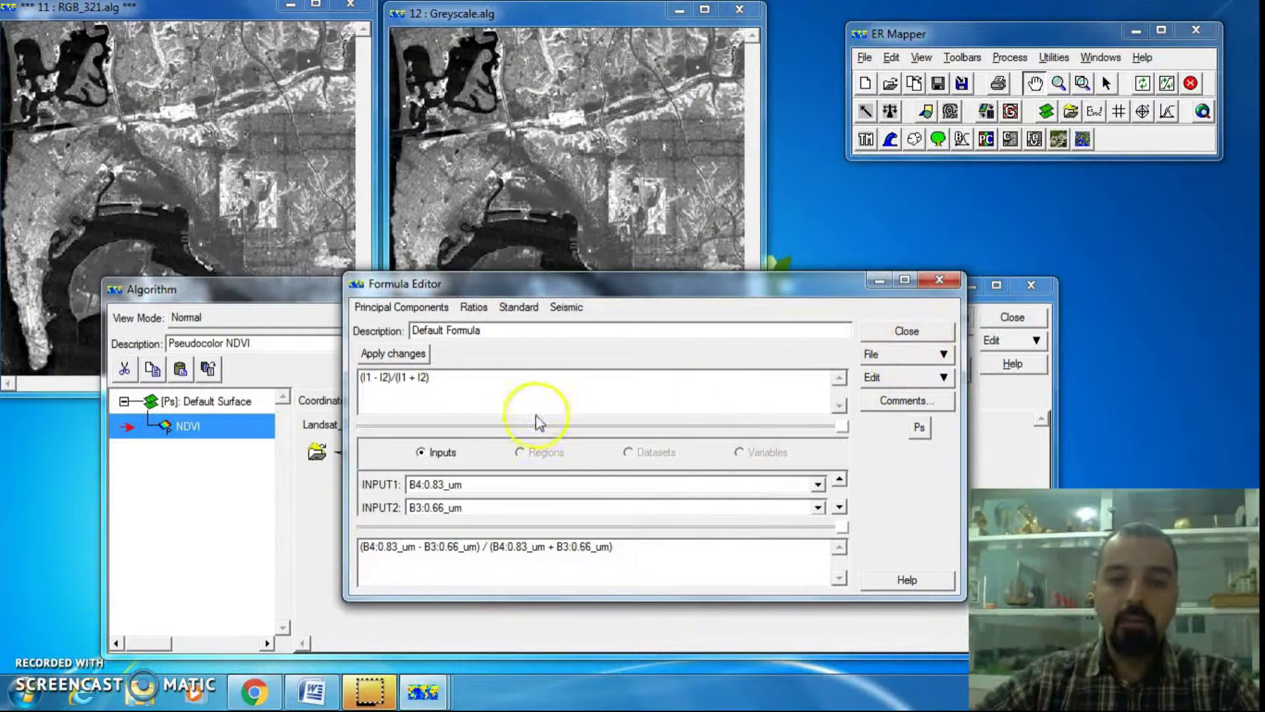
pyautogui.moveTo(436, 377); pyautogui.dragTo(370, 377)
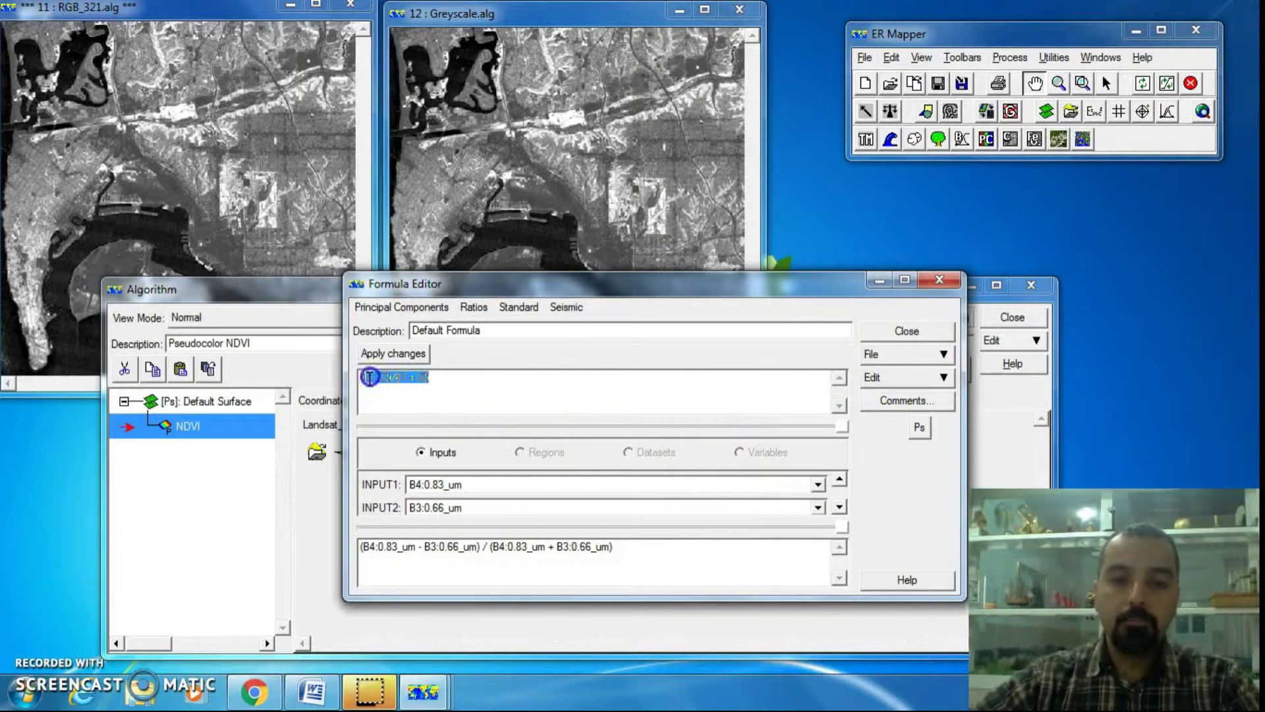
pyautogui.click(461, 381)
pyautogui.moveTo(461, 380); pyautogui.dragTo(367, 376)
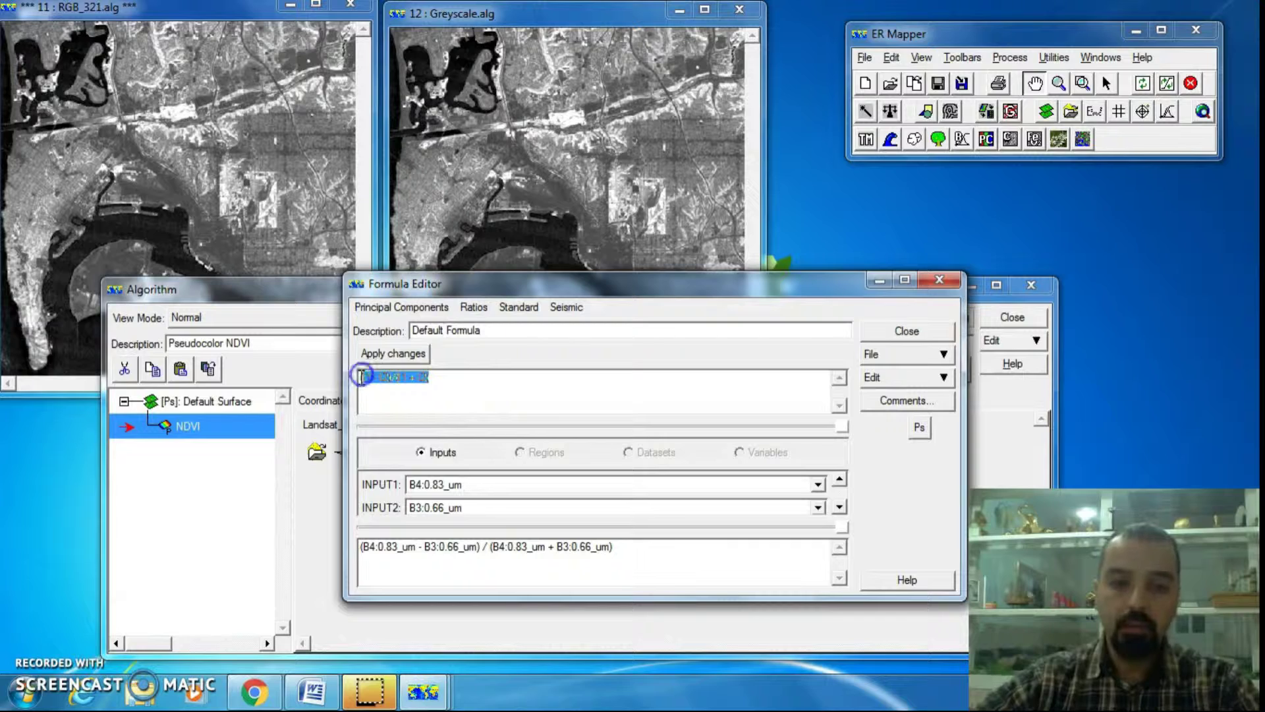
pyautogui.click(461, 377)
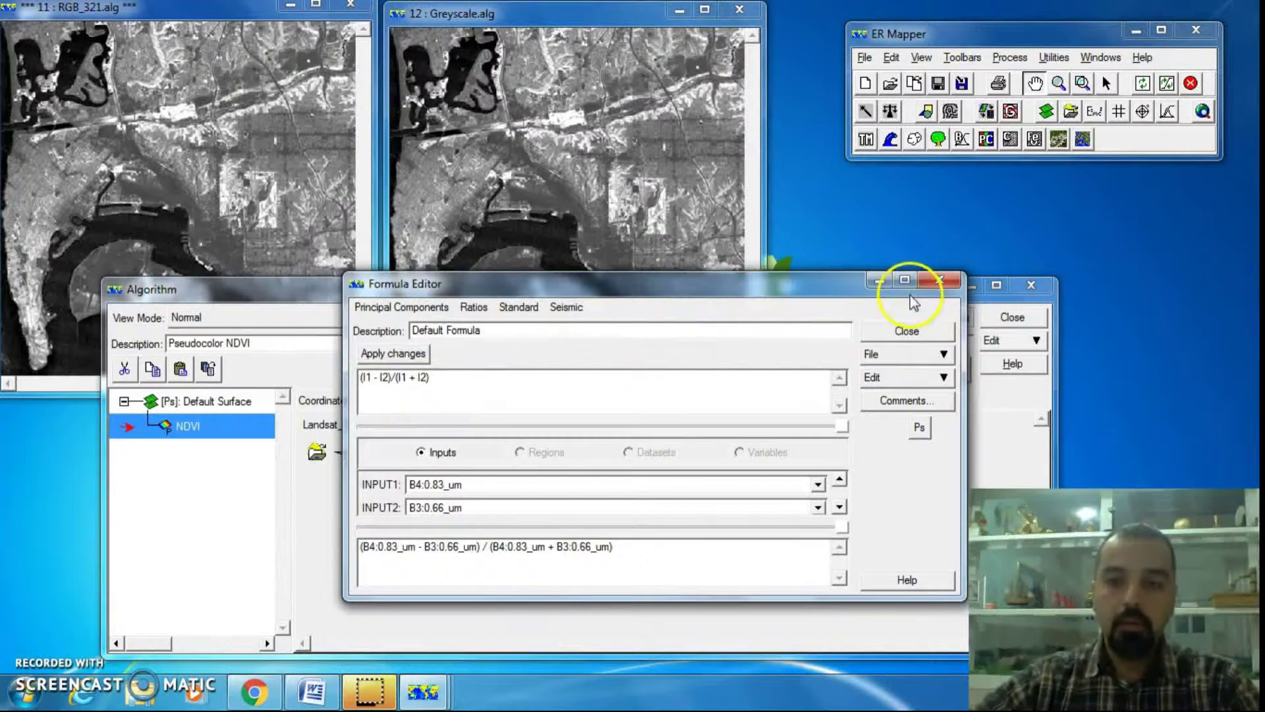
pyautogui.click(921, 330)
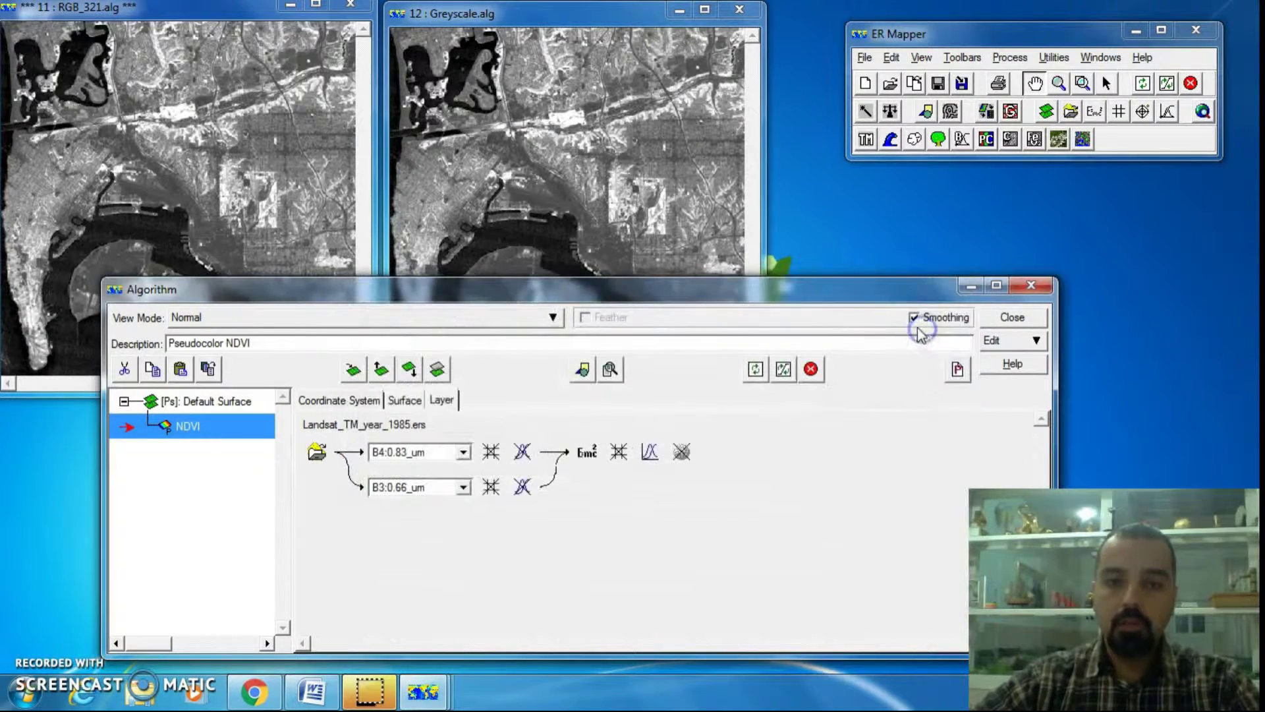
# Close both image windows and load Greyscale.alg from Landsat_TM into a new image window.
pyautogui.click(359, 9)
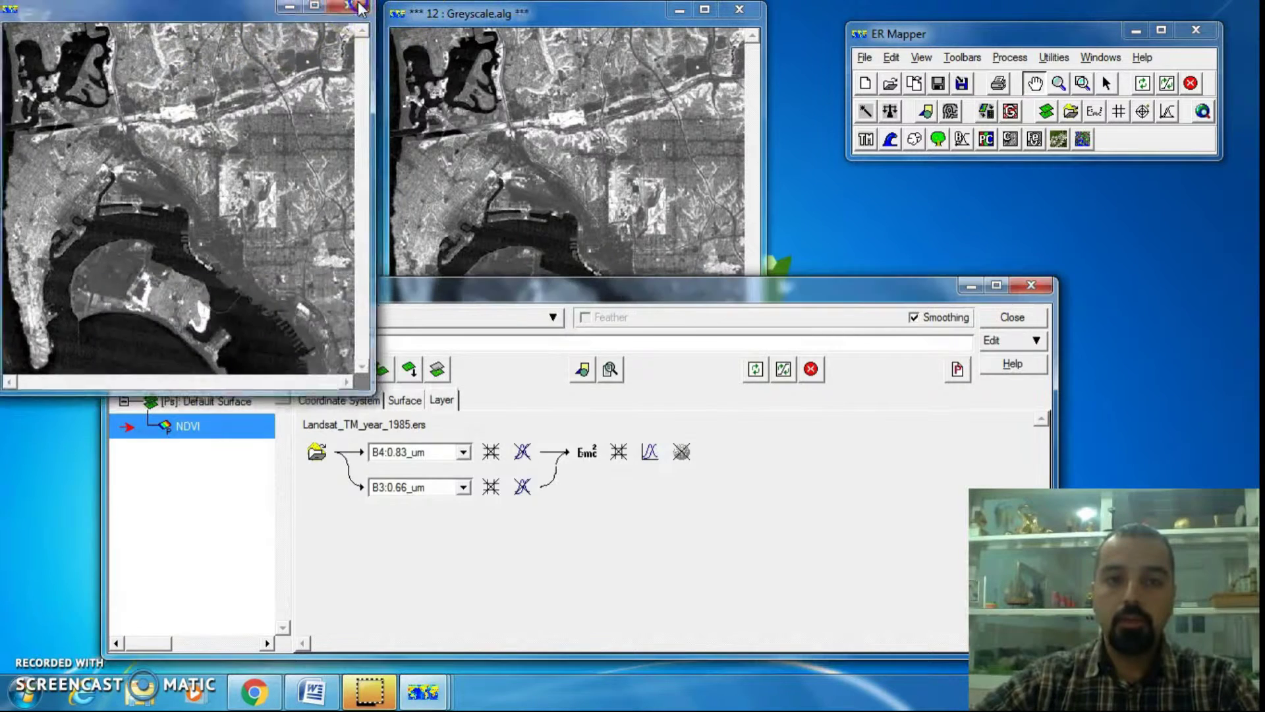
pyautogui.click(748, 11)
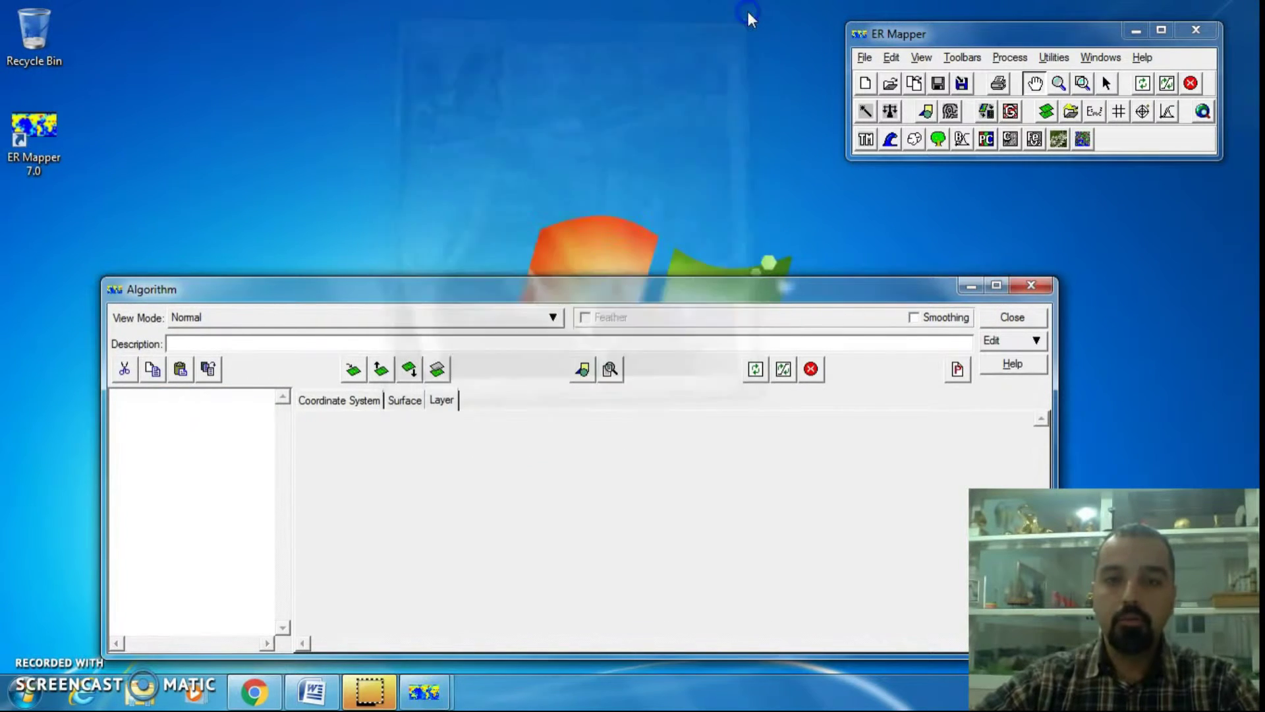
pyautogui.click(866, 84)
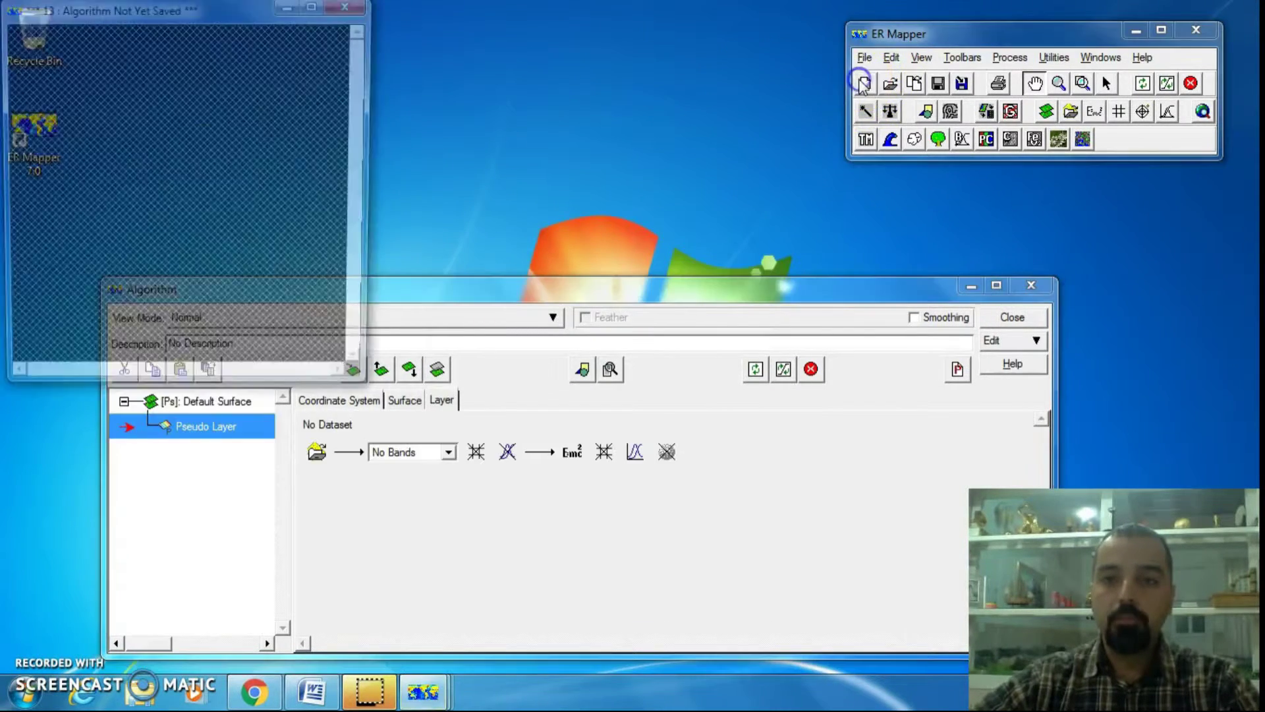
pyautogui.click(890, 83)
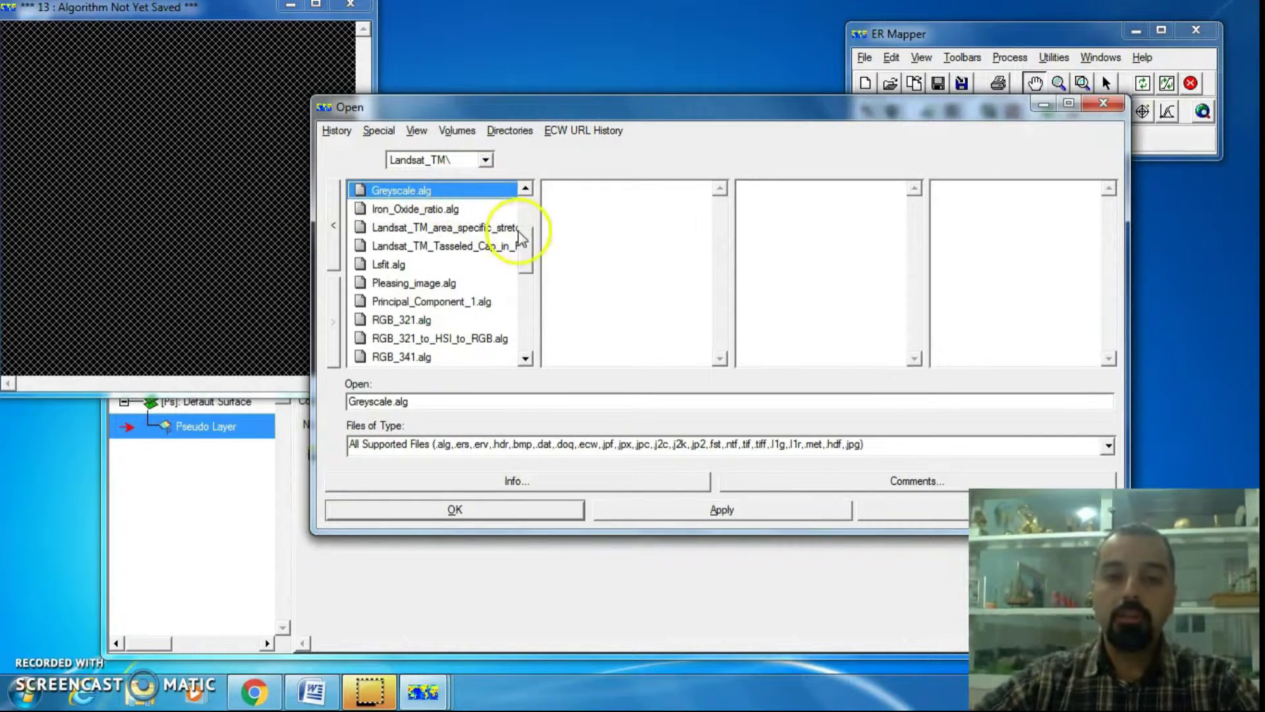
pyautogui.moveTo(525, 234); pyautogui.dragTo(525, 274)
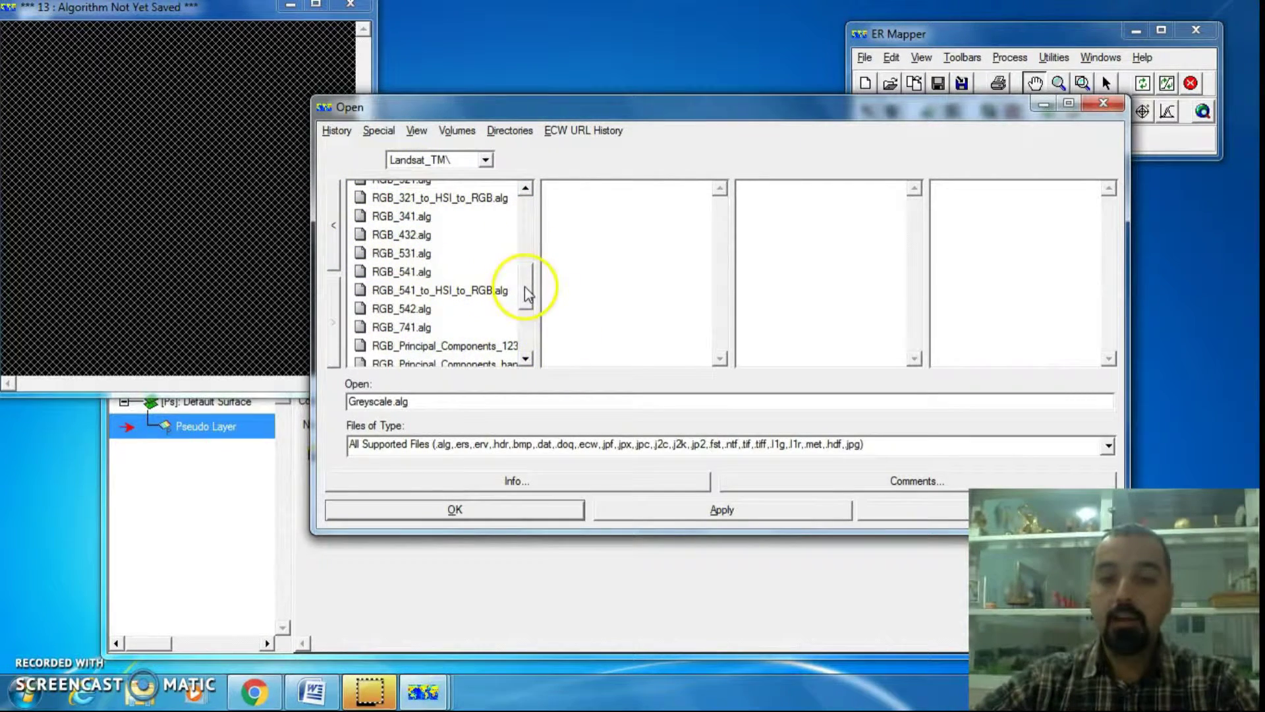
pyautogui.moveTo(527, 287); pyautogui.dragTo(525, 243)
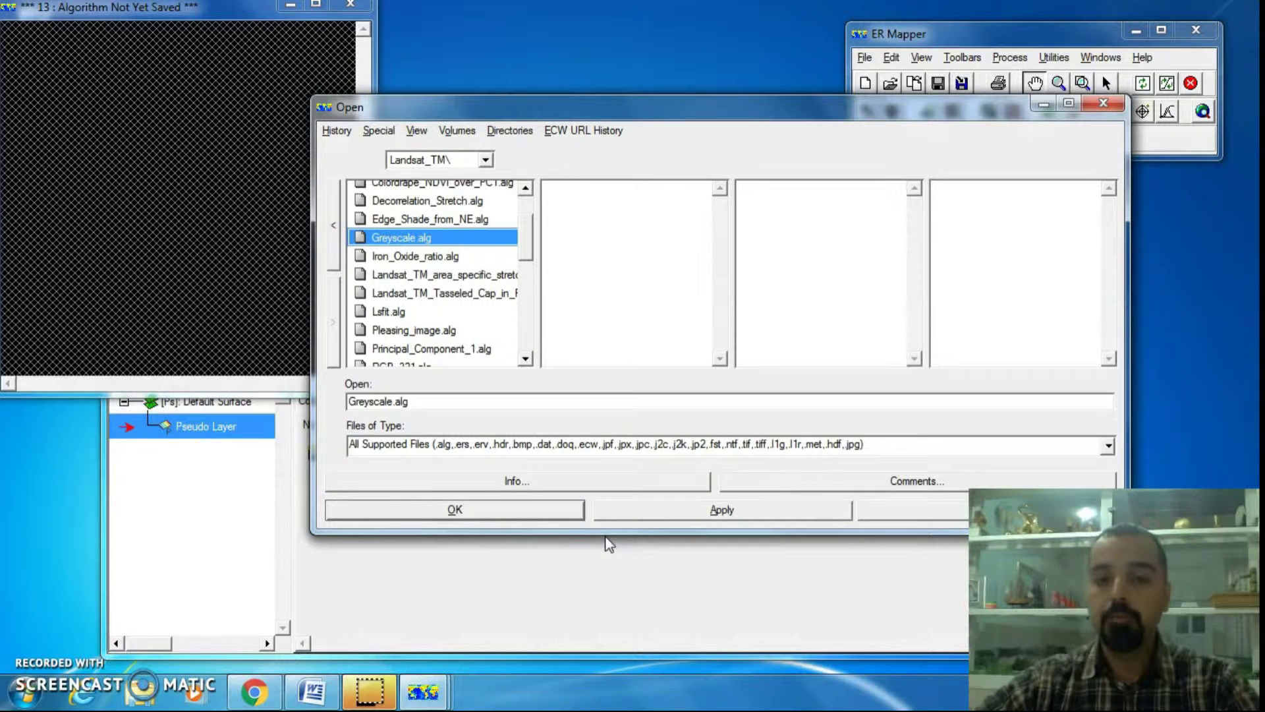
pyautogui.click(534, 512)
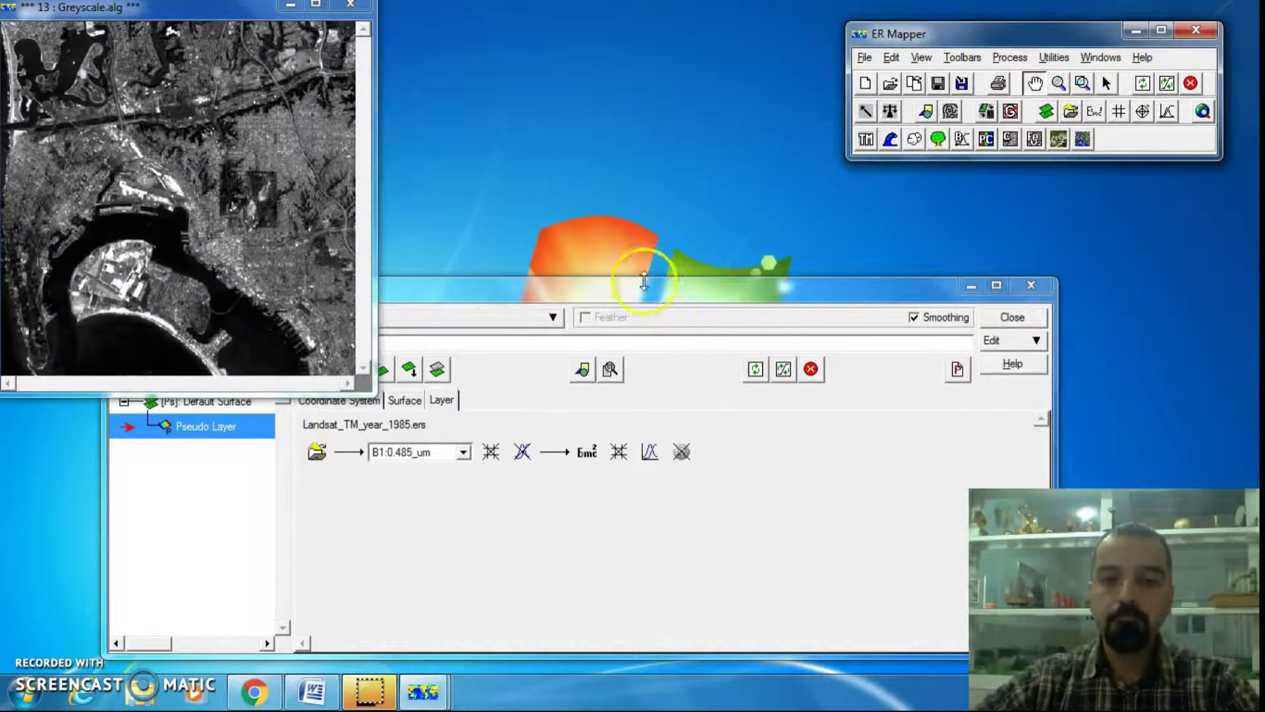
# Replace the Pseudo Layer's INPUT1 formula with (i1-i2)/(i1+i2) in the Formula Editor.
pyautogui.moveTo(657, 286); pyautogui.dragTo(756, 290)
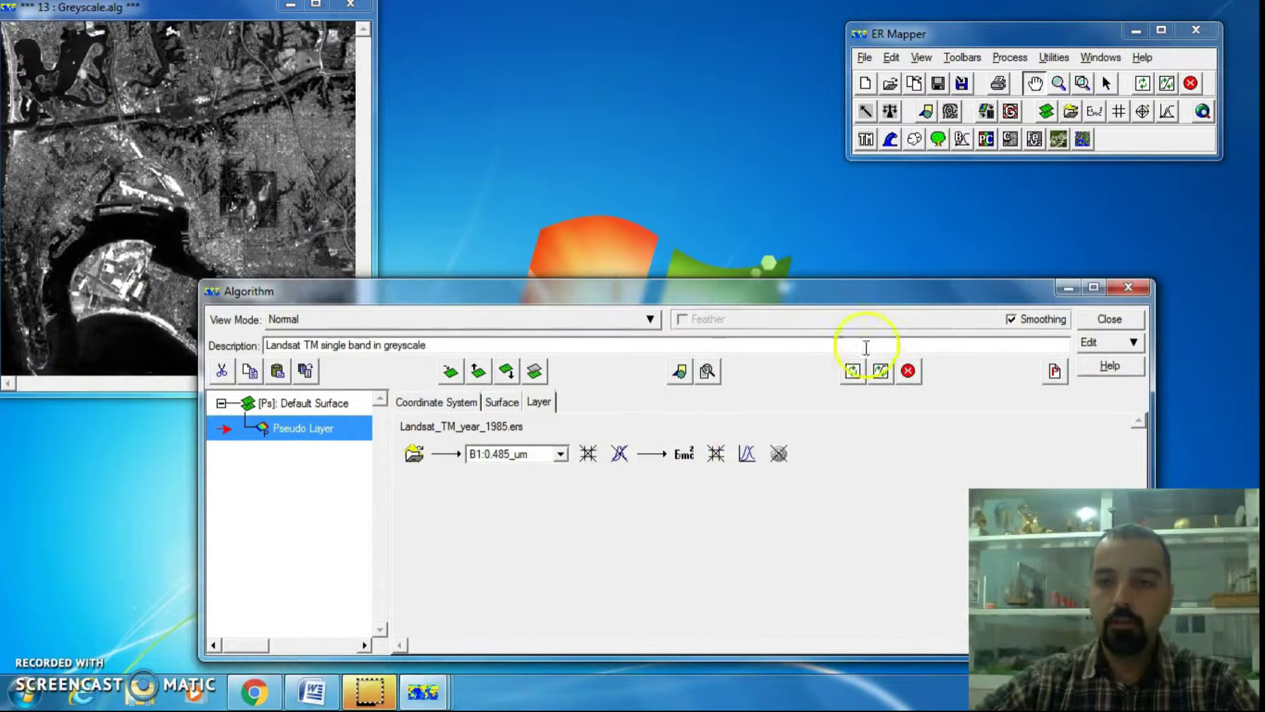
pyautogui.click(684, 453)
pyautogui.moveTo(585, 291); pyautogui.dragTo(675, 229)
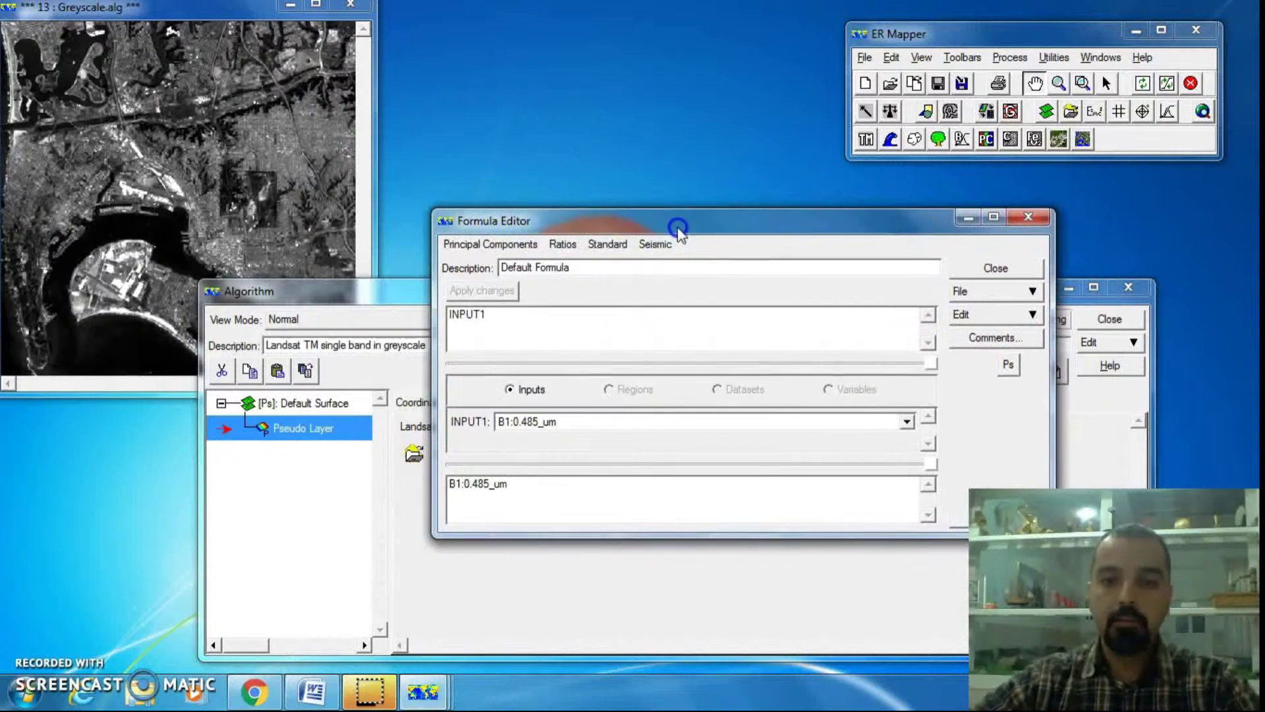
pyautogui.doubleClick(456, 315)
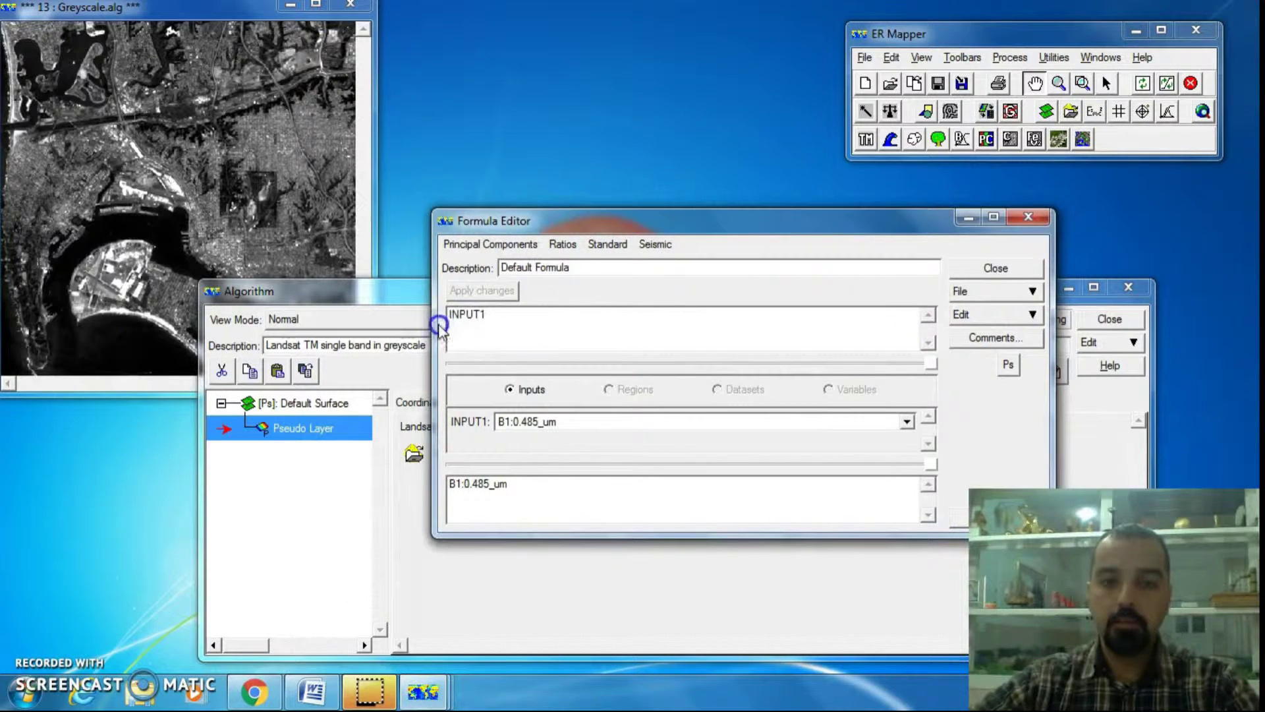
pyautogui.doubleClick(456, 315)
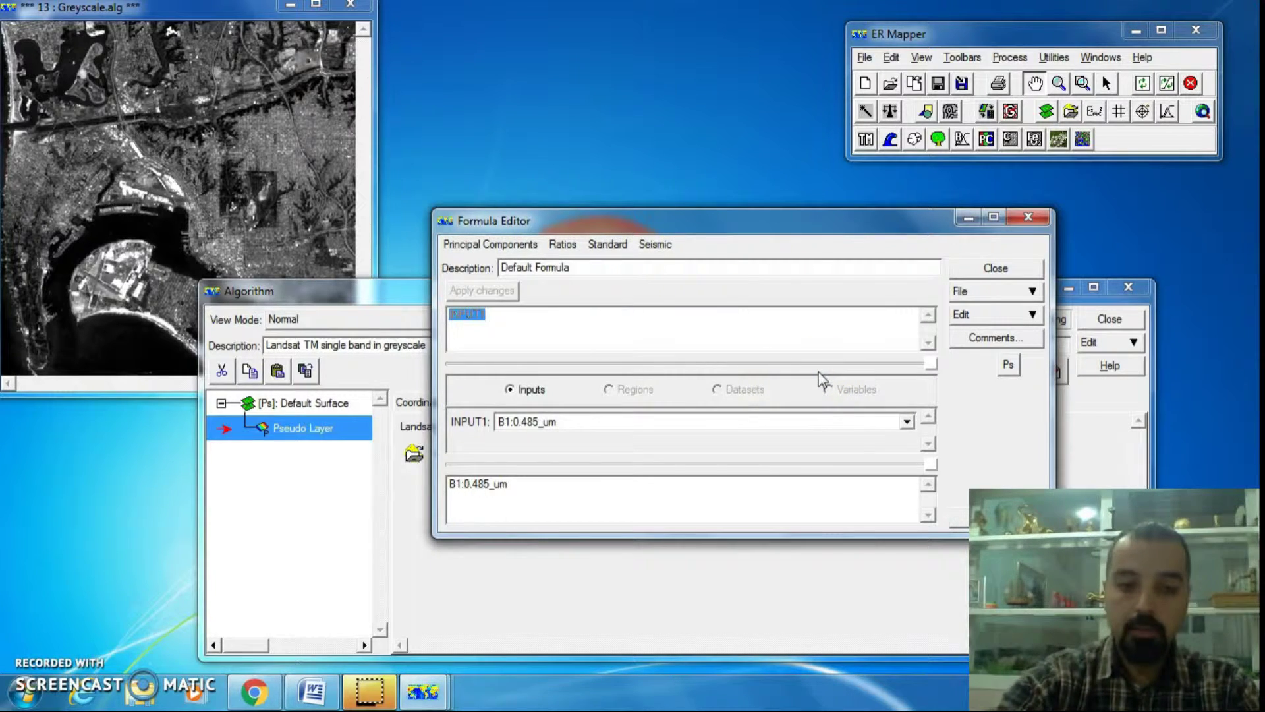
pyautogui.write('(i1-i2)/(i1+i2')
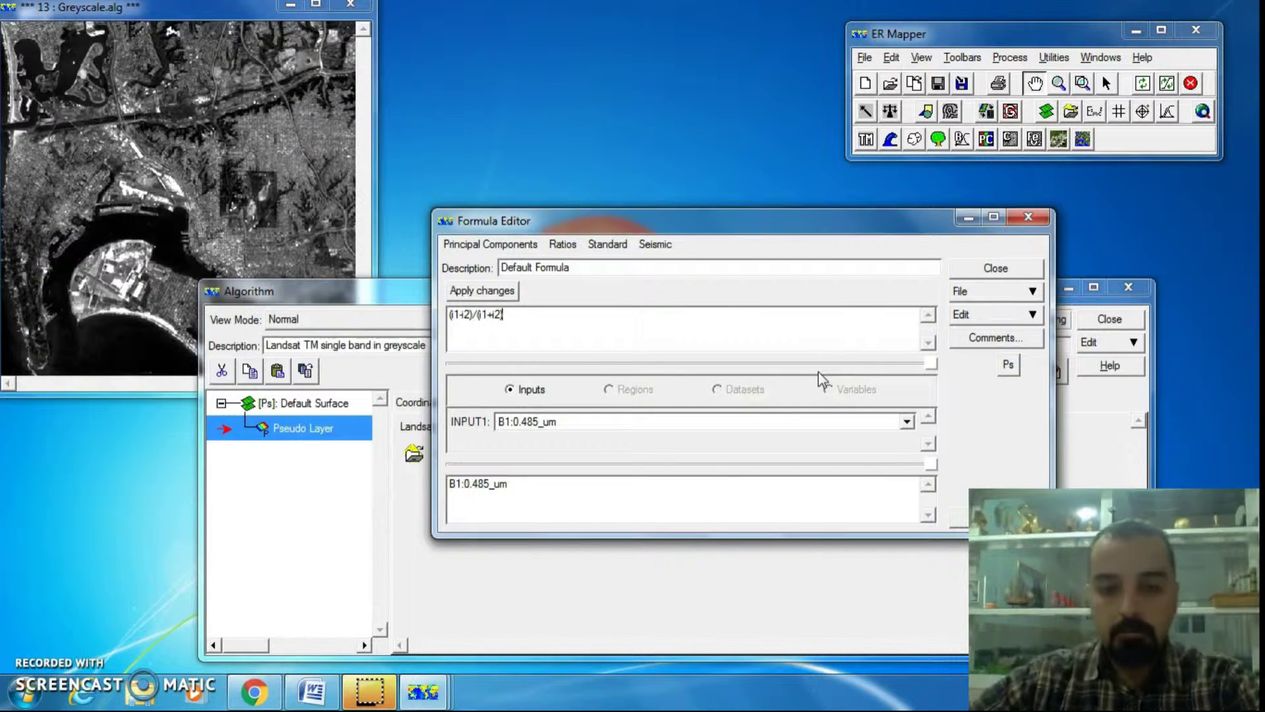
# Check the typed NDVI formula and apply it to the Pseudo Layer.
pyautogui.click(678, 345)
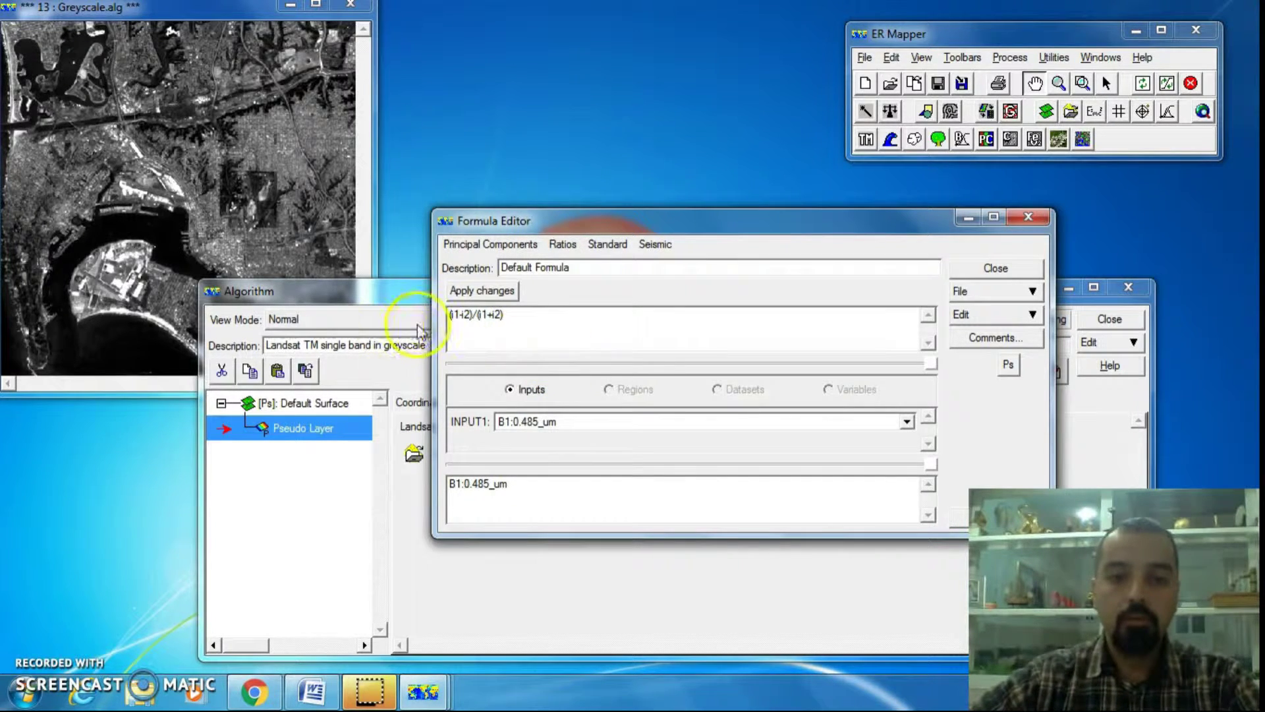
pyautogui.click(450, 316)
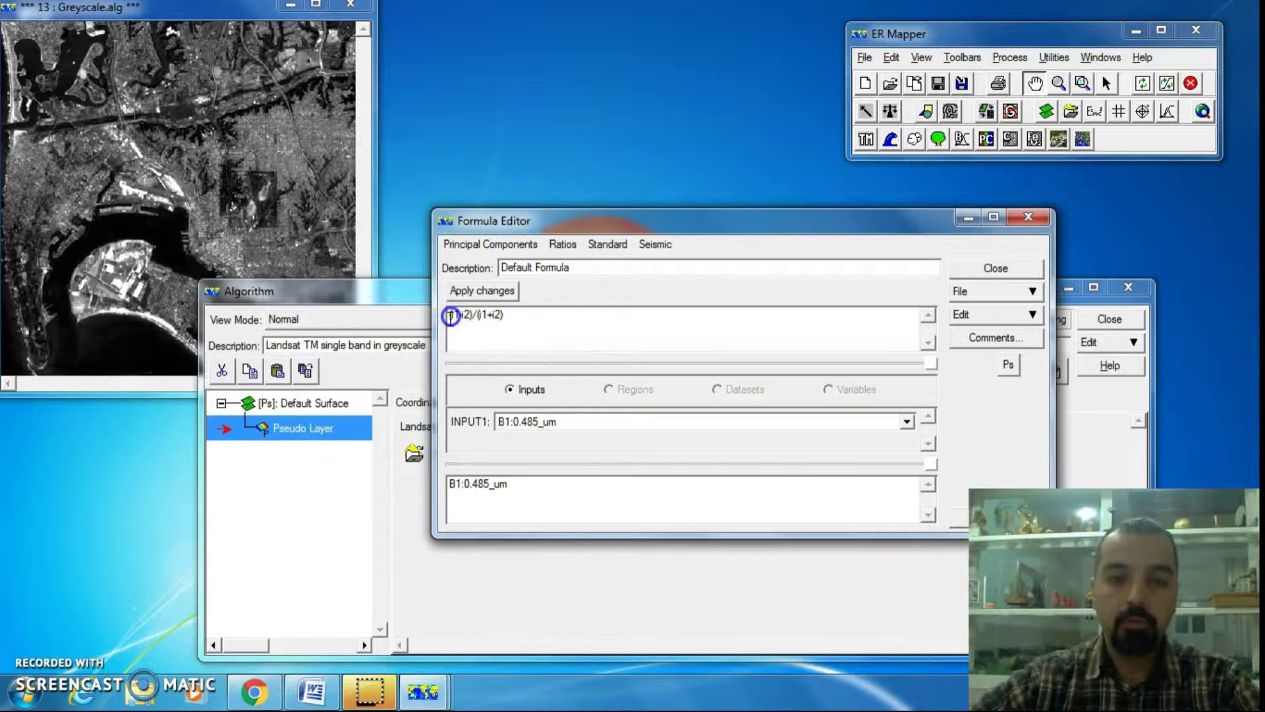
pyautogui.click(524, 318)
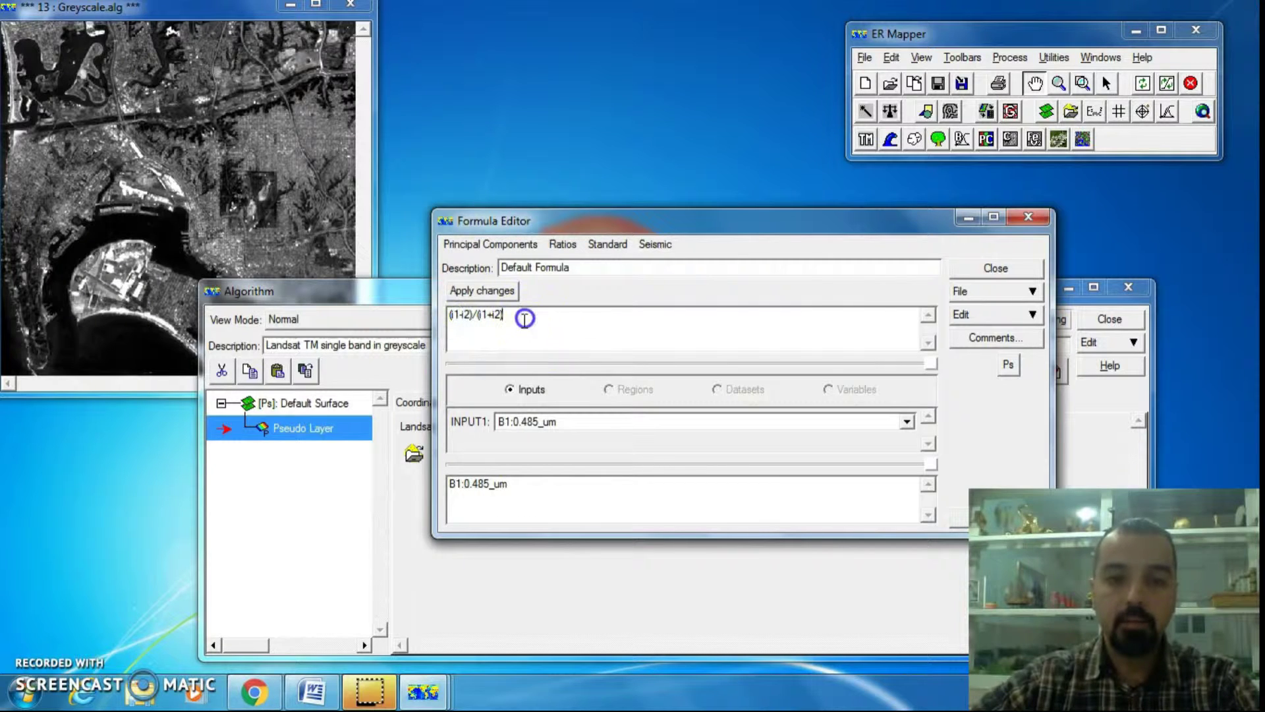
pyautogui.click(466, 294)
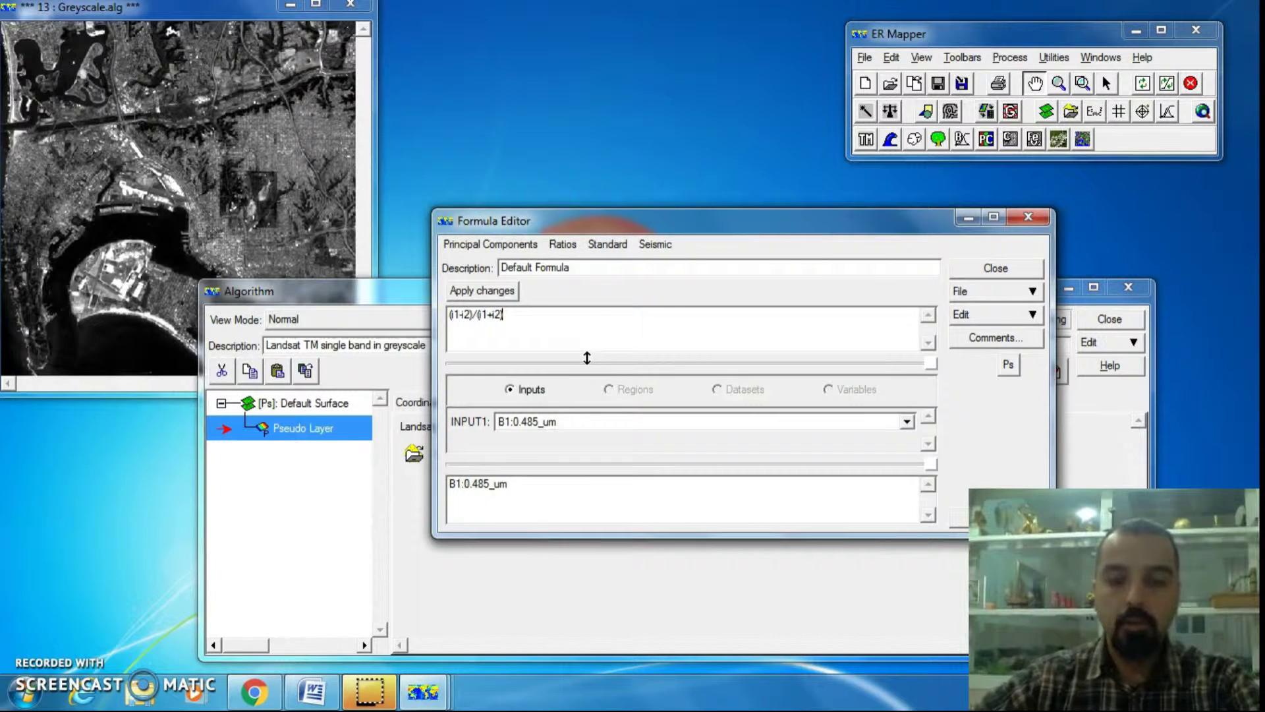
pyautogui.click(519, 325)
pyautogui.click(537, 346)
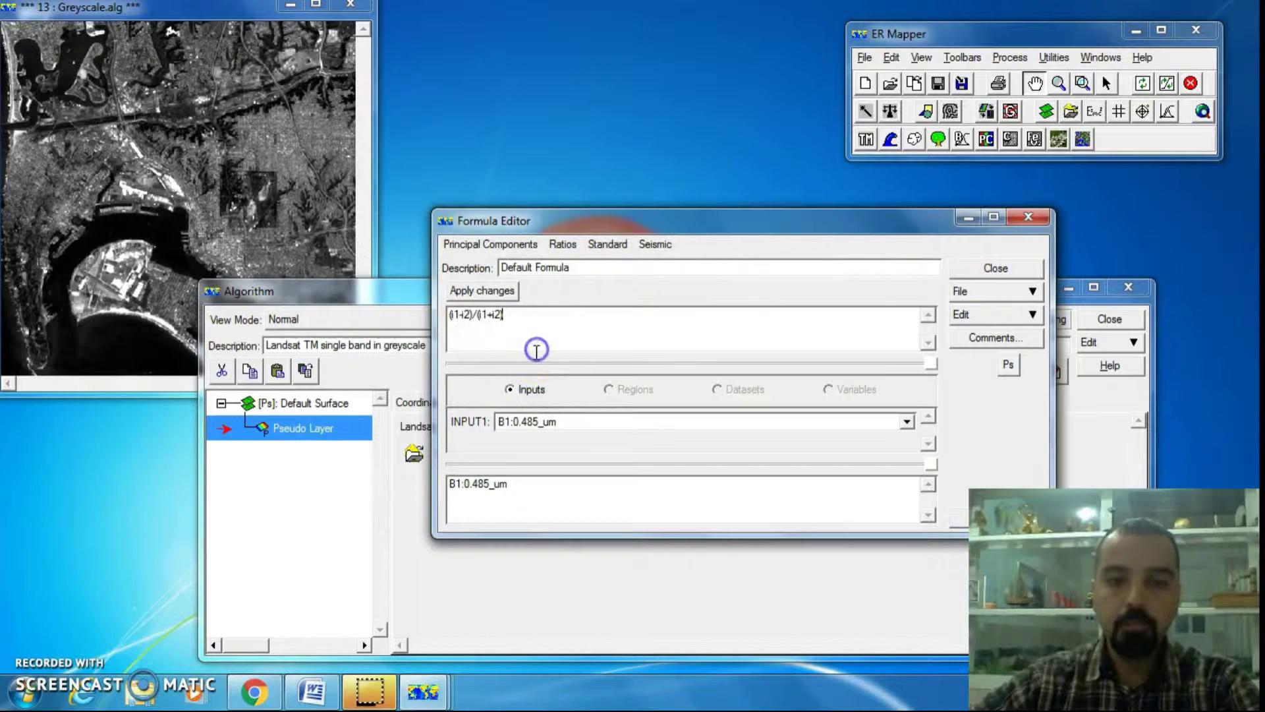
pyautogui.click(485, 295)
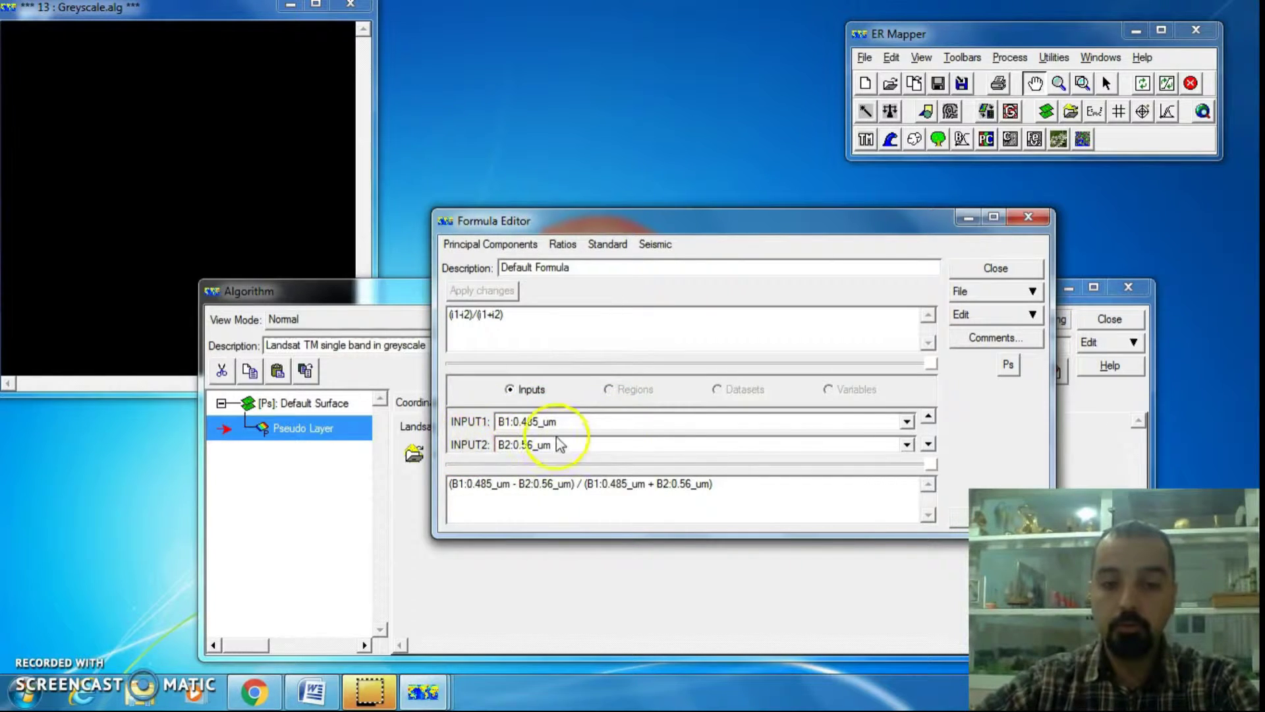
# Assign B4:0.83_um to INPUT1 and B3:0.66_um to INPUT2, apply the changes and close the Formula Editor.
pyautogui.click(600, 422)
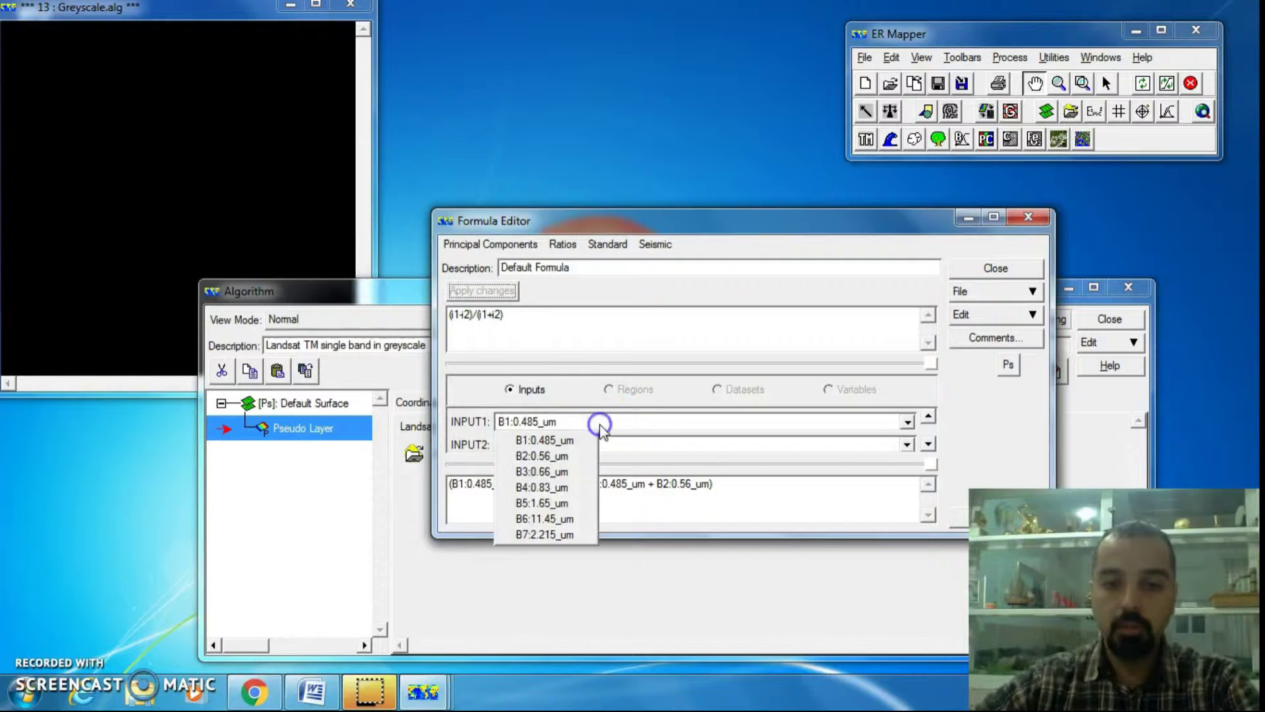
pyautogui.click(562, 488)
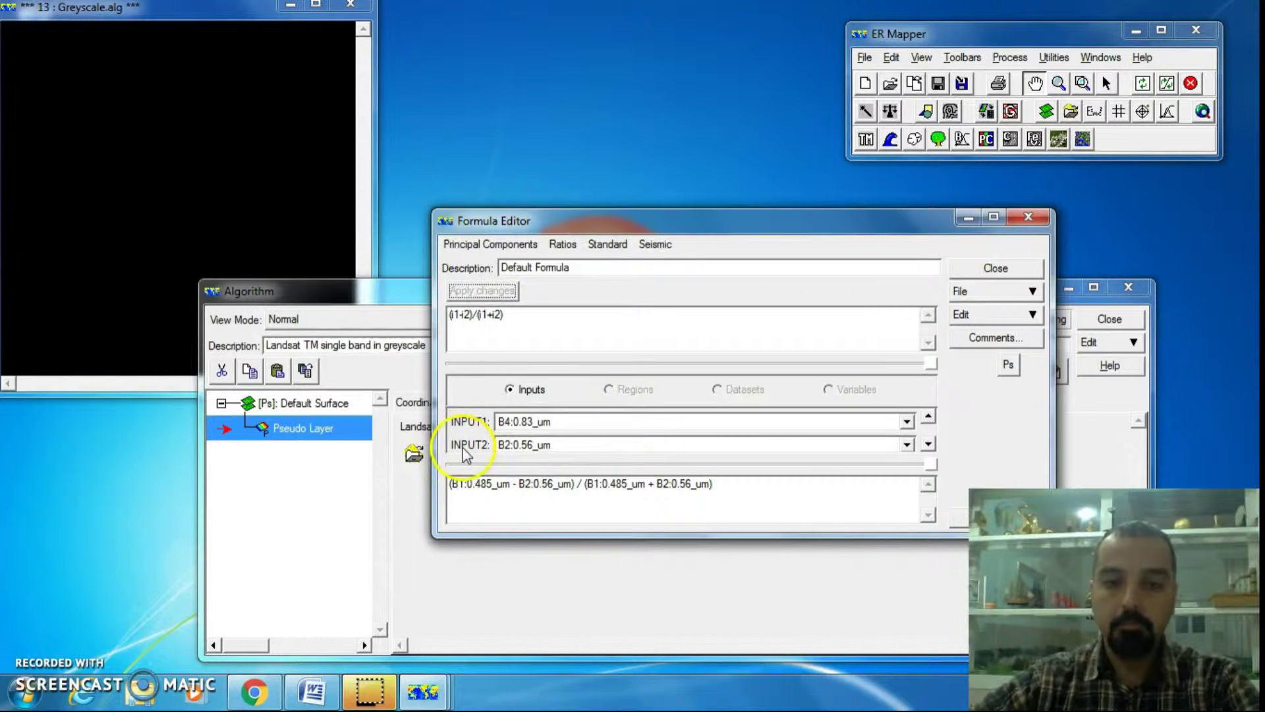
pyautogui.click(536, 446)
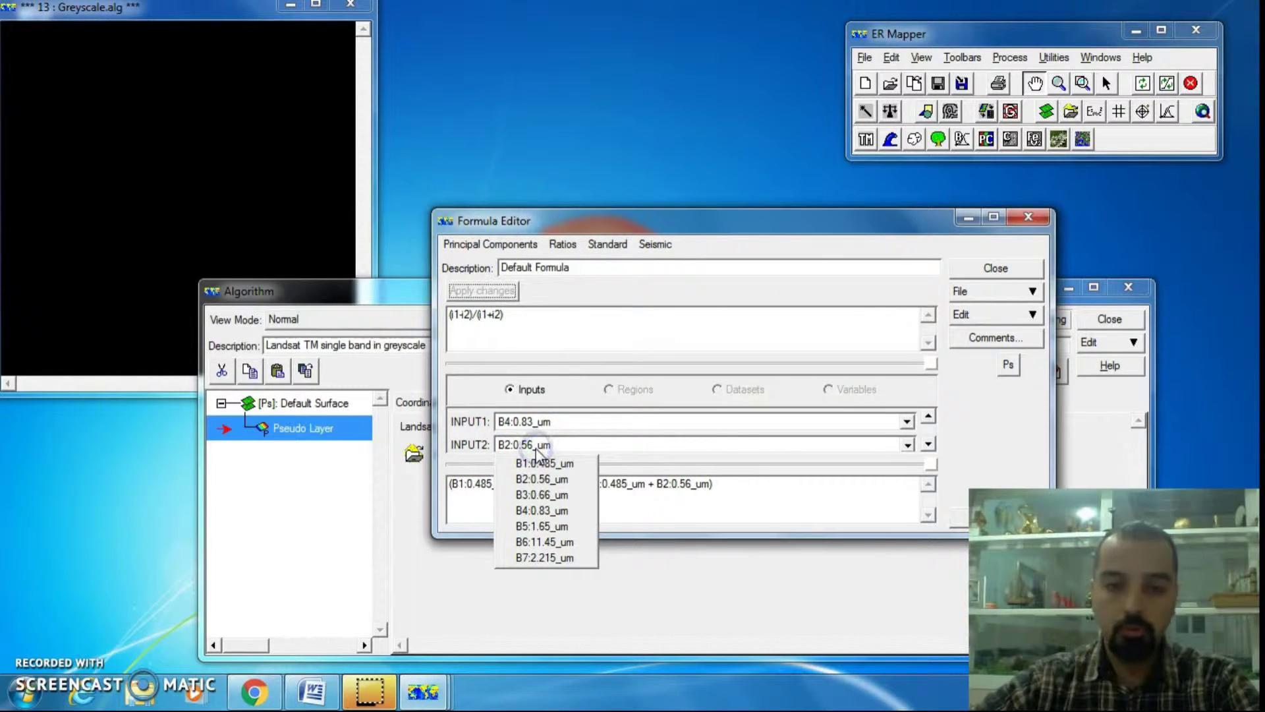
pyautogui.click(582, 496)
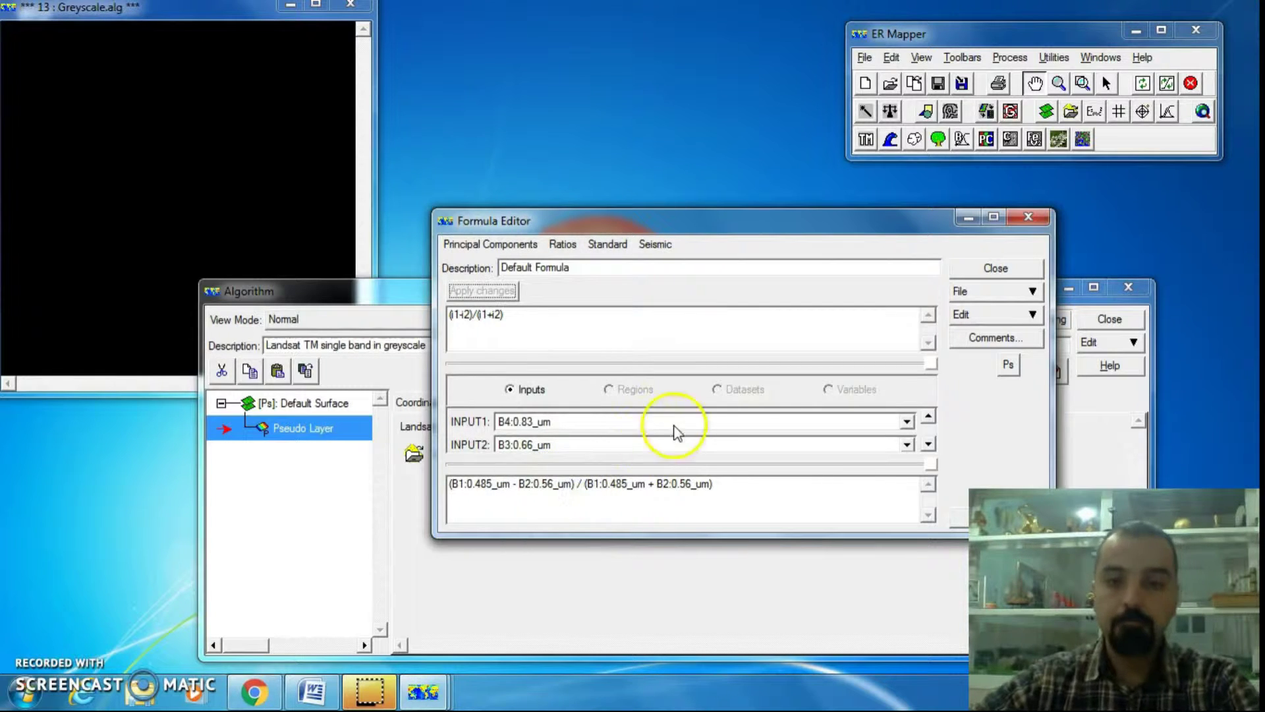
pyautogui.click(576, 335)
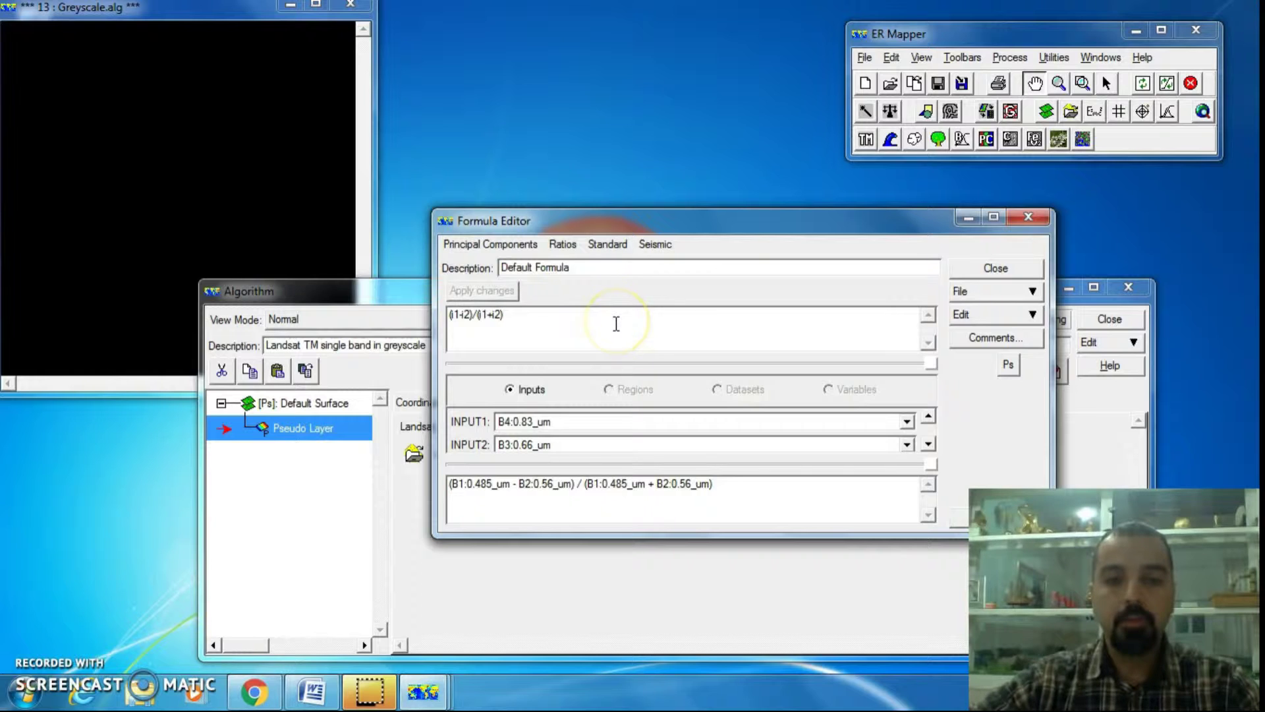
pyautogui.click(516, 312)
pyautogui.click(618, 305)
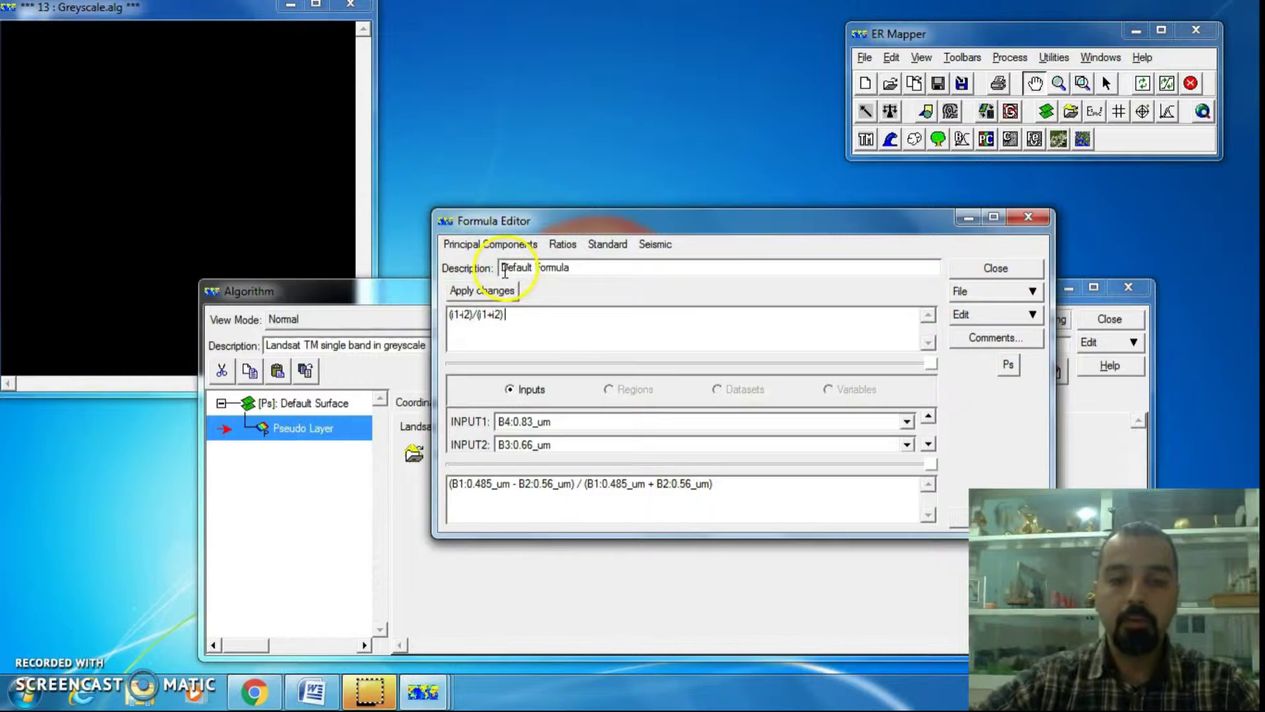
pyautogui.click(498, 295)
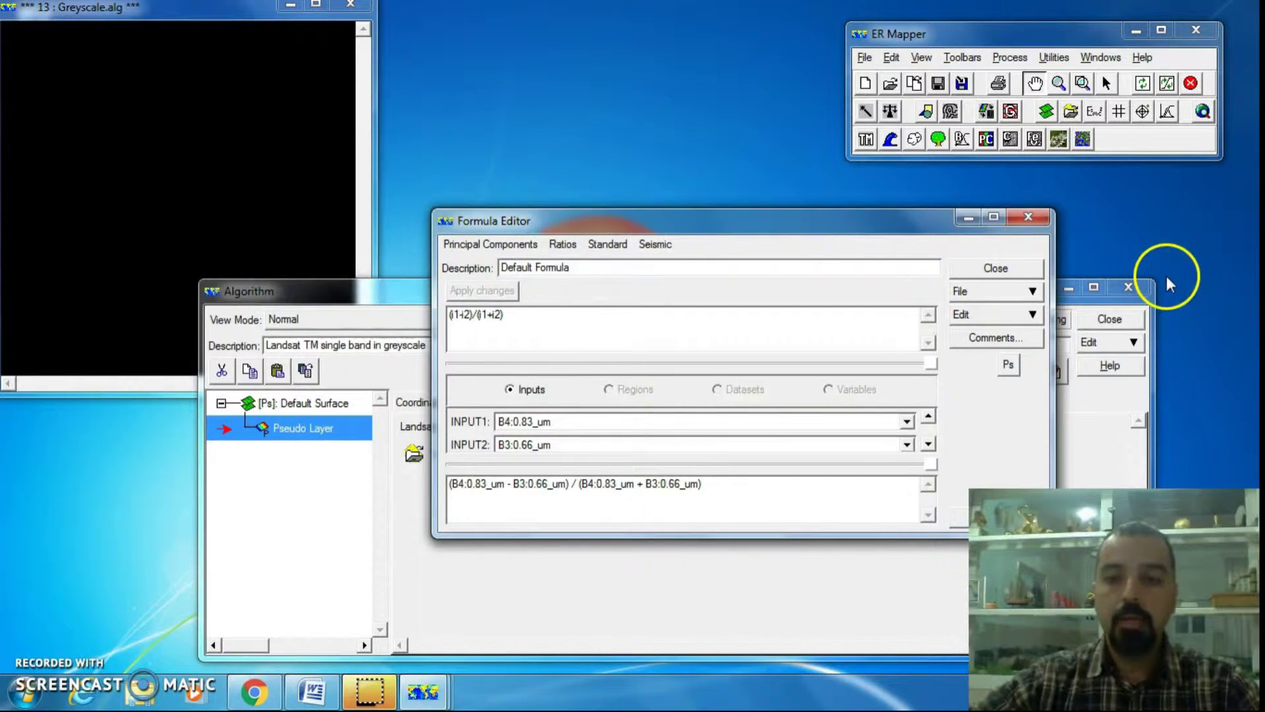
pyautogui.click(996, 268)
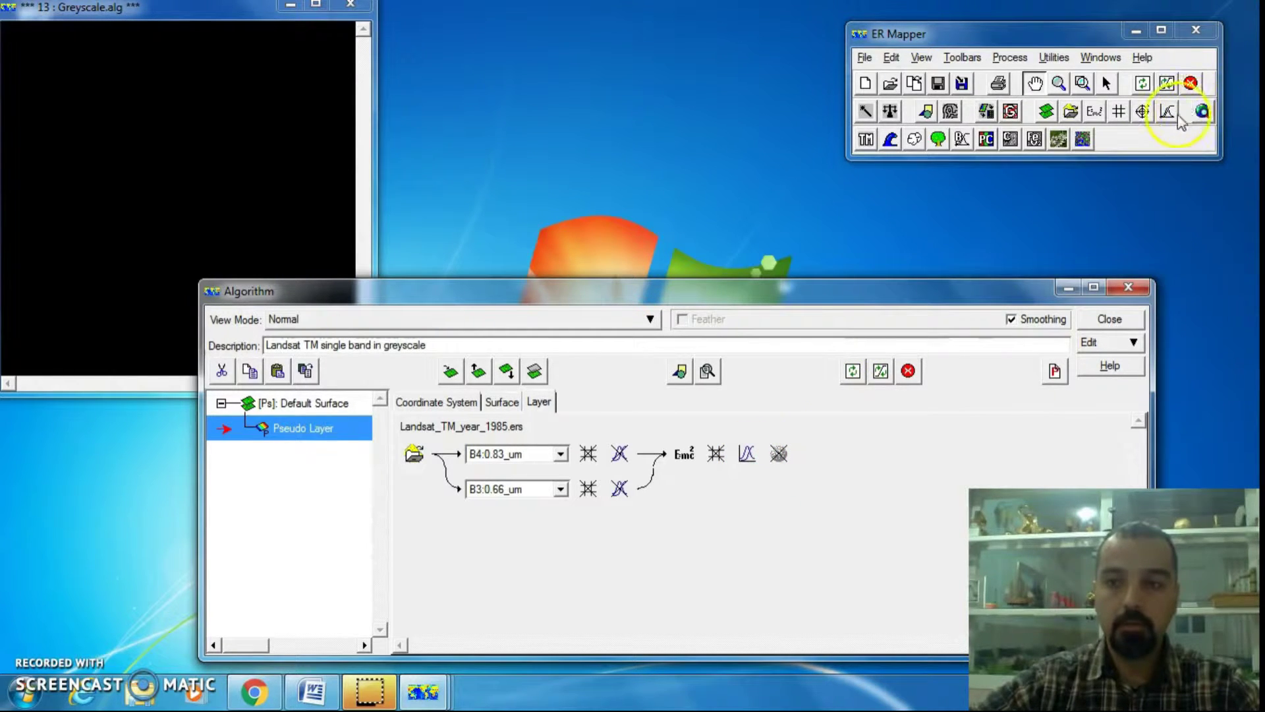
# Set the Pseudo Layer's post-formula transform limits to actual, apply an autoclip transform and close the Transform dialog.
pyautogui.click(747, 453)
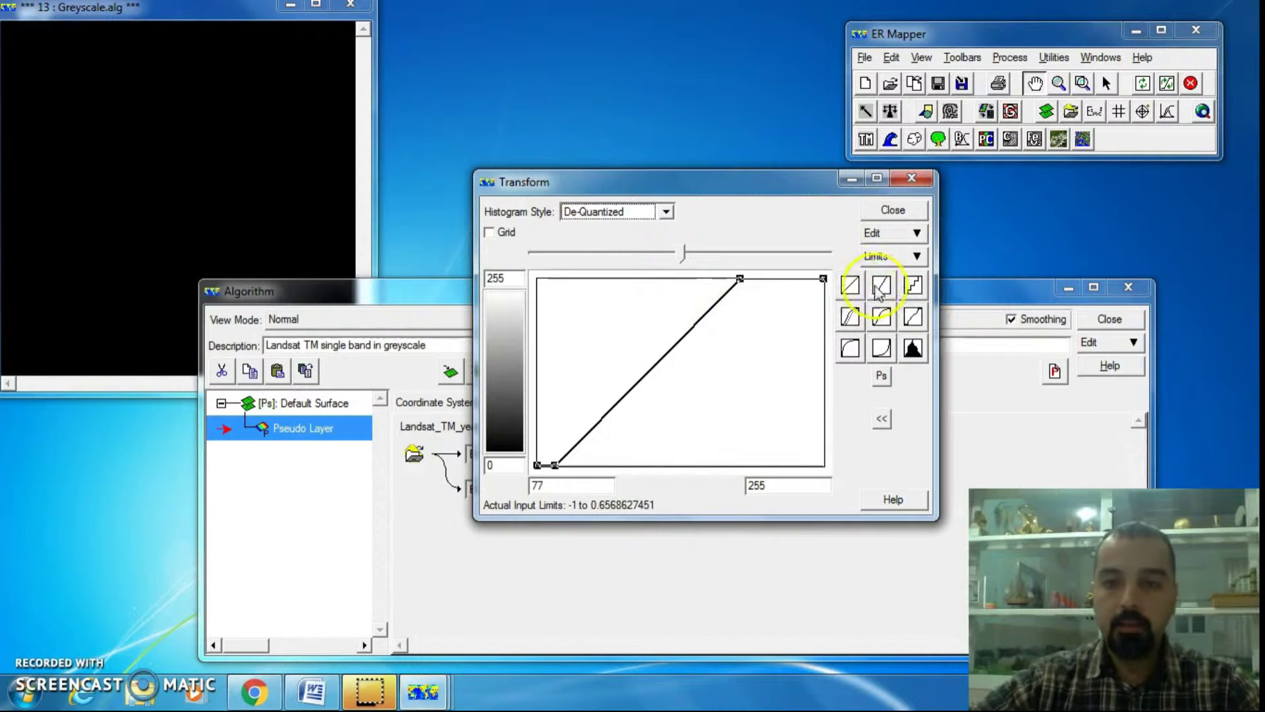
pyautogui.click(897, 254)
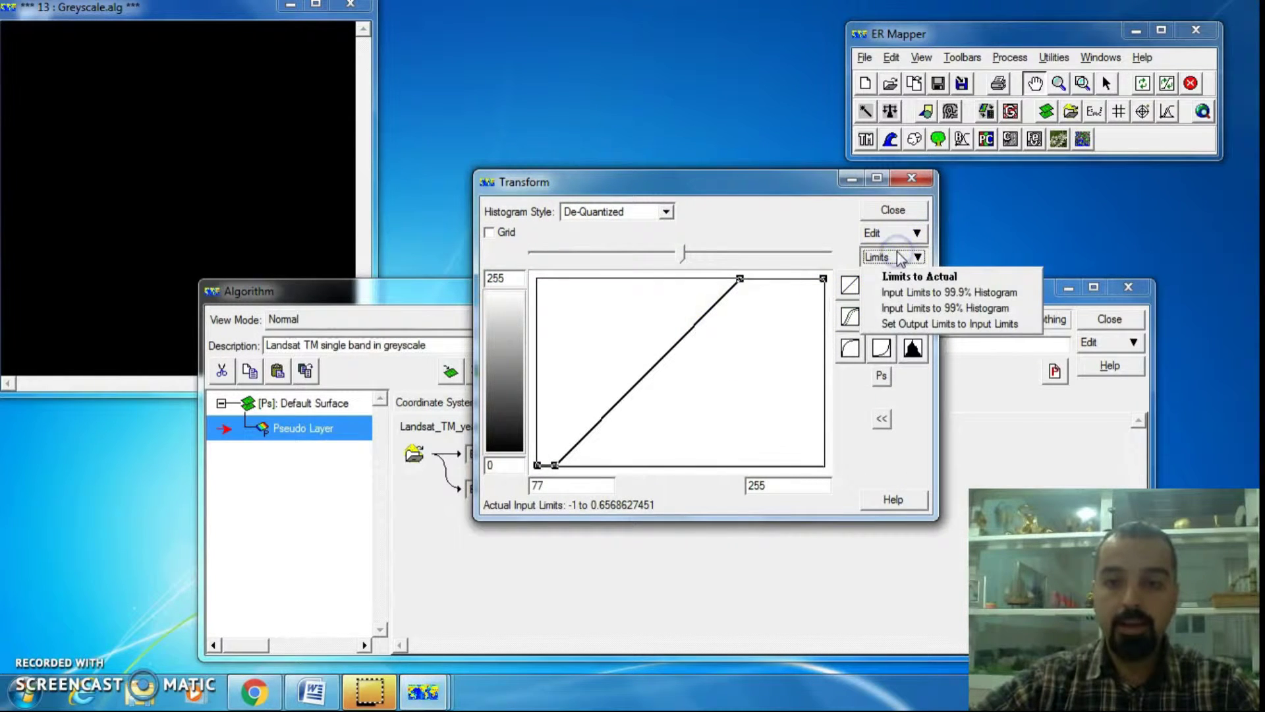
pyautogui.click(993, 277)
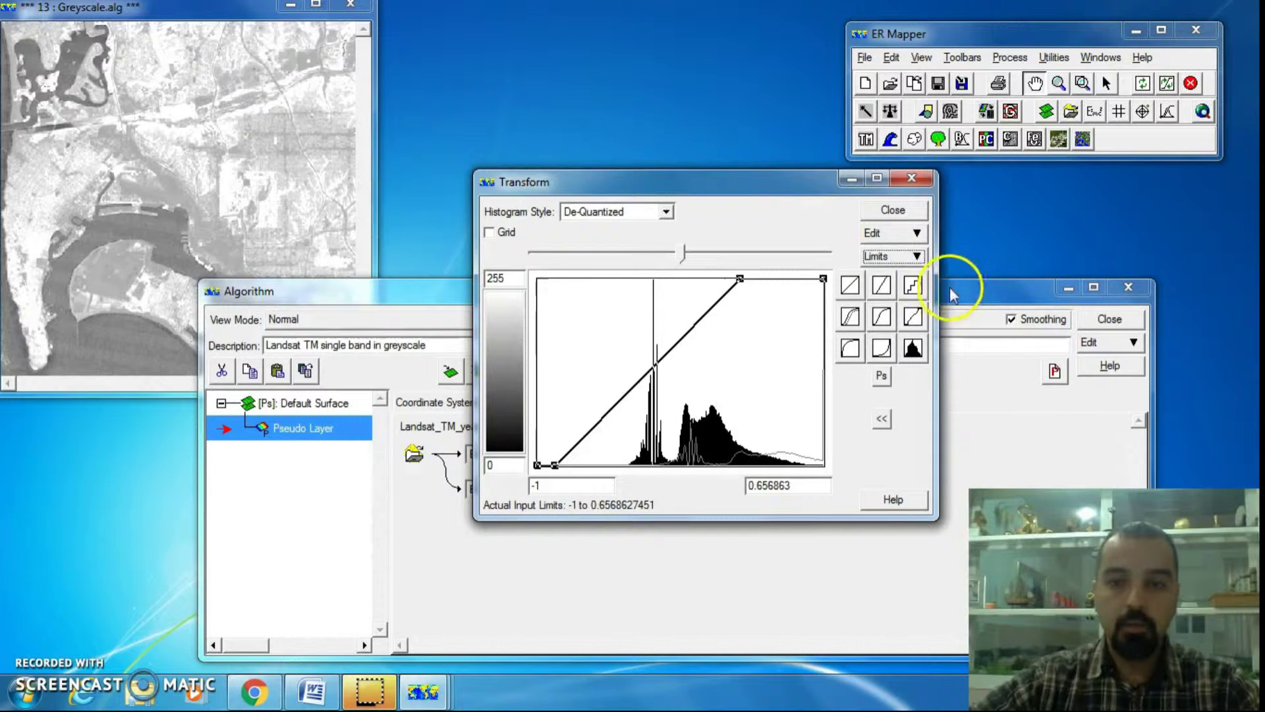
pyautogui.click(878, 285)
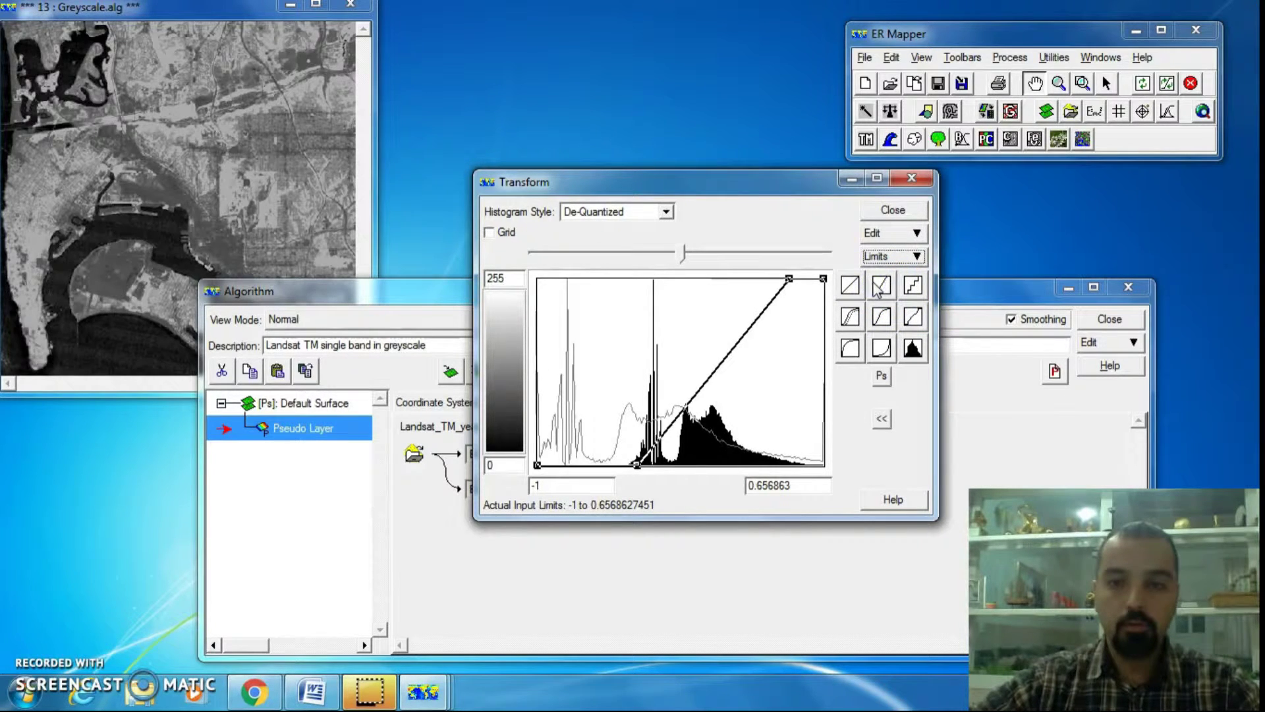
pyautogui.click(850, 285)
pyautogui.click(883, 286)
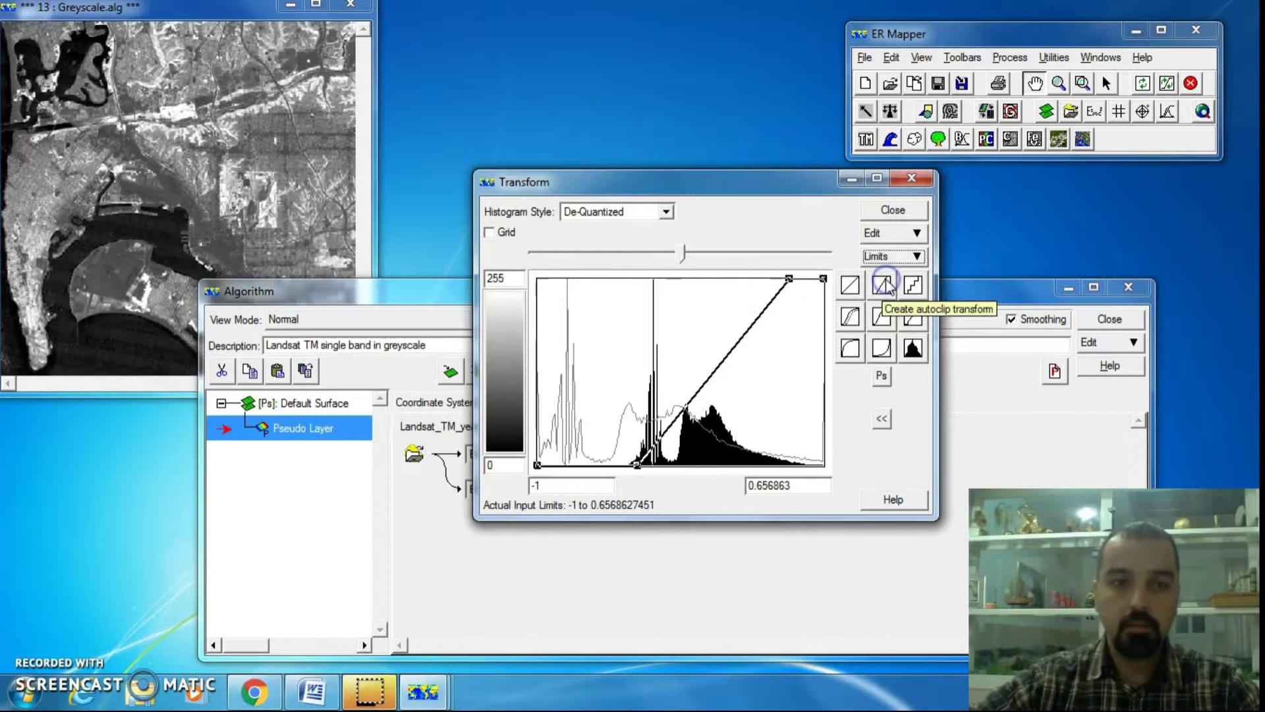
pyautogui.click(898, 211)
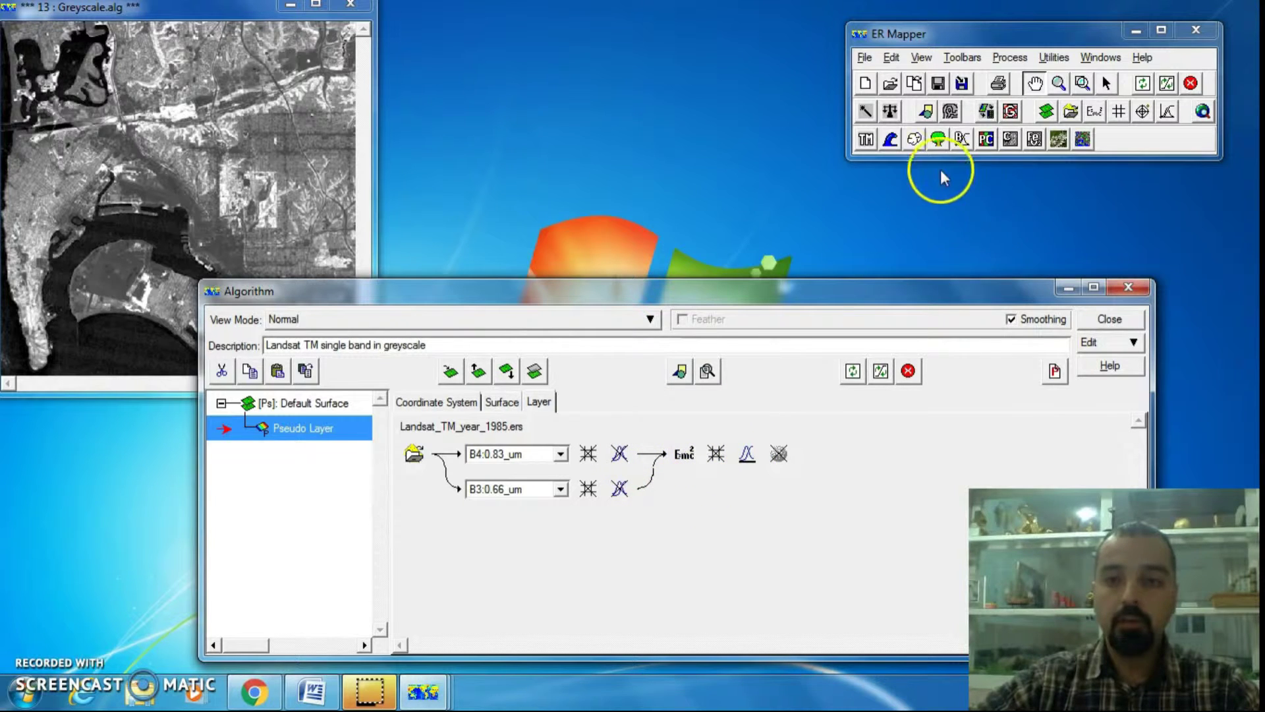
pyautogui.click(1150, 132)
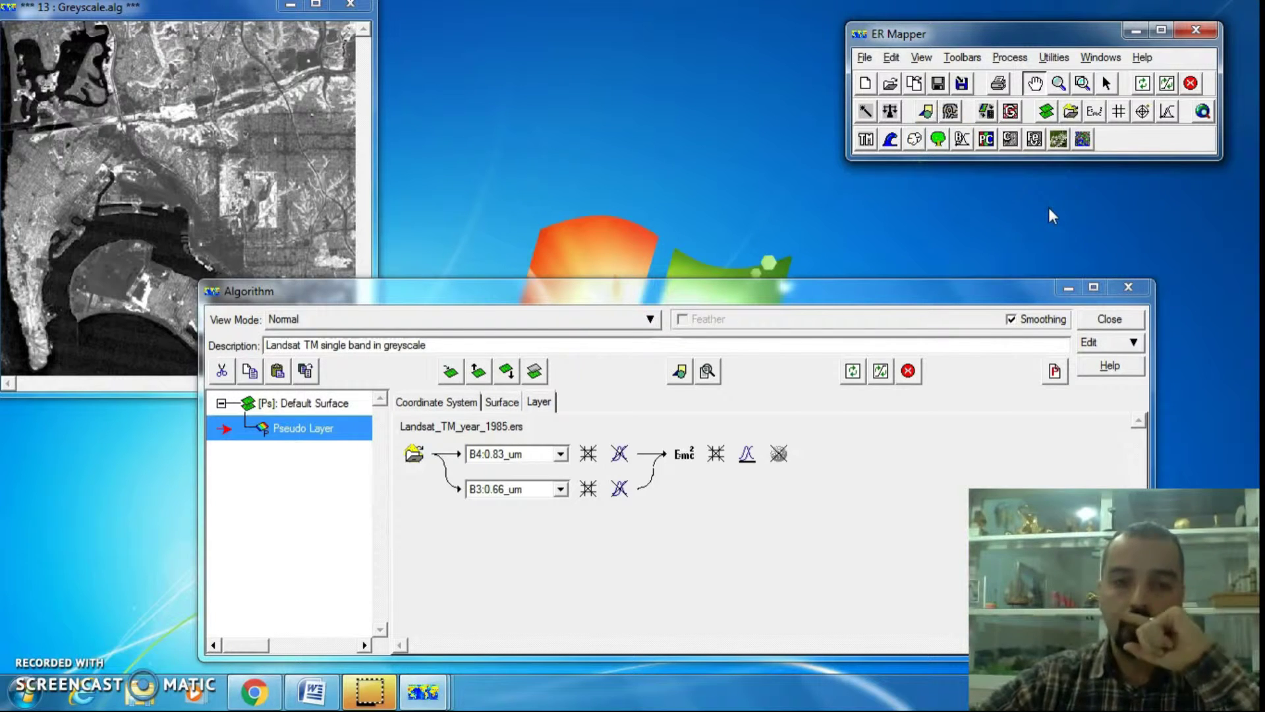
pyautogui.click(921, 199)
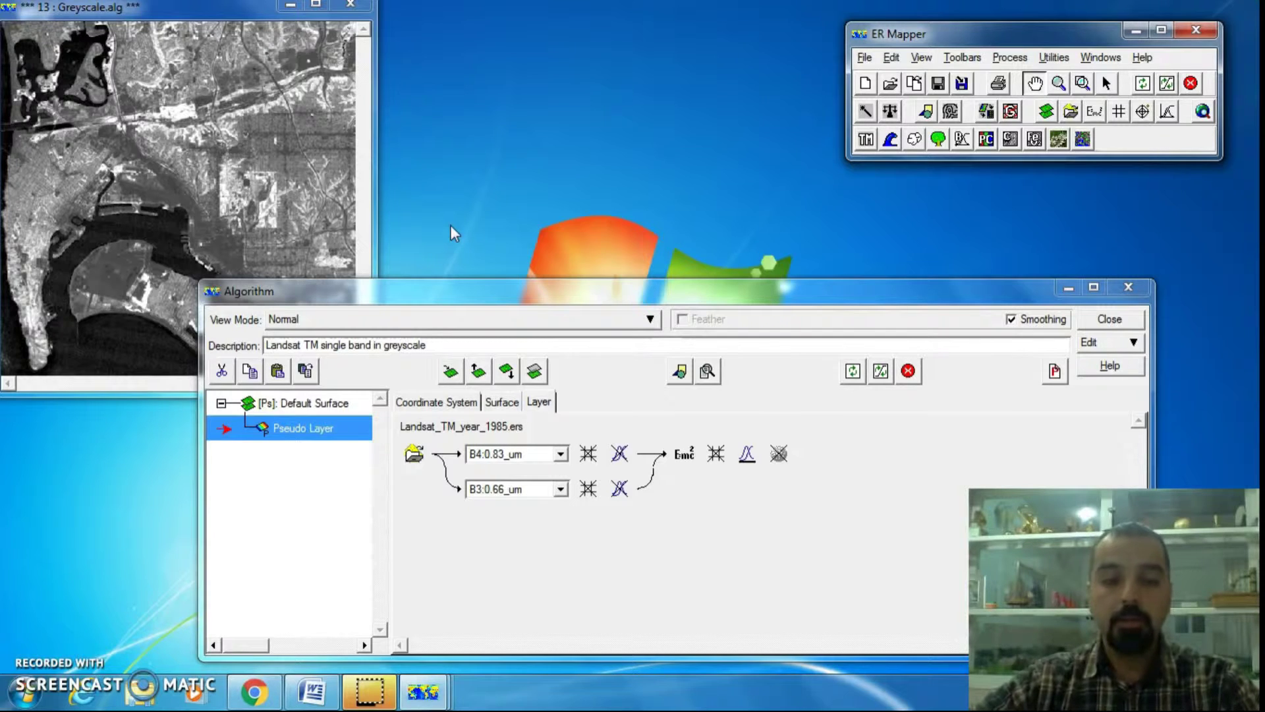
# Inspect the Greyscale.alg image's cell values with the Pointer and Cell Values Profile, and close the profile.
pyautogui.rightClick(263, 93)
pyautogui.click(370, 307)
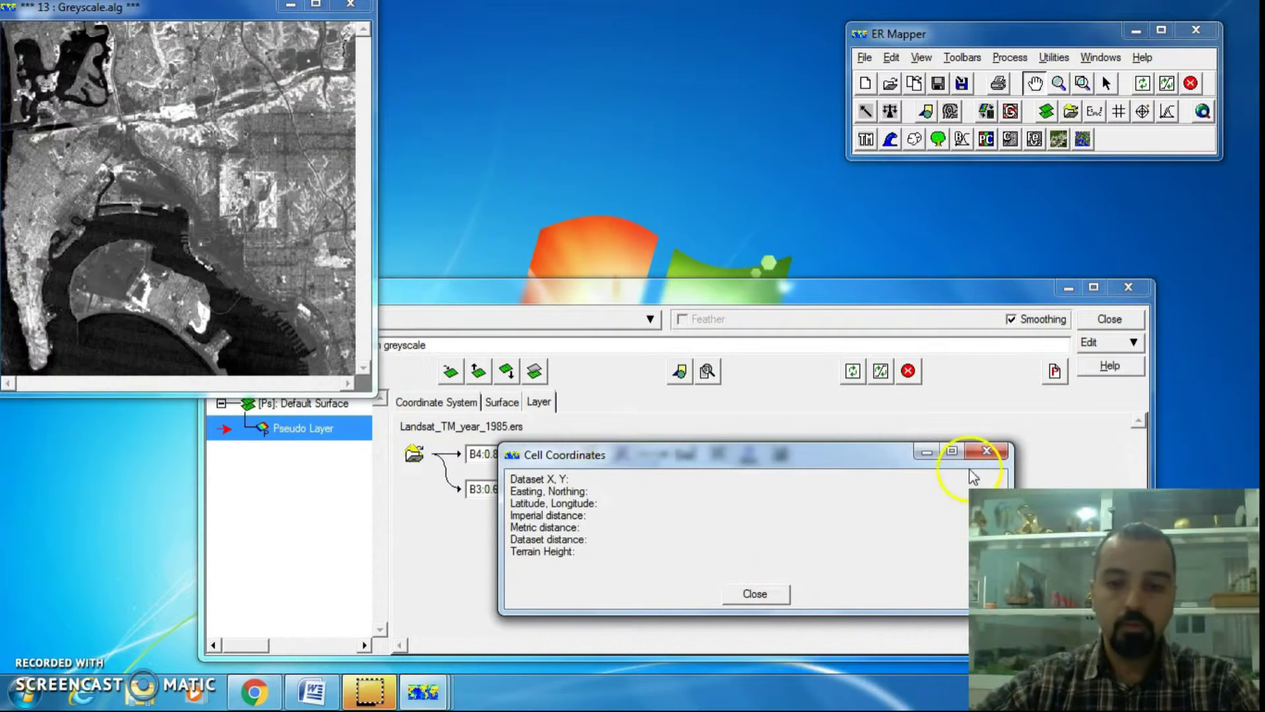
pyautogui.rightClick(135, 108)
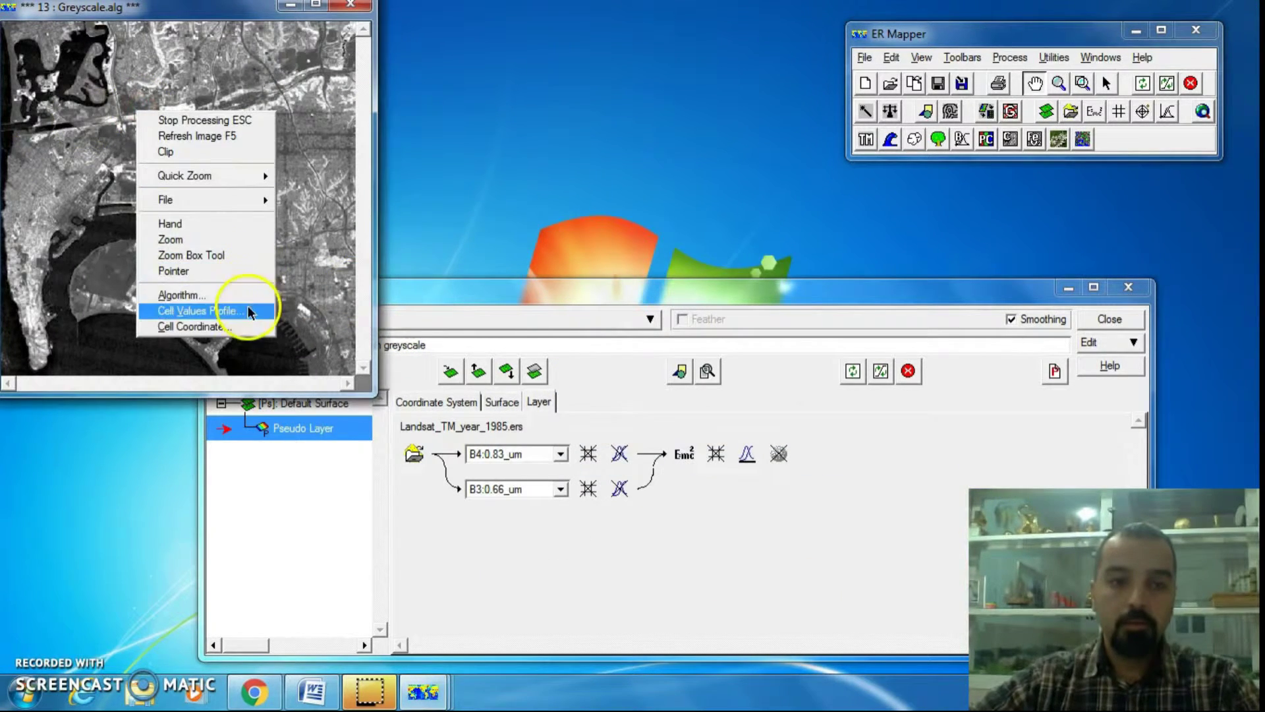
pyautogui.click(248, 307)
pyautogui.rightClick(188, 140)
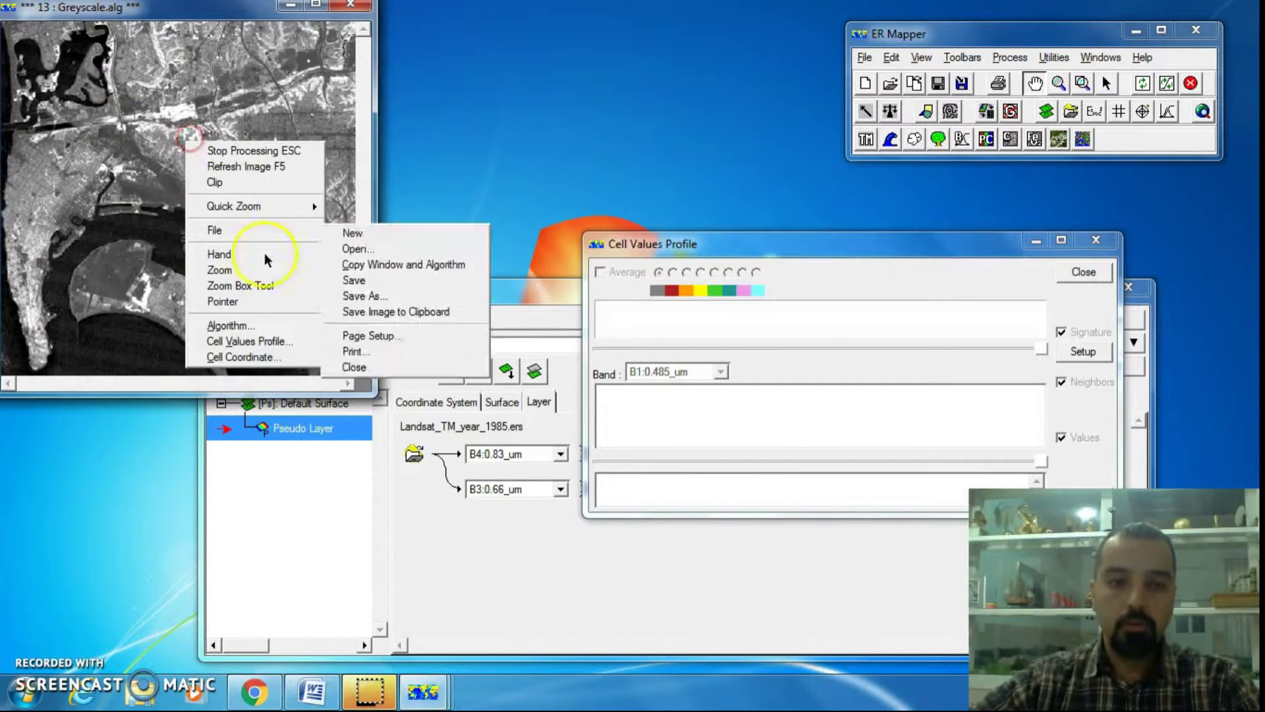
pyautogui.click(234, 301)
pyautogui.moveTo(219, 227)
pyautogui.mouseDown()
pyautogui.moveTo(236, 218)
pyautogui.moveTo(297, 249)
pyautogui.moveTo(260, 222)
pyautogui.moveTo(264, 192)
pyautogui.moveTo(253, 197)
pyautogui.mouseUp()
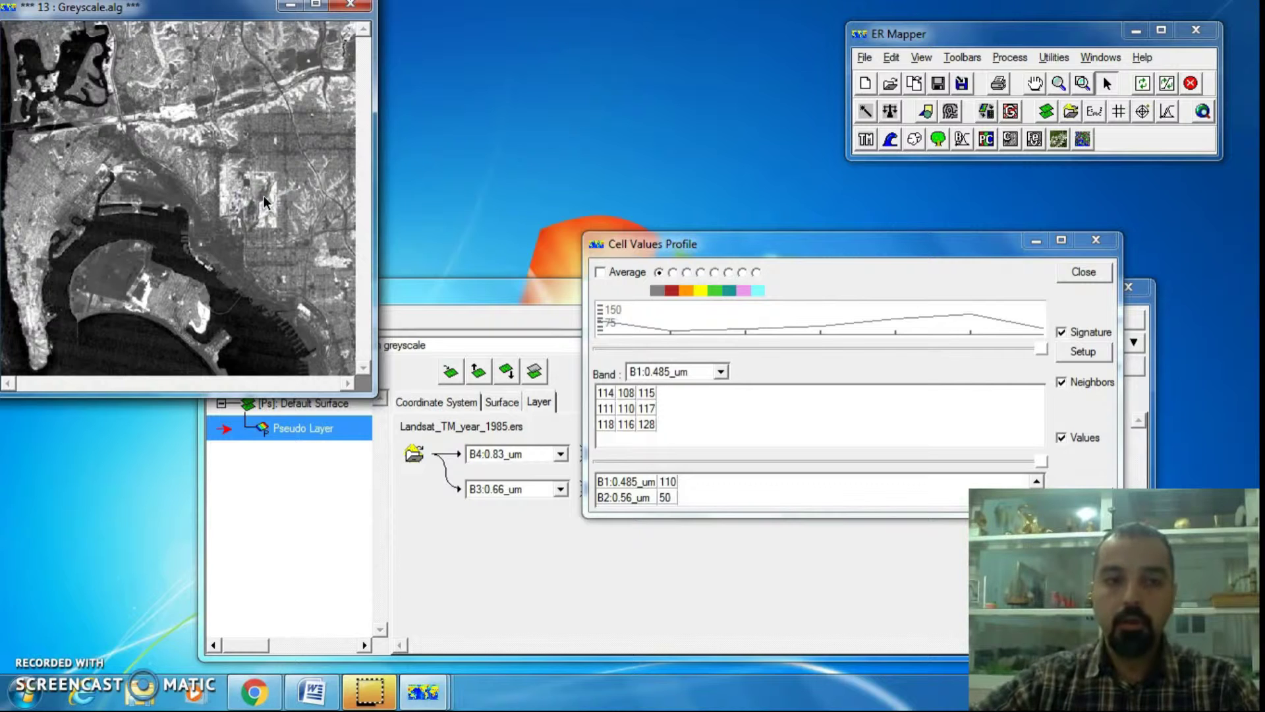
pyautogui.click(377, 205)
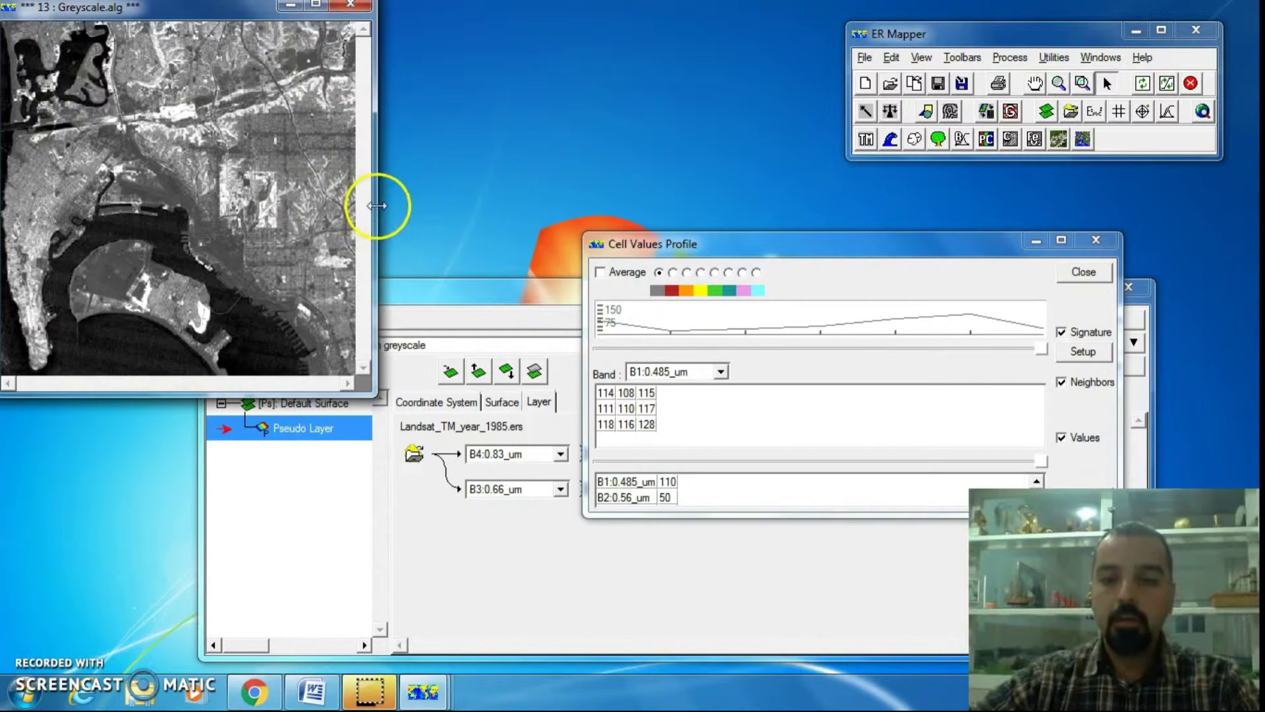
pyautogui.click(1084, 274)
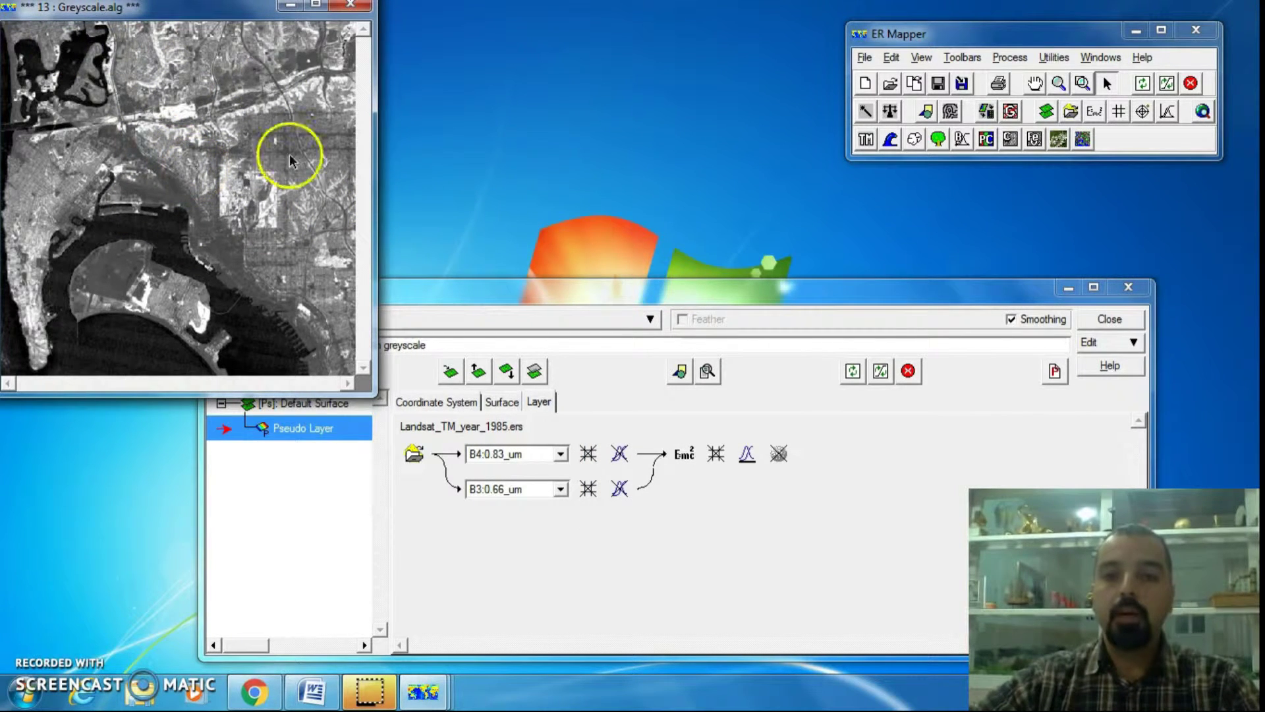
# Save the NDVI image as test_ndvi.ers in the Common folder, using the ER Mapper Raster Dataset (.ers) file type.
pyautogui.click(114, 14)
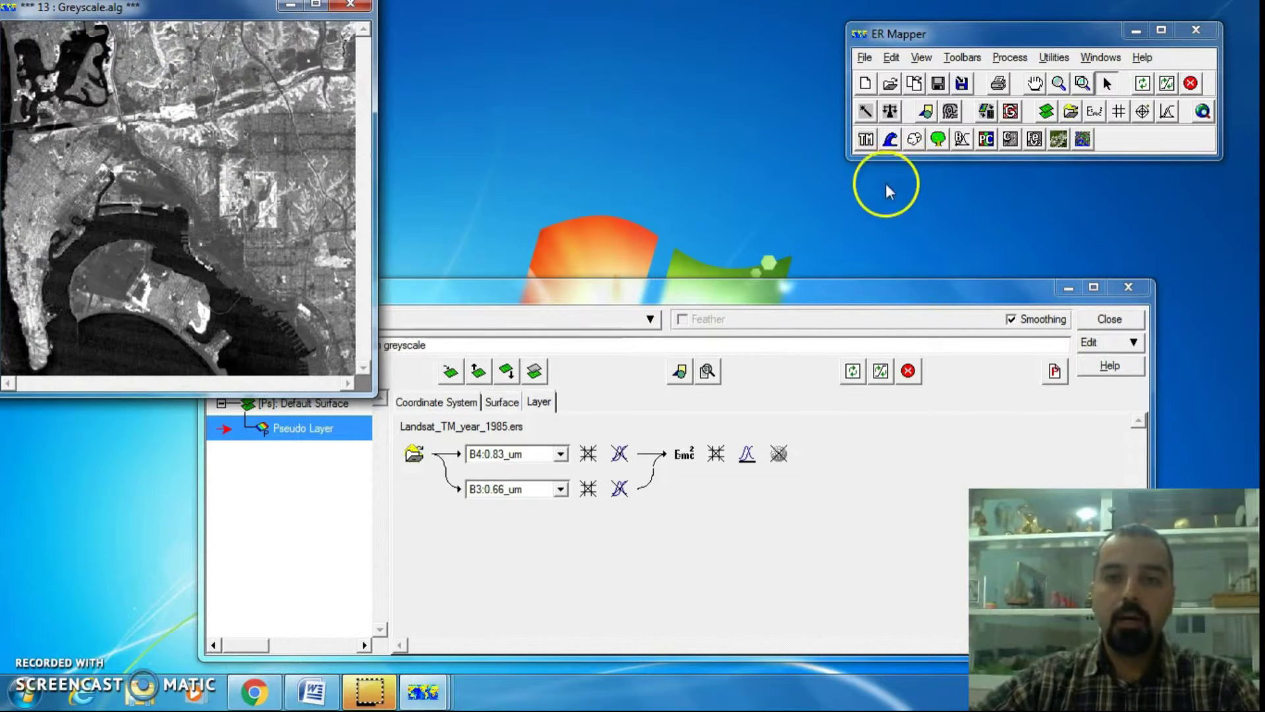
pyautogui.click(864, 58)
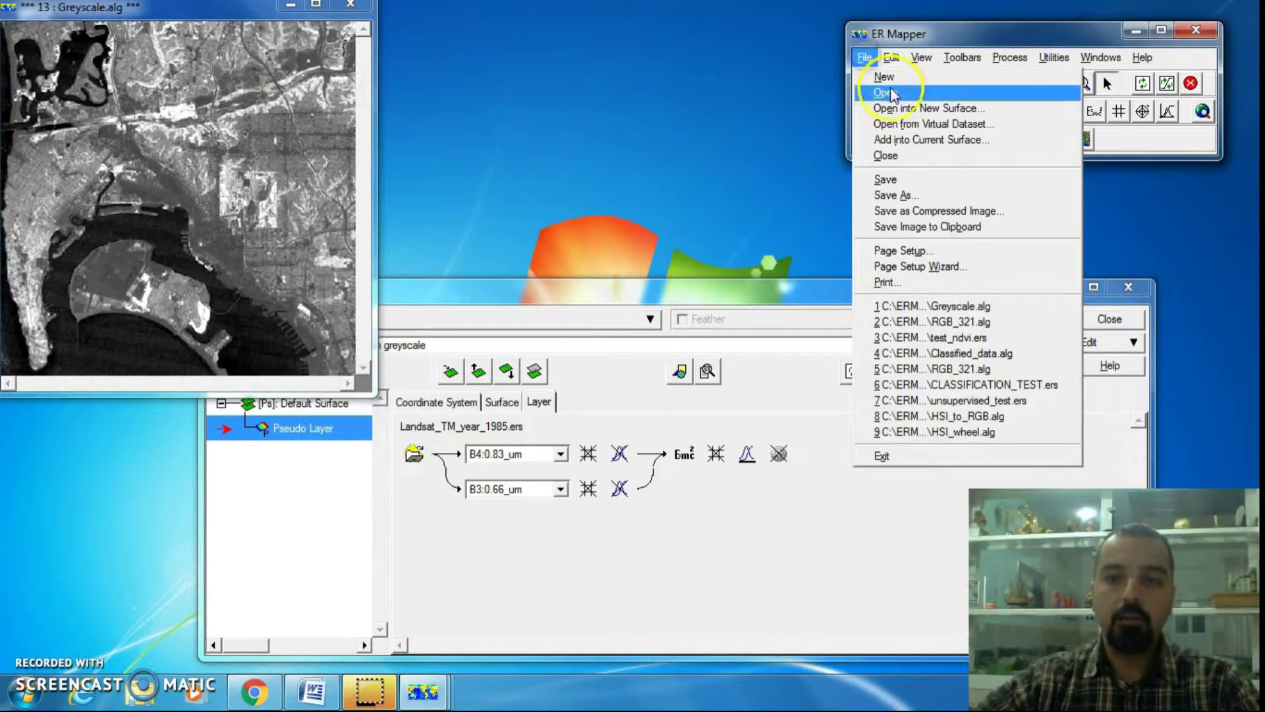
pyautogui.click(950, 194)
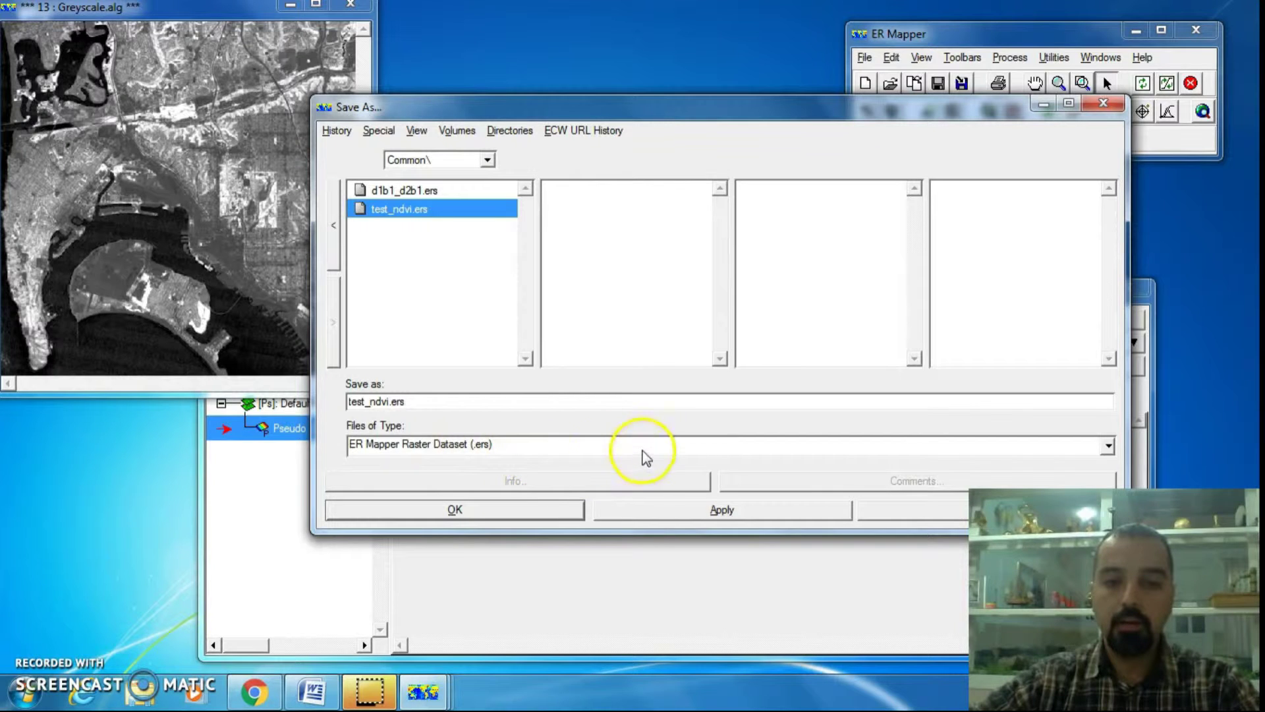
pyautogui.click(470, 517)
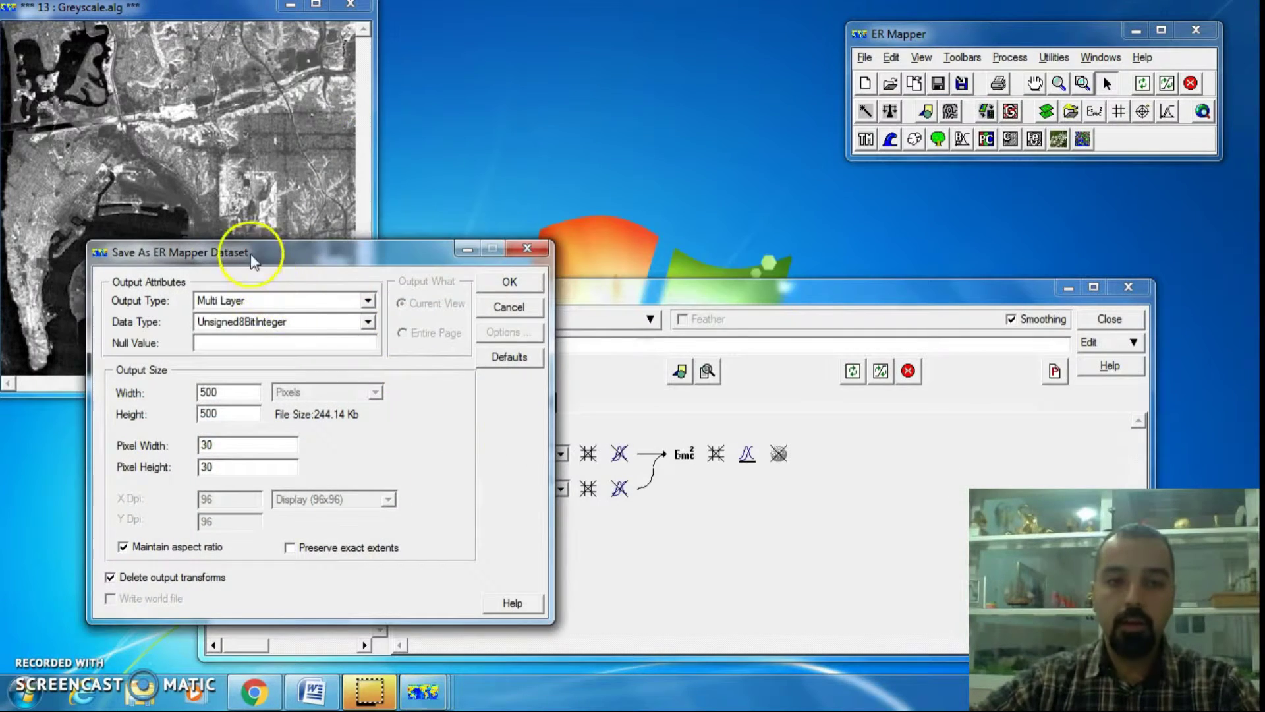
# Set the output data type to IEEE4ByteReal with Delete output transforms enabled, and overwrite the existing test_ndvi.ers dataset.
pyautogui.moveTo(253, 262); pyautogui.dragTo(605, 179)
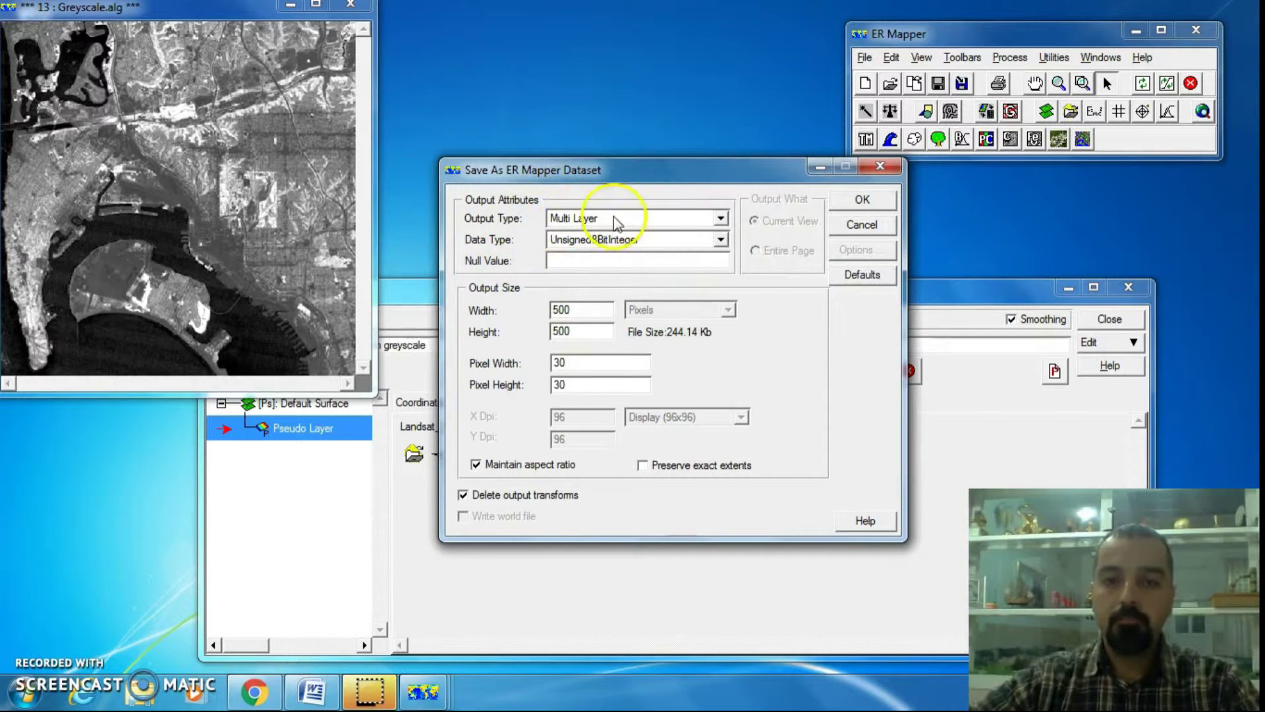
pyautogui.click(698, 243)
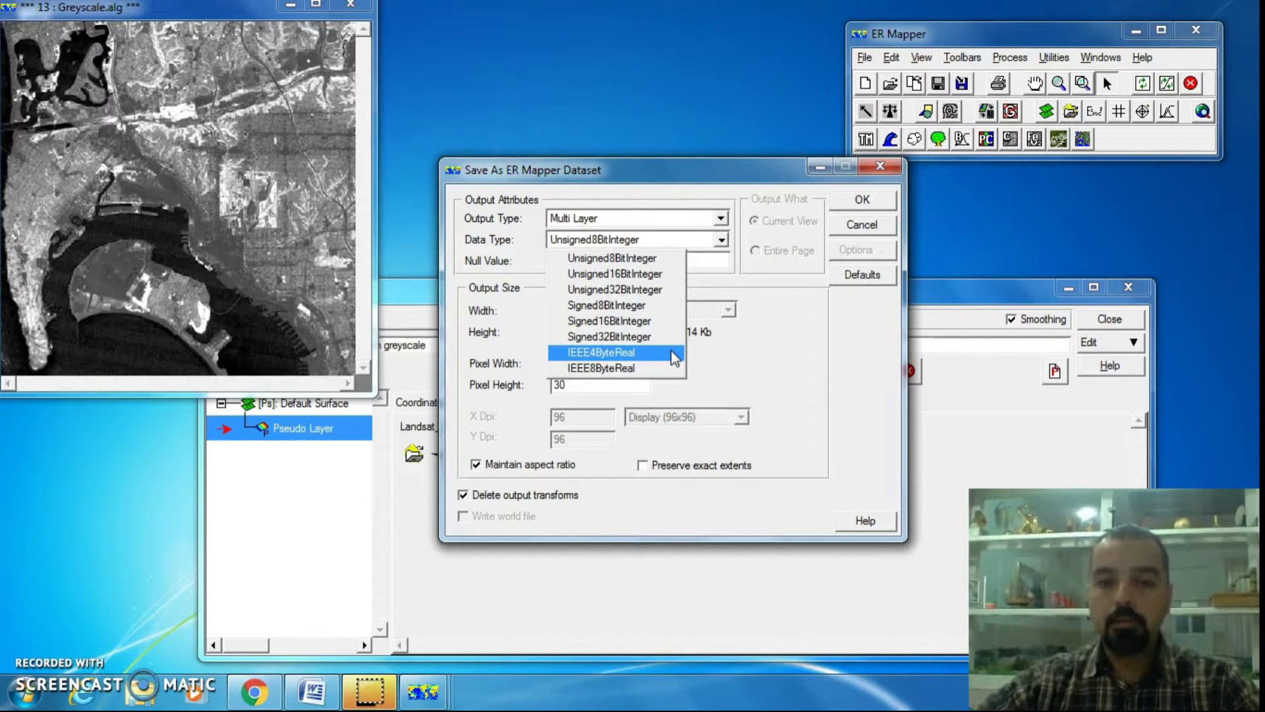
pyautogui.click(597, 359)
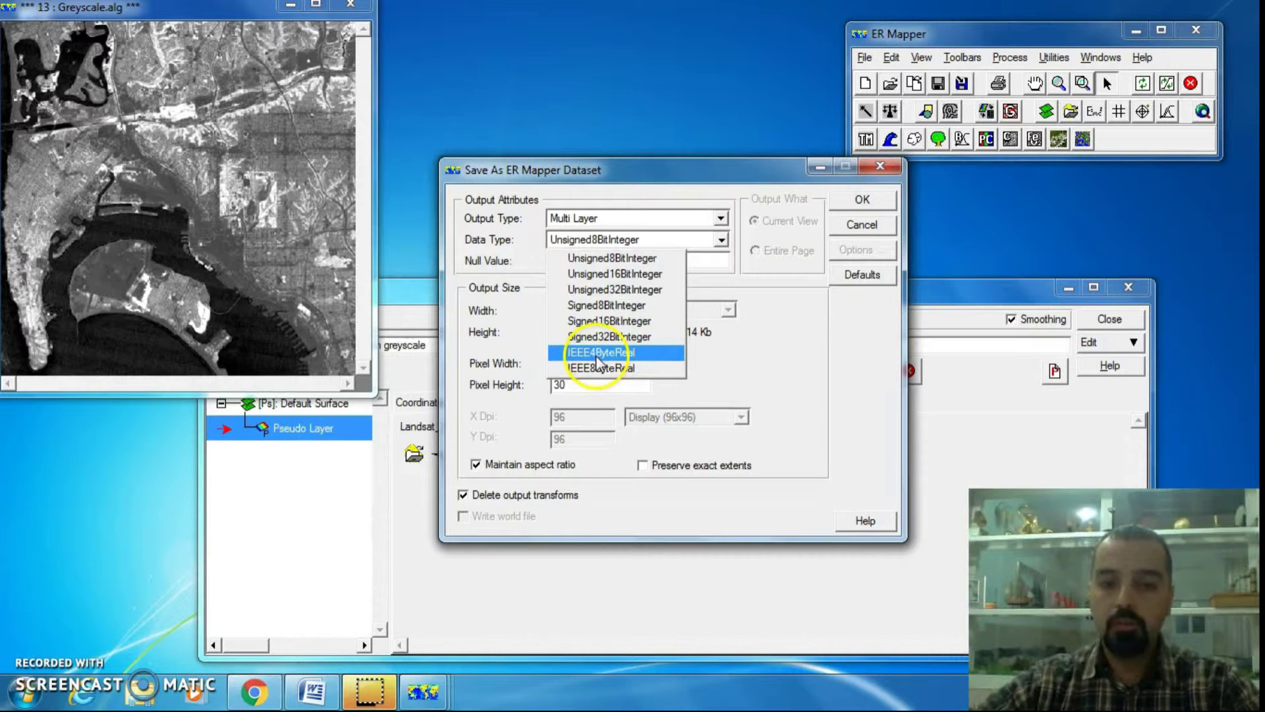
pyautogui.click(650, 360)
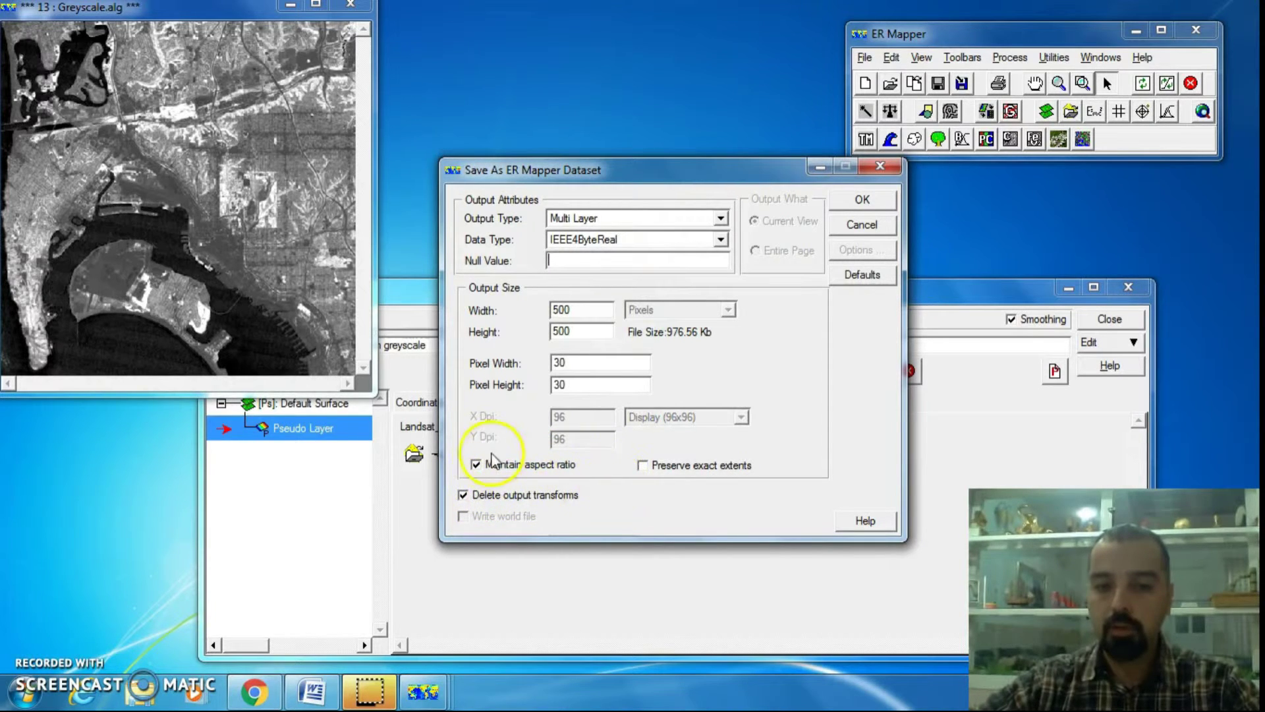
pyautogui.click(463, 495)
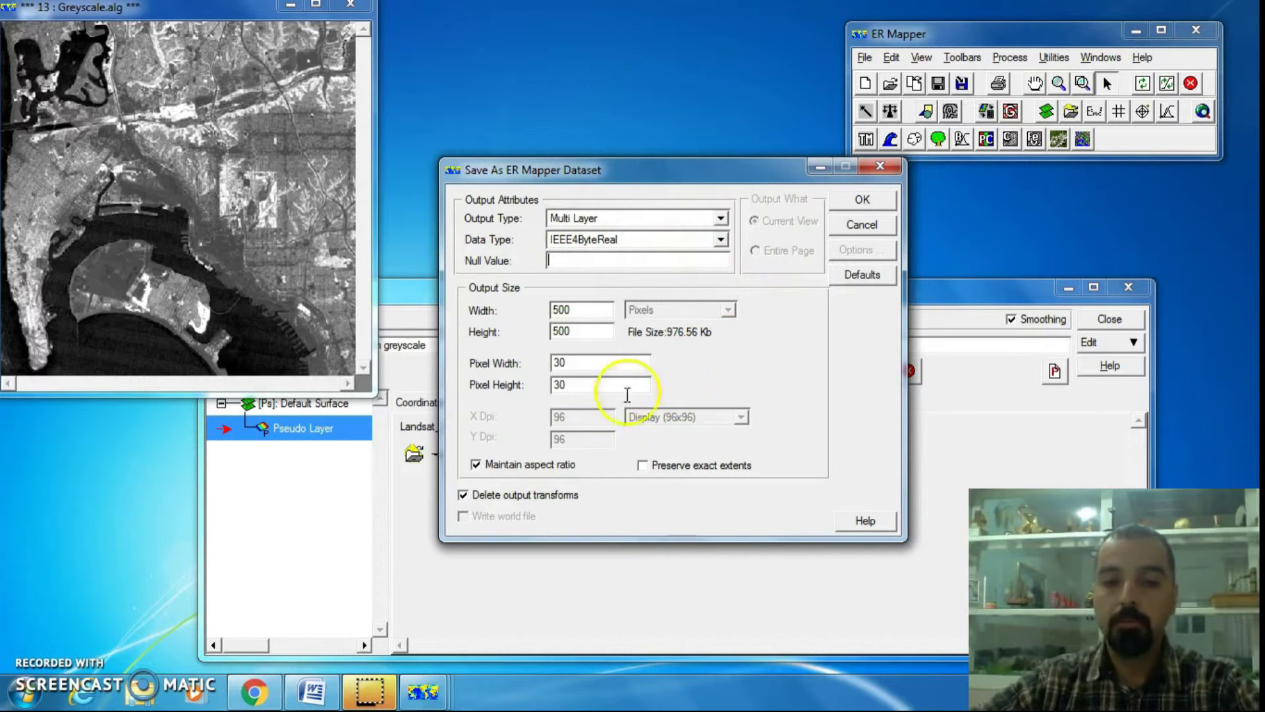
pyautogui.click(888, 198)
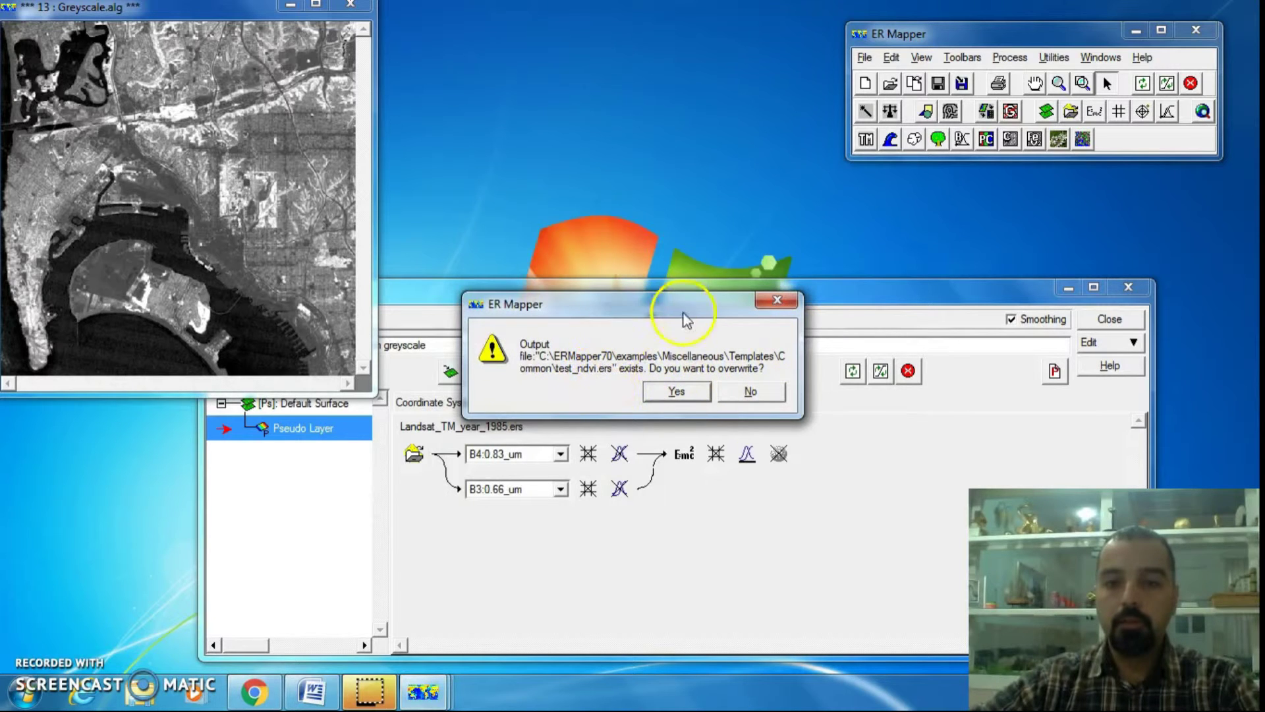
pyautogui.click(671, 393)
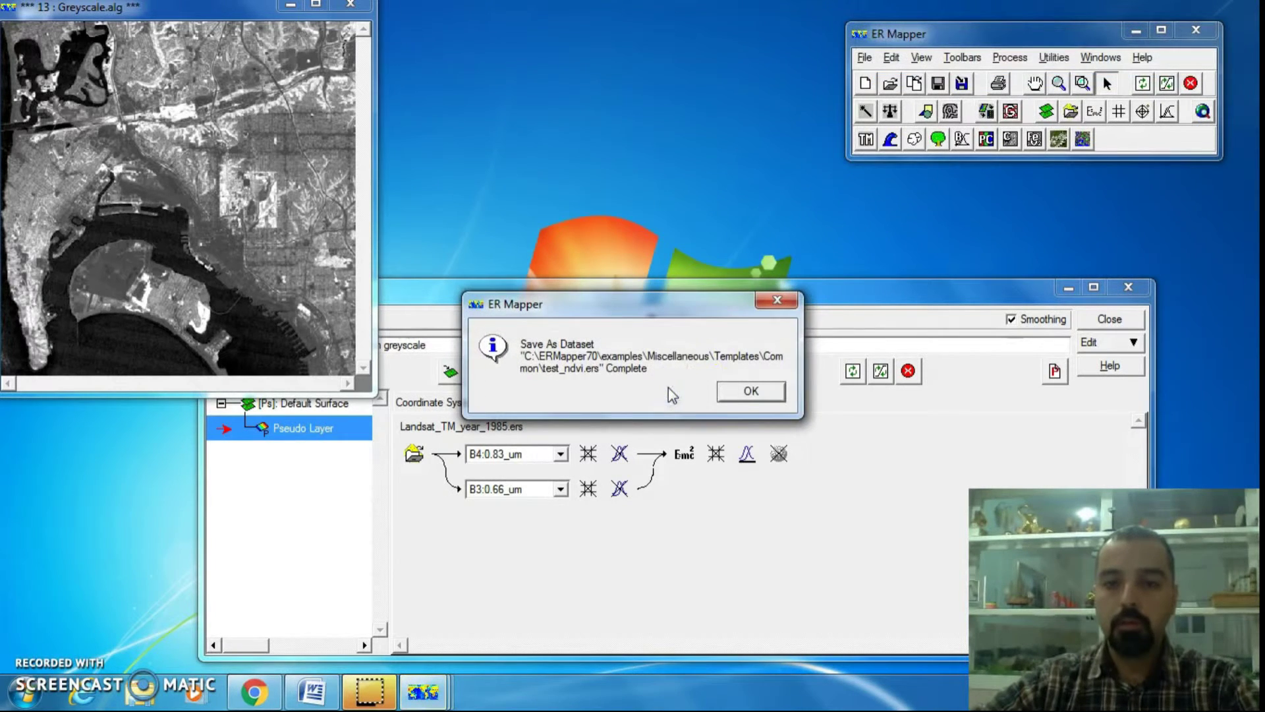
pyautogui.click(751, 396)
pyautogui.click(751, 394)
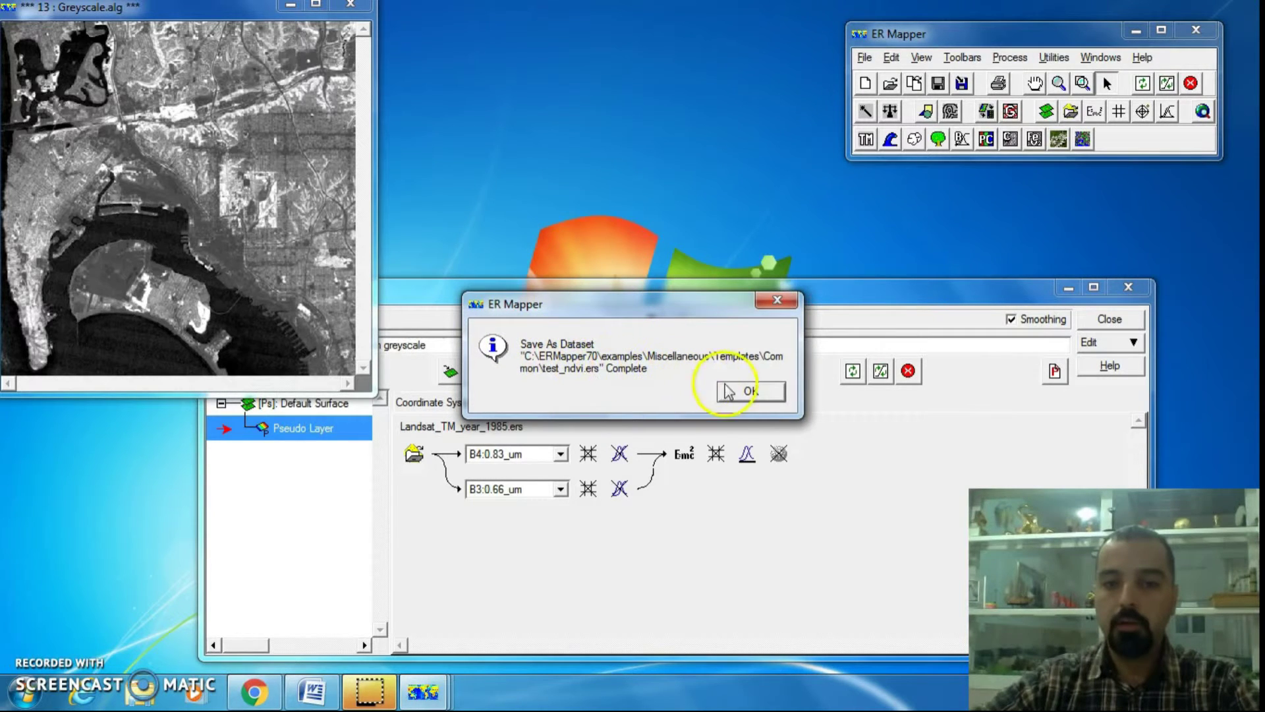
pyautogui.click(750, 391)
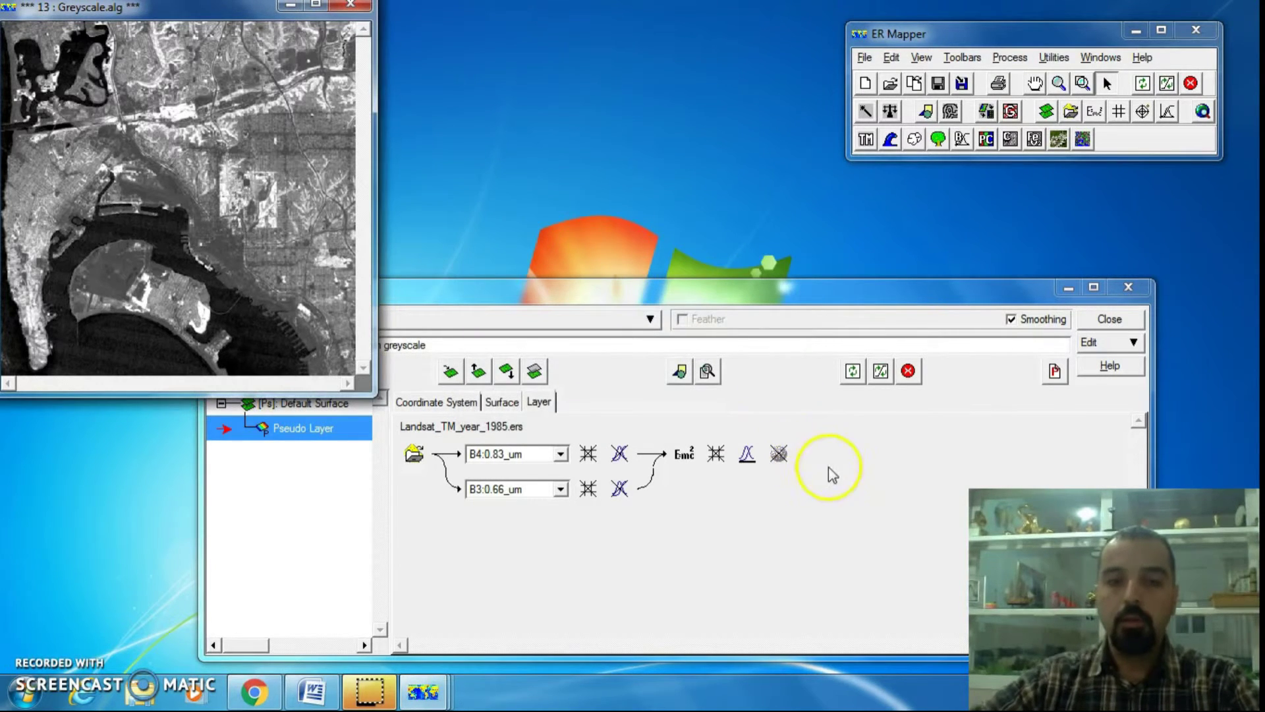
# Close the Greyscale.alg image and the Algorithm window, and create a new empty image window.
pyautogui.click(350, 5)
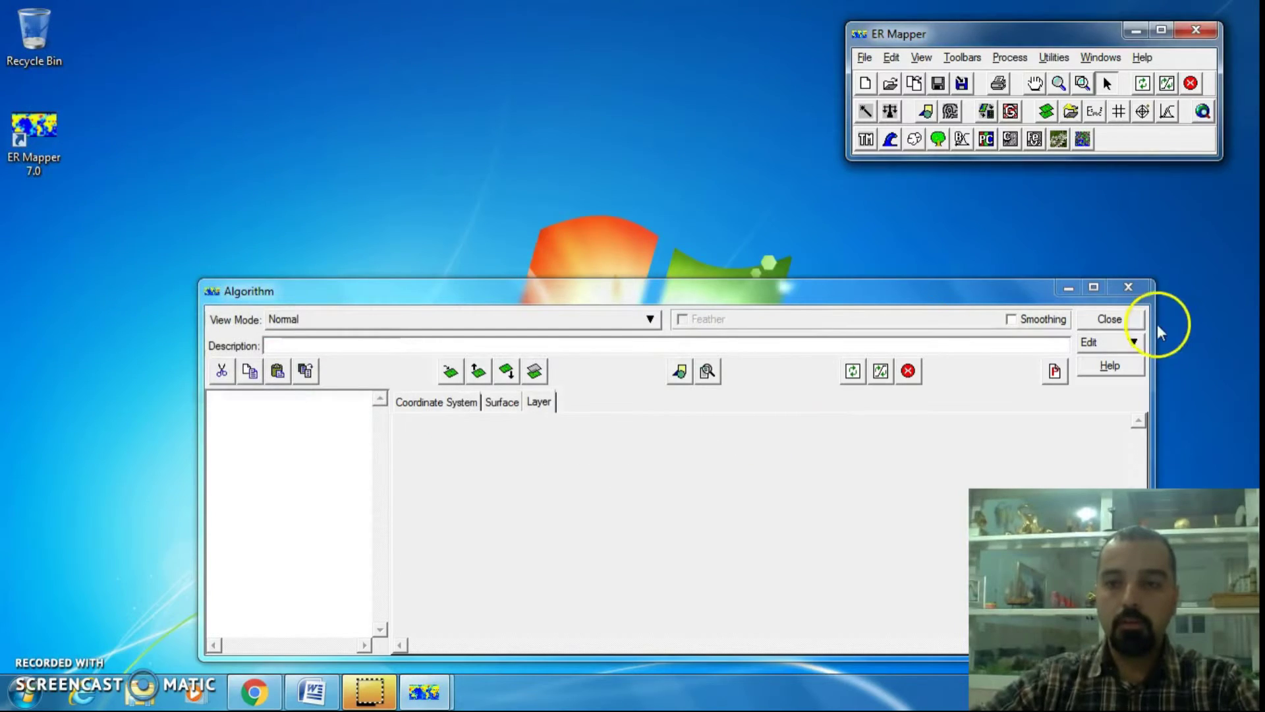
pyautogui.click(1124, 318)
pyautogui.click(866, 83)
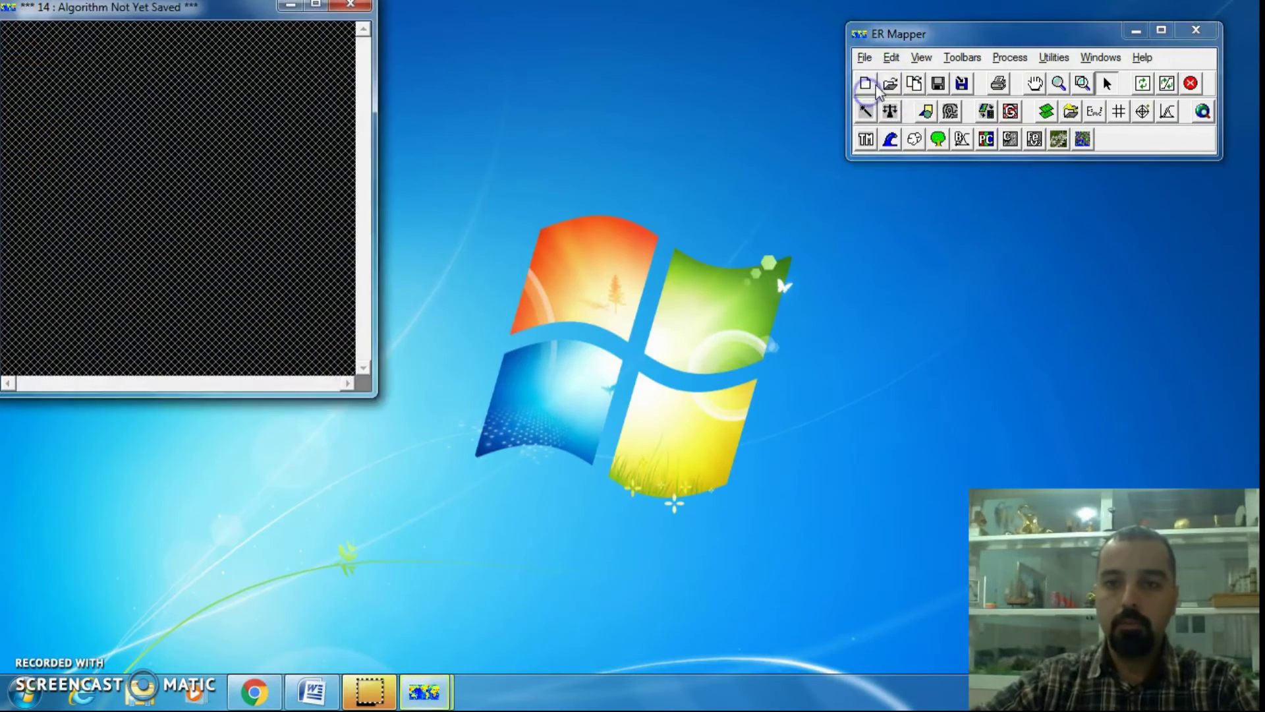
# Load test_ndvi.ers from examples\Miscellaneous\Templates\Common into the new image window.
pyautogui.click(889, 83)
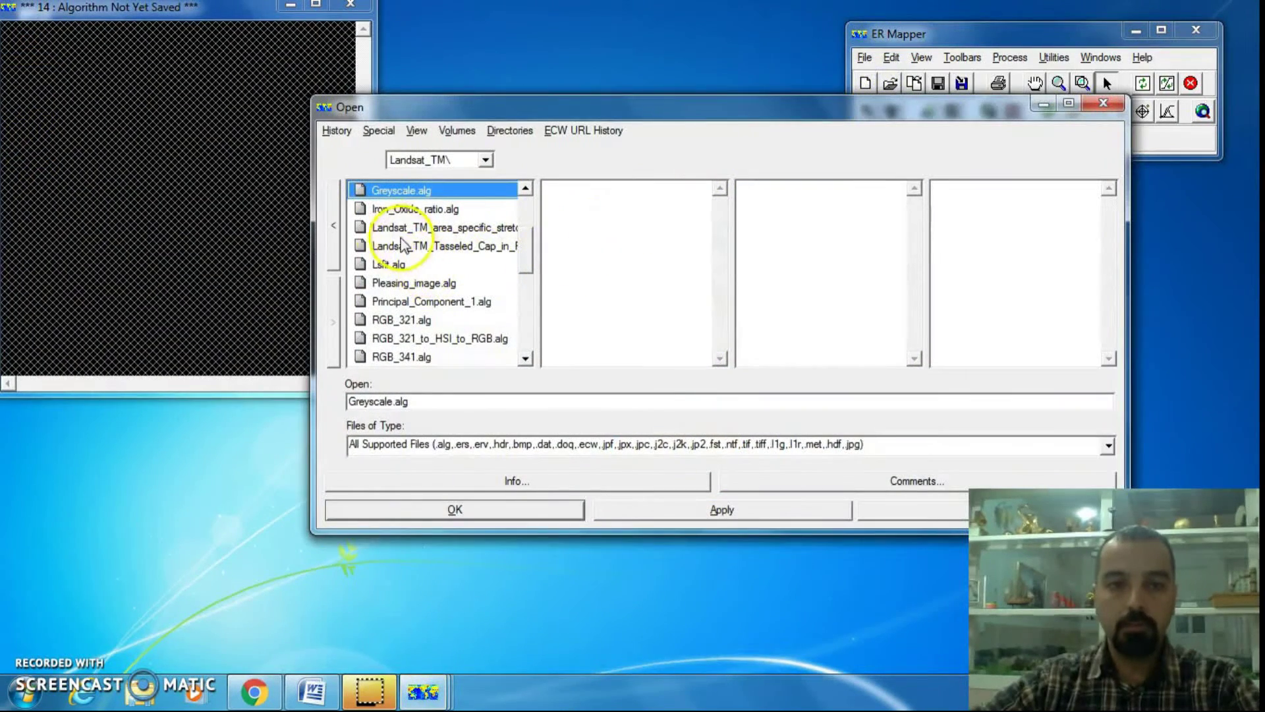
pyautogui.click(333, 226)
pyautogui.click(334, 225)
pyautogui.click(402, 246)
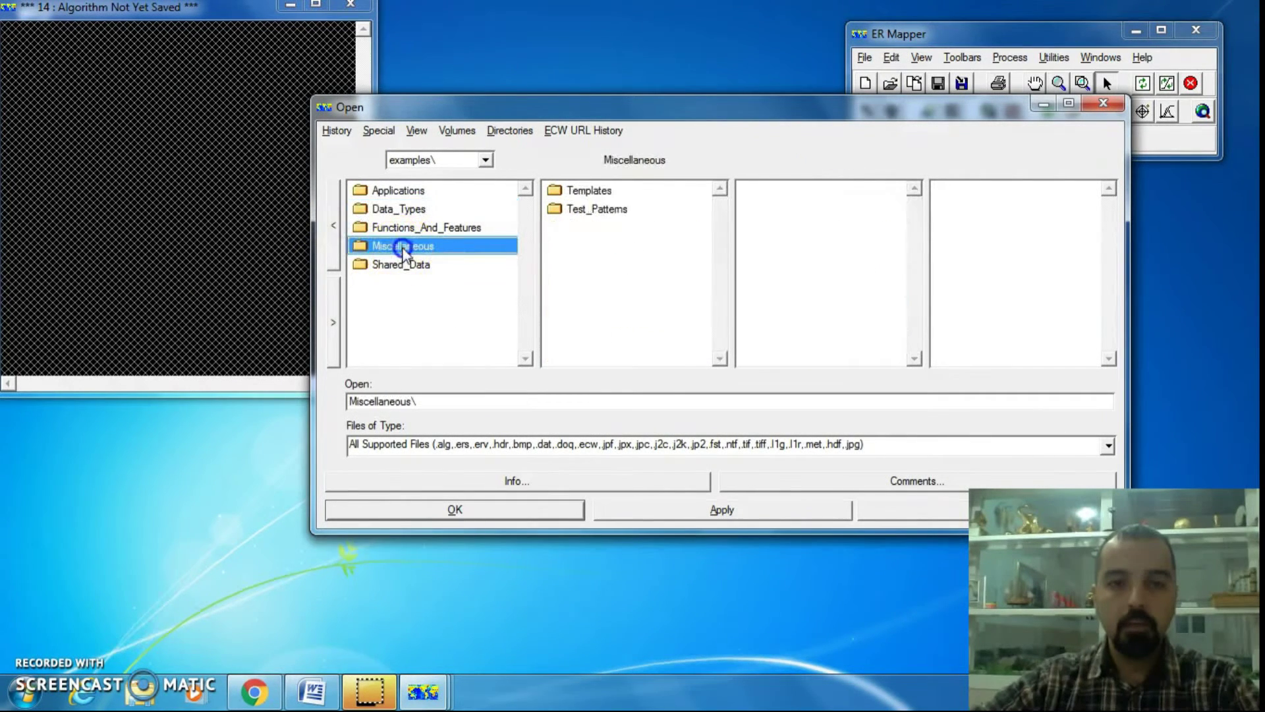
pyautogui.doubleClick(596, 190)
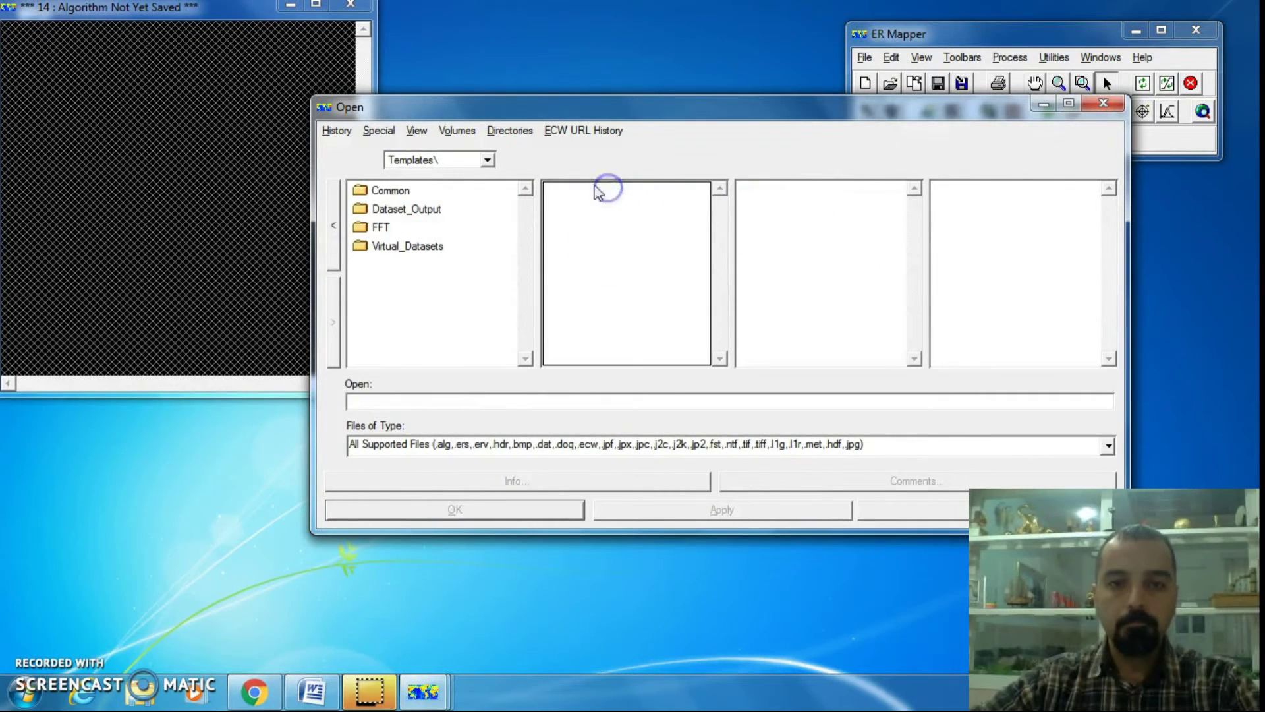
pyautogui.click(393, 205)
pyautogui.click(391, 191)
pyautogui.moveTo(725, 269); pyautogui.dragTo(715, 356)
pyautogui.click(595, 359)
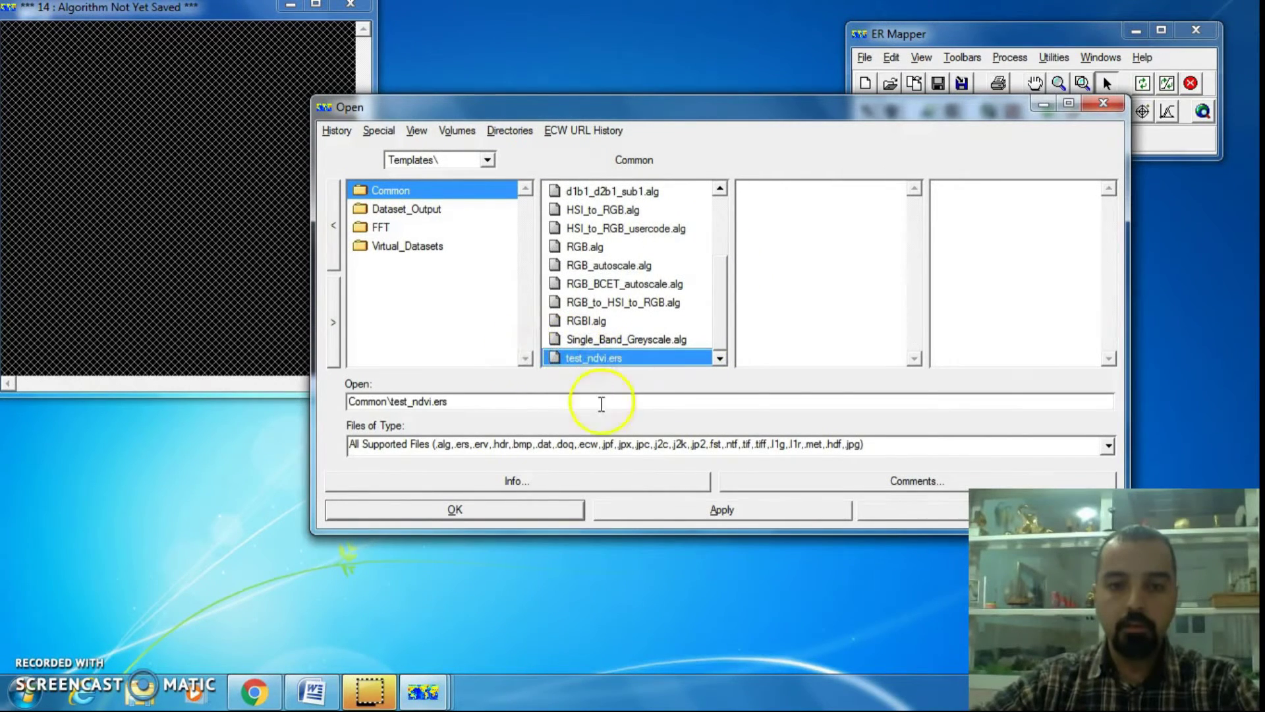
pyautogui.click(494, 512)
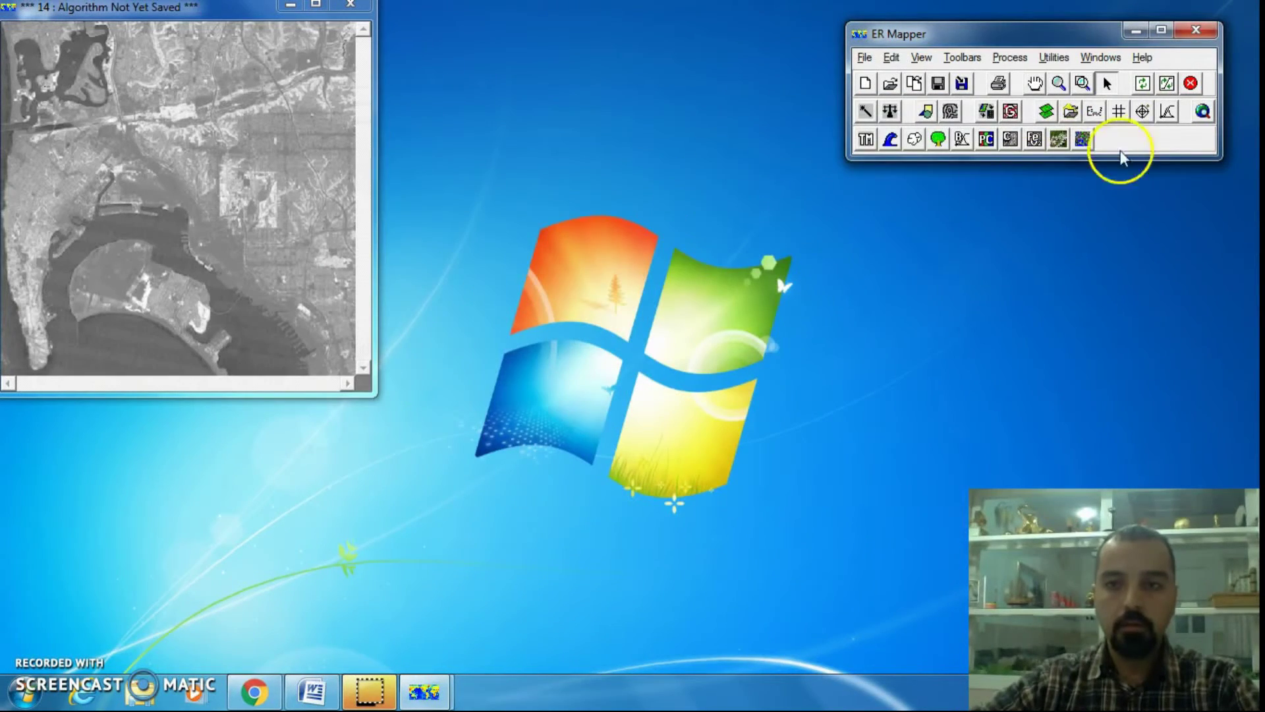
# Set the transform limits of the loaded NDVI image to its actual input limits and apply an autoclip contrast stretch.
pyautogui.click(1167, 112)
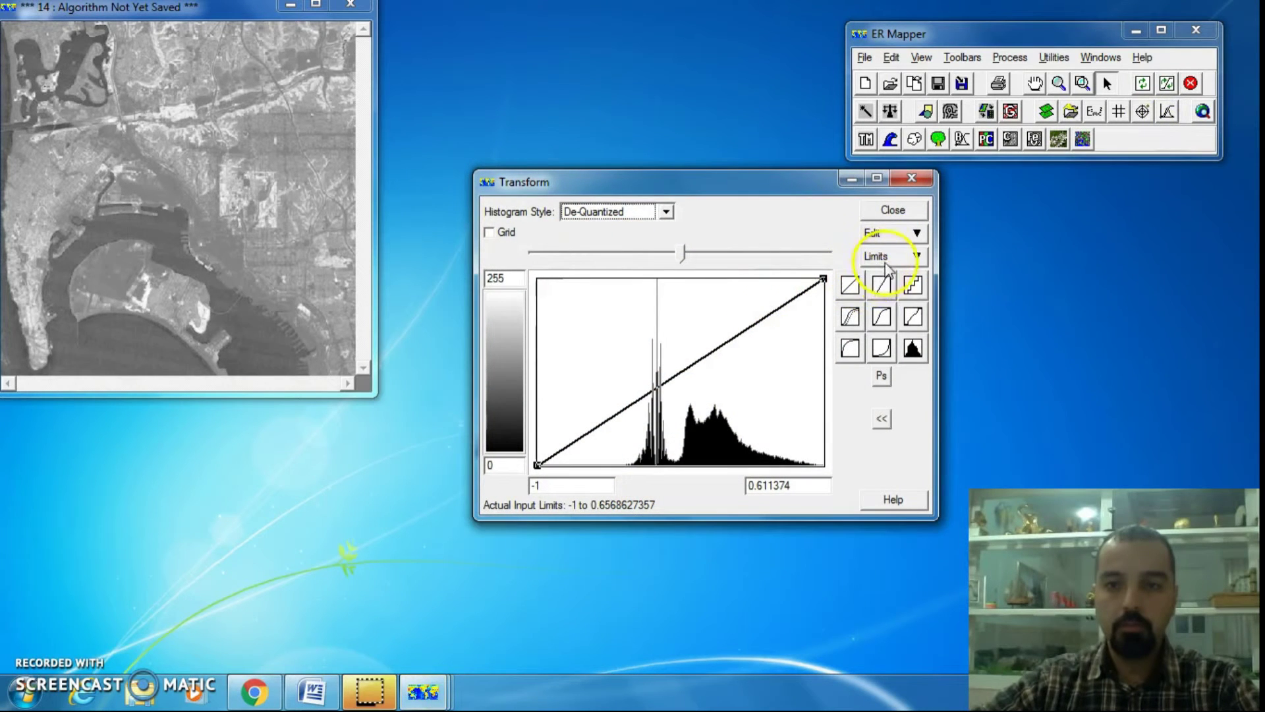
pyautogui.click(888, 257)
pyautogui.click(896, 276)
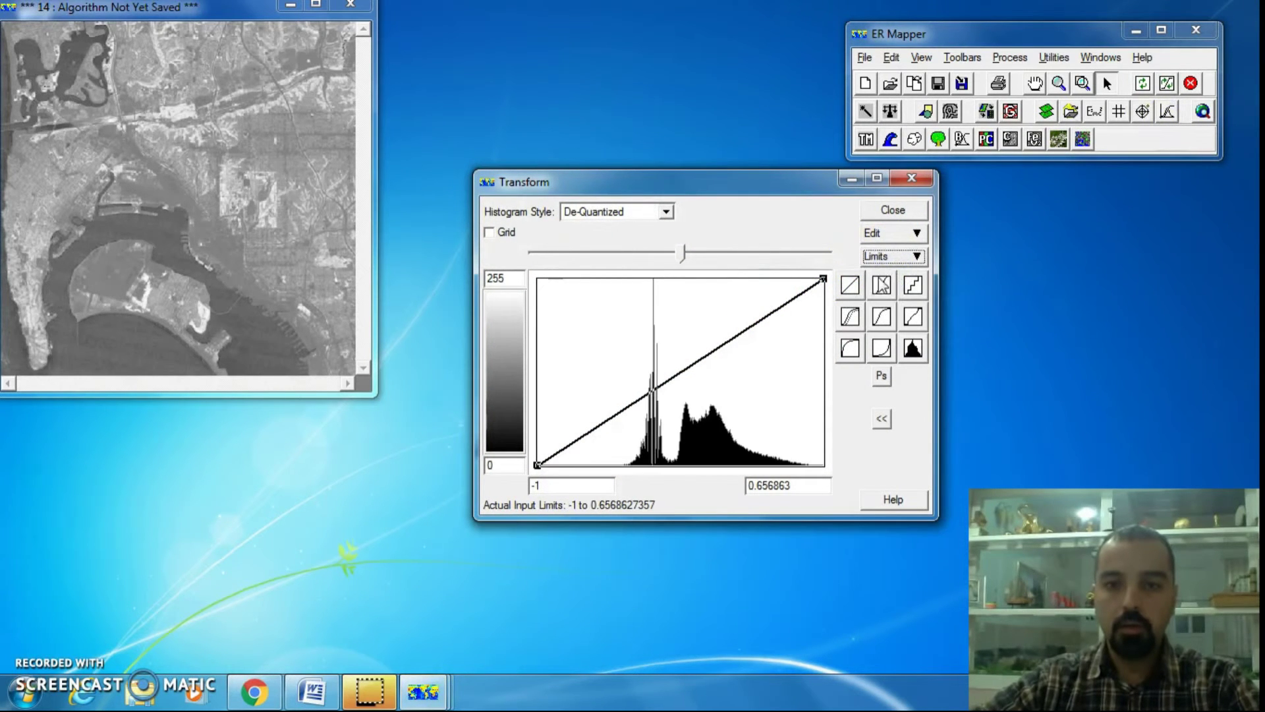
pyautogui.click(880, 284)
pyautogui.click(908, 208)
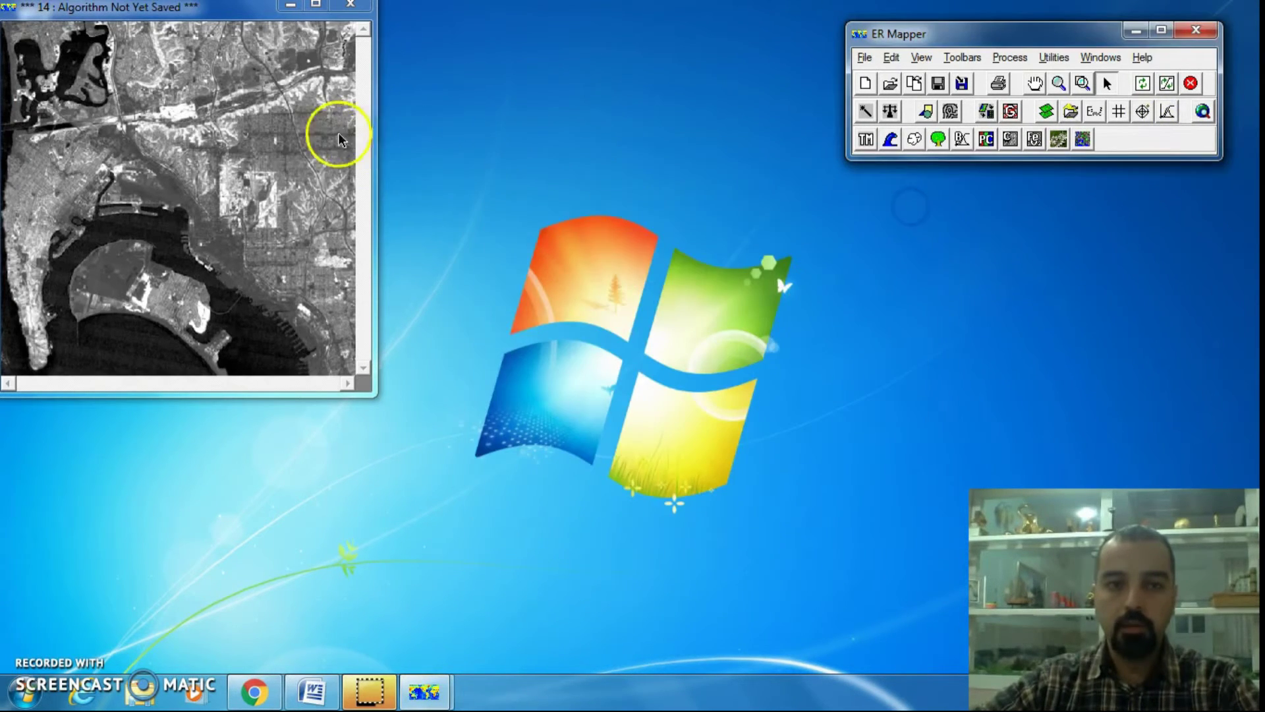
# Inspect the NDVI pixel values at several bright and dark spots of the image with Cell Values Profile.
pyautogui.rightClick(305, 127)
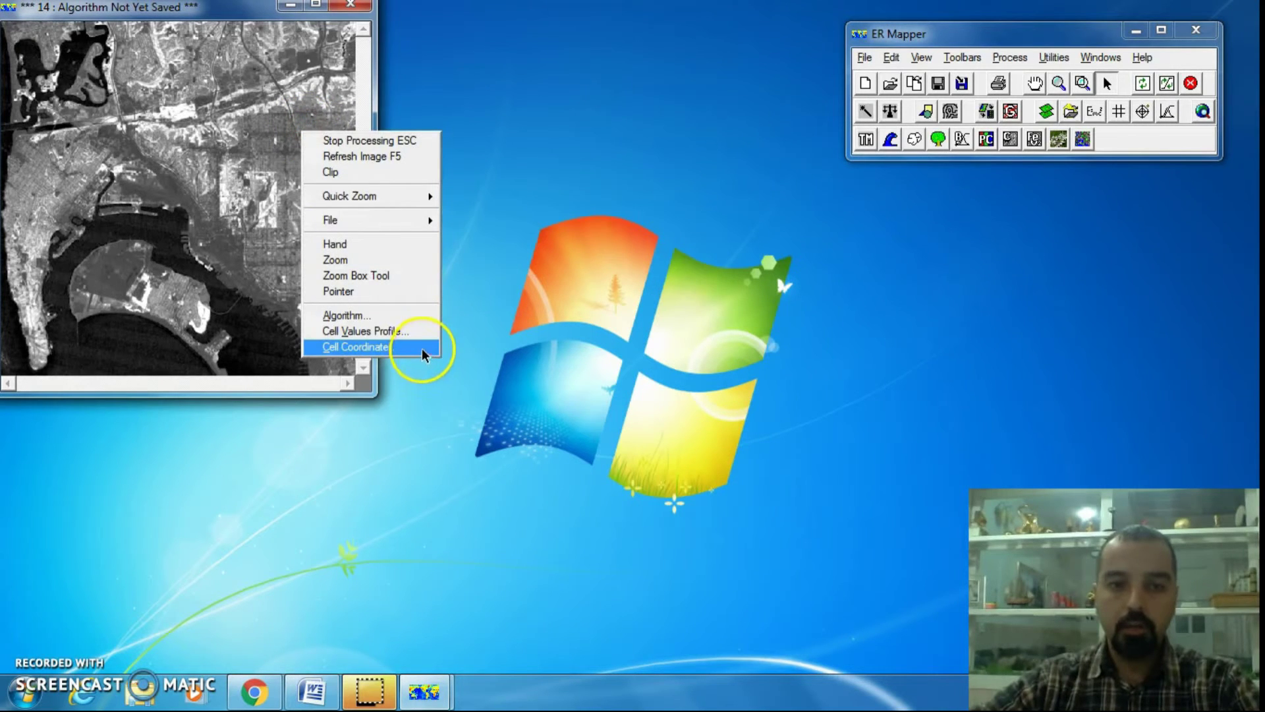
pyautogui.click(410, 331)
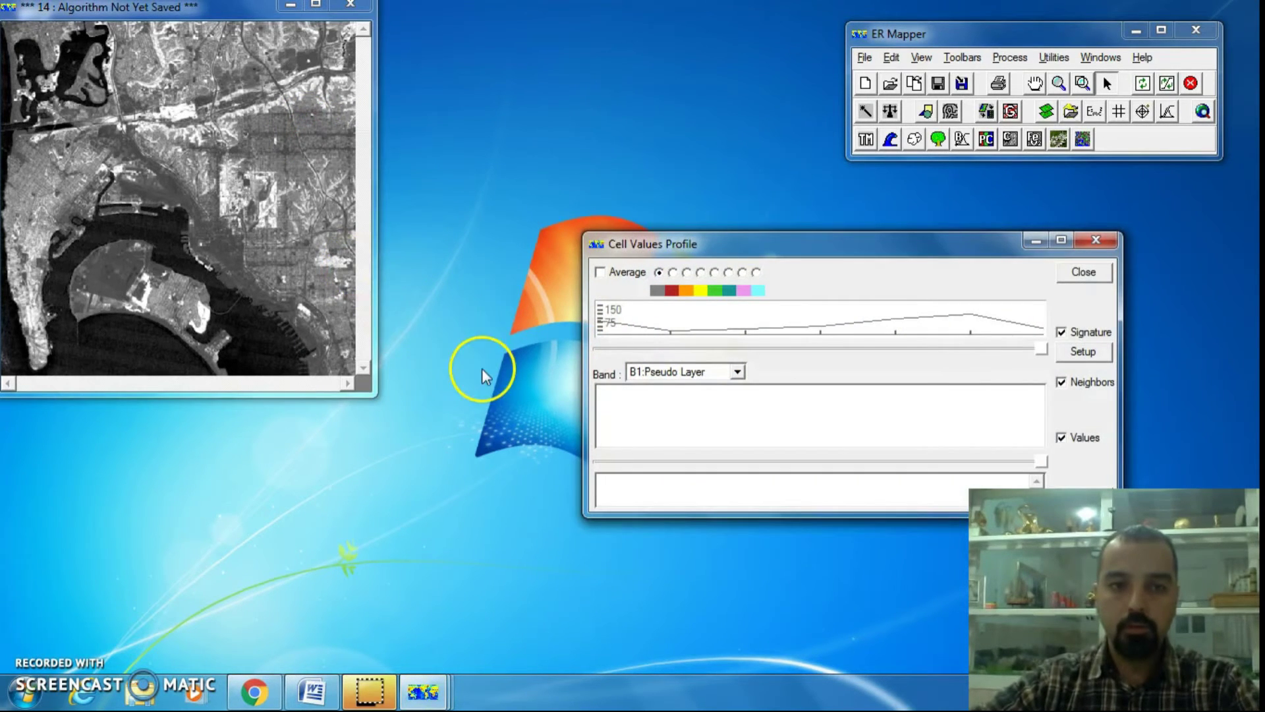
pyautogui.click(283, 199)
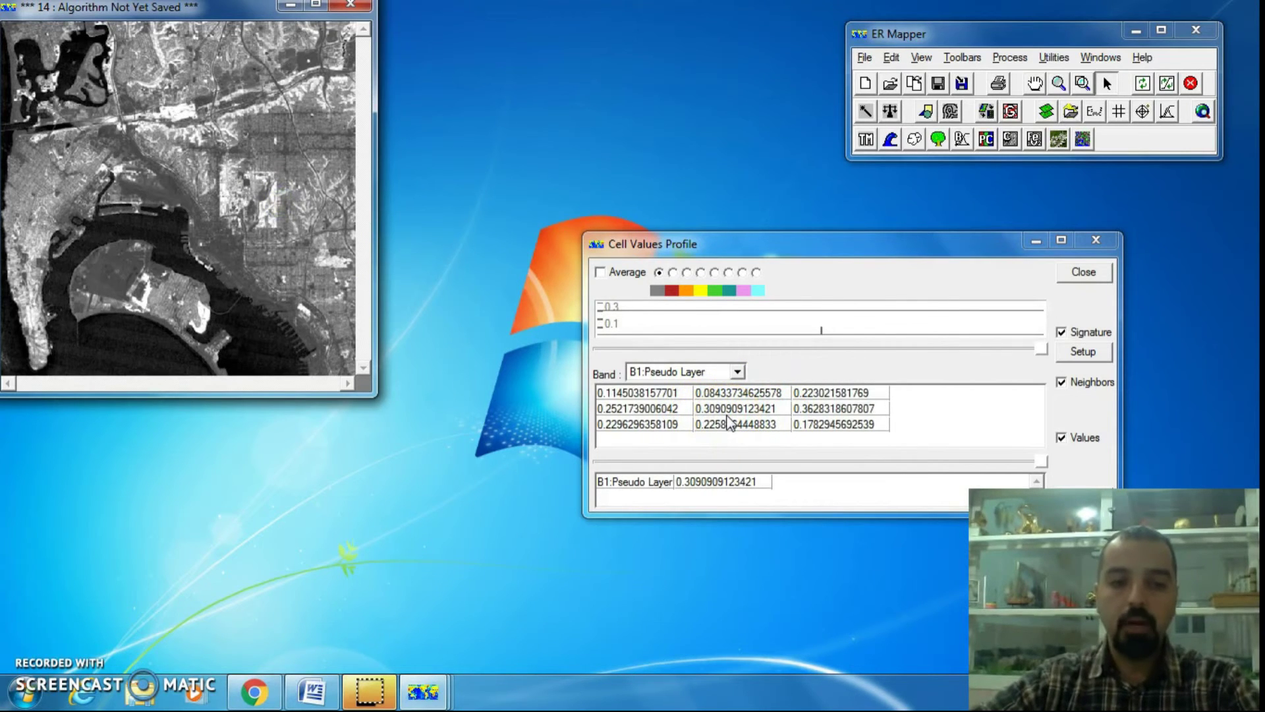
pyautogui.moveTo(108, 214)
pyautogui.mouseDown()
pyautogui.moveTo(102, 198)
pyautogui.moveTo(122, 195)
pyautogui.mouseUp()
pyautogui.moveTo(270, 205)
pyautogui.mouseDown()
pyautogui.moveTo(268, 226)
pyautogui.moveTo(248, 224)
pyautogui.mouseUp()
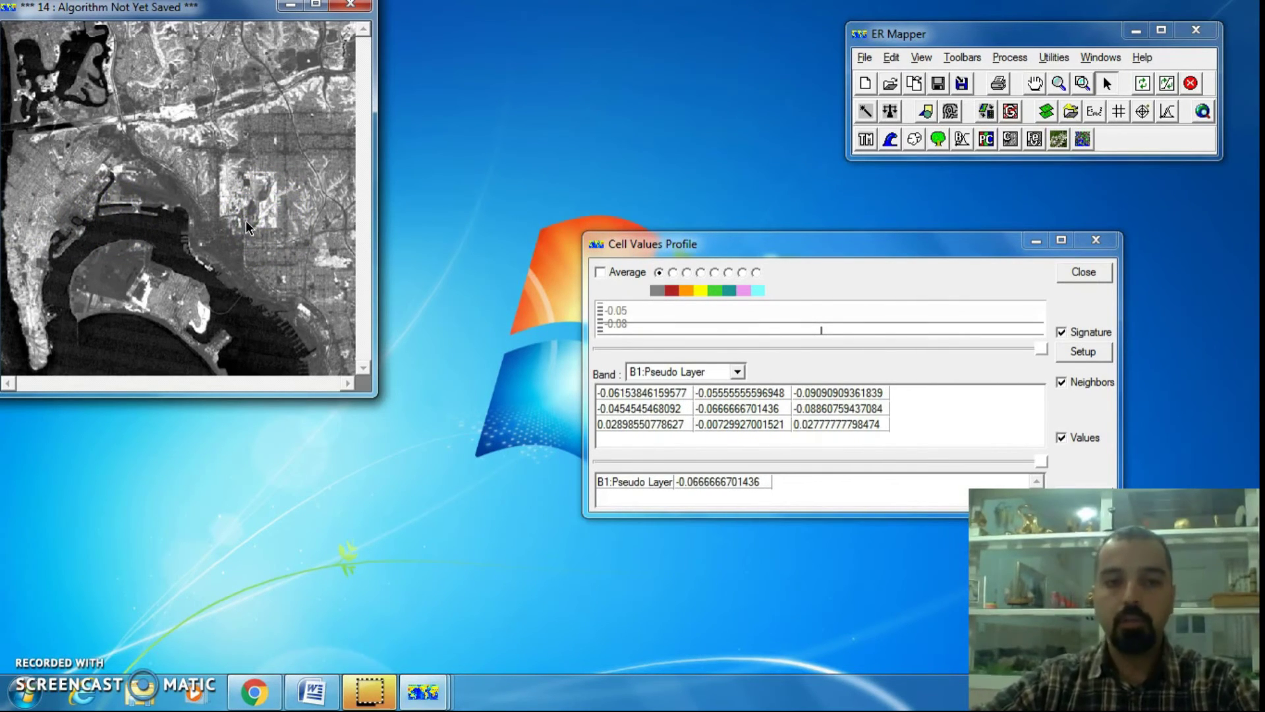
pyautogui.moveTo(246, 220); pyautogui.dragTo(241, 206)
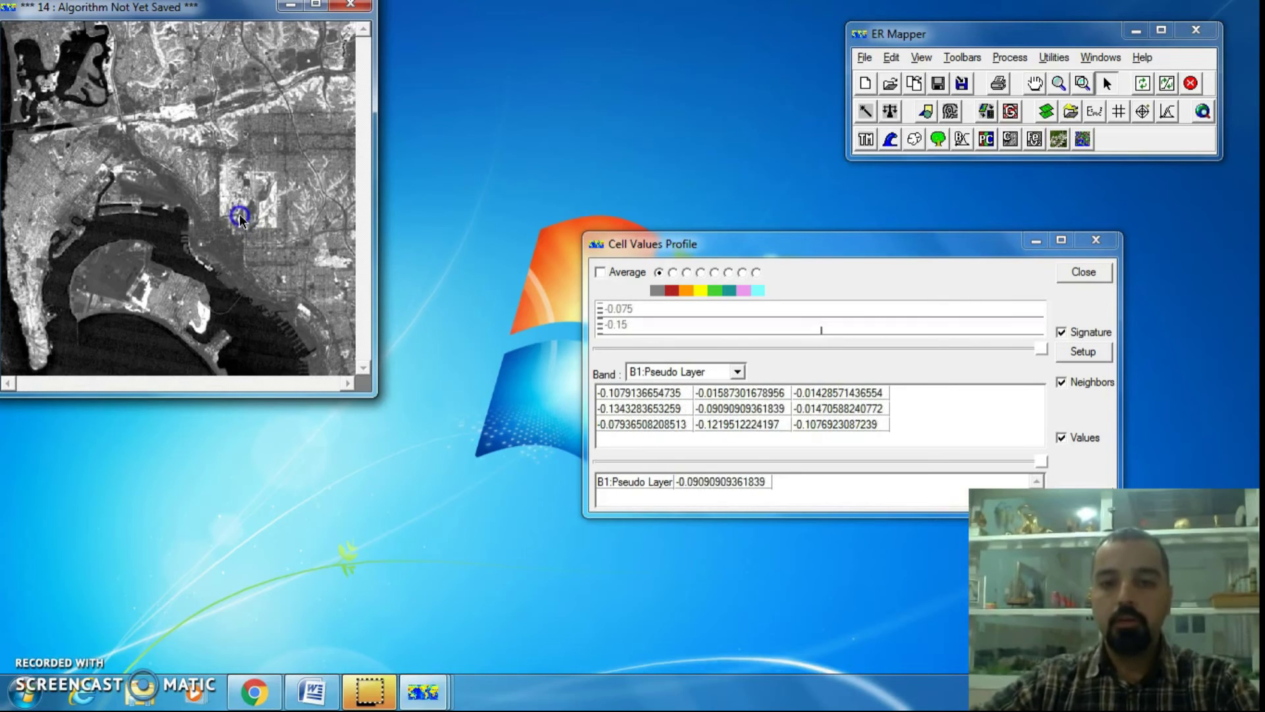
pyautogui.click(282, 237)
pyautogui.click(798, 280)
pyautogui.moveTo(749, 243); pyautogui.dragTo(665, 214)
pyautogui.click(989, 249)
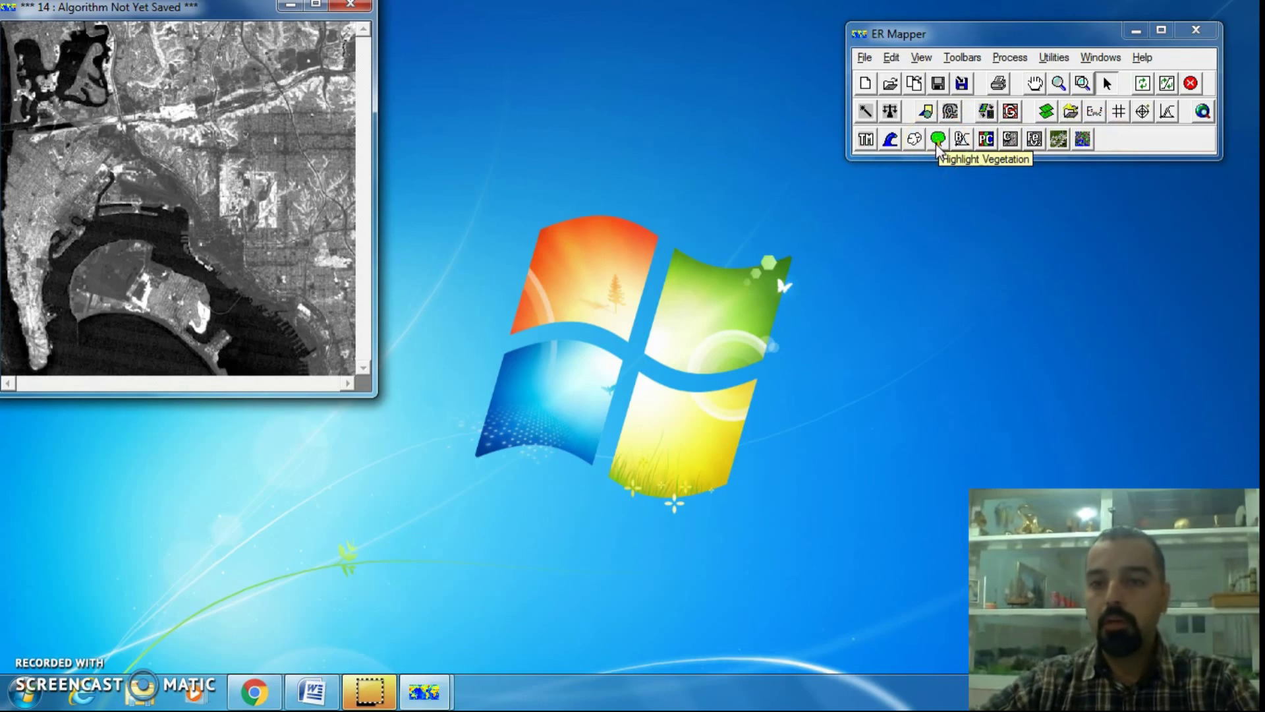
# Check the formula applied to the reloaded NDVI image in the Formula Editor, leaving it unedited.
pyautogui.click(1096, 110)
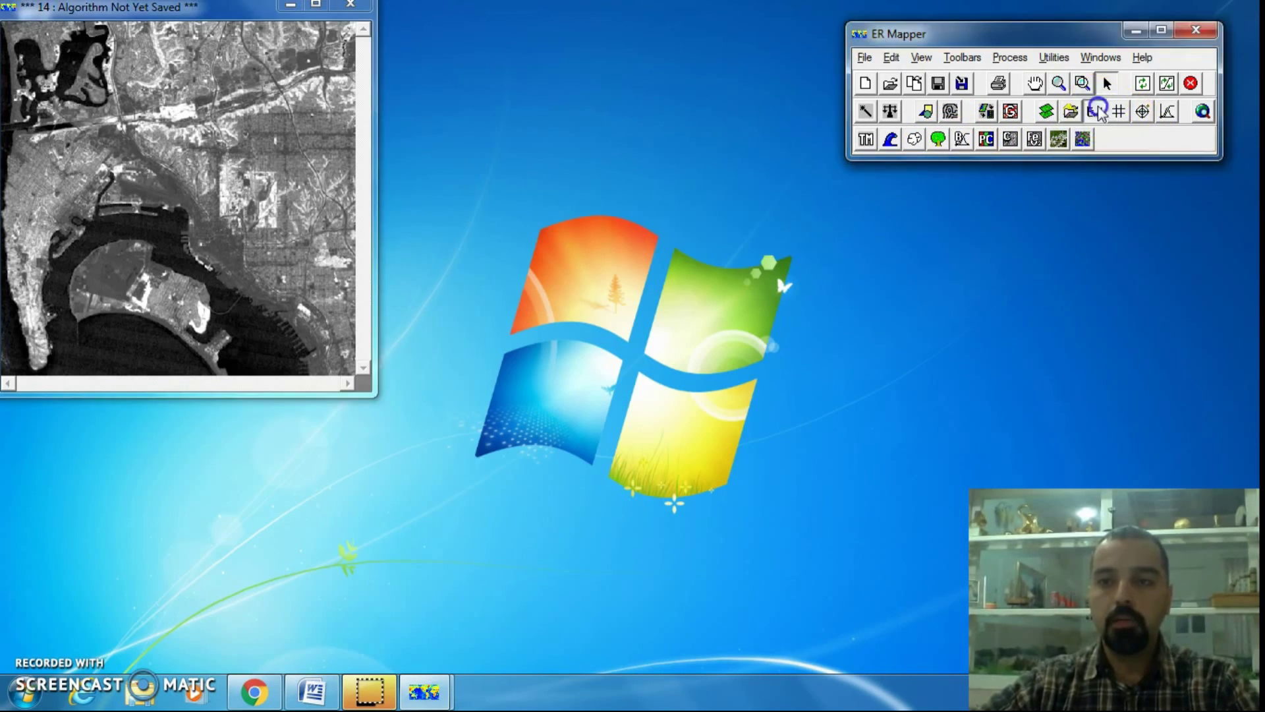
pyautogui.click(1012, 267)
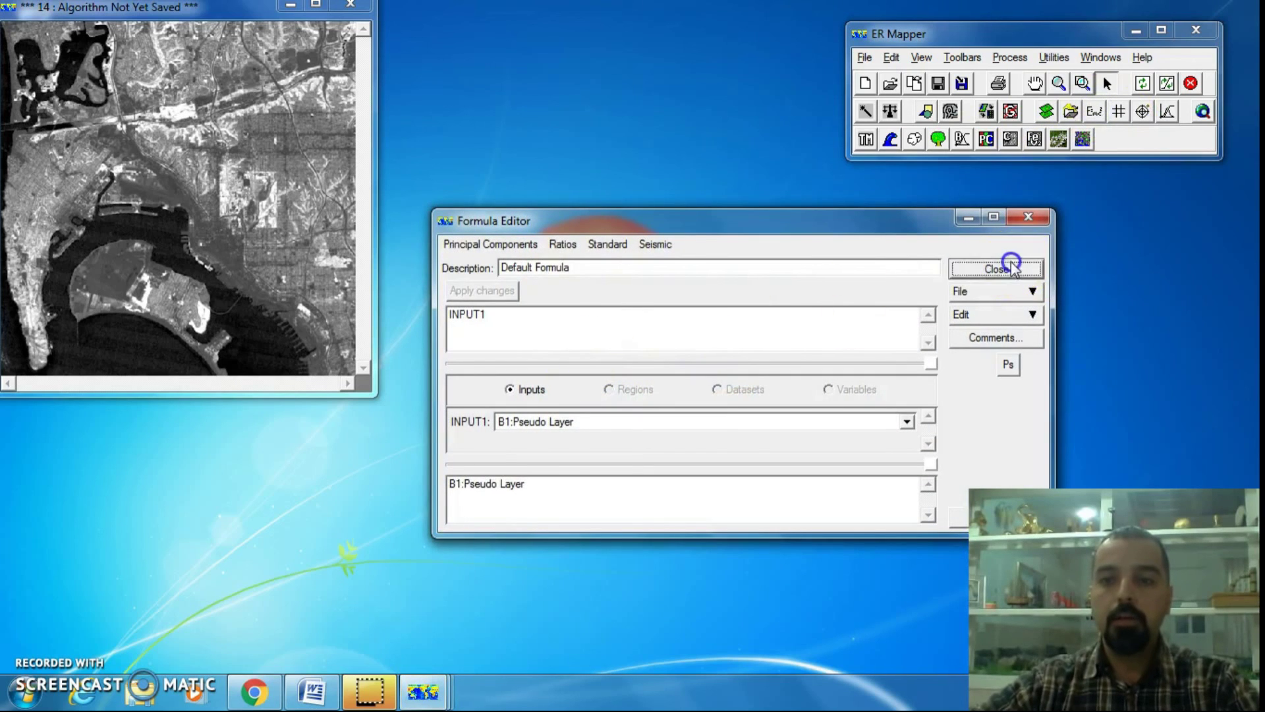